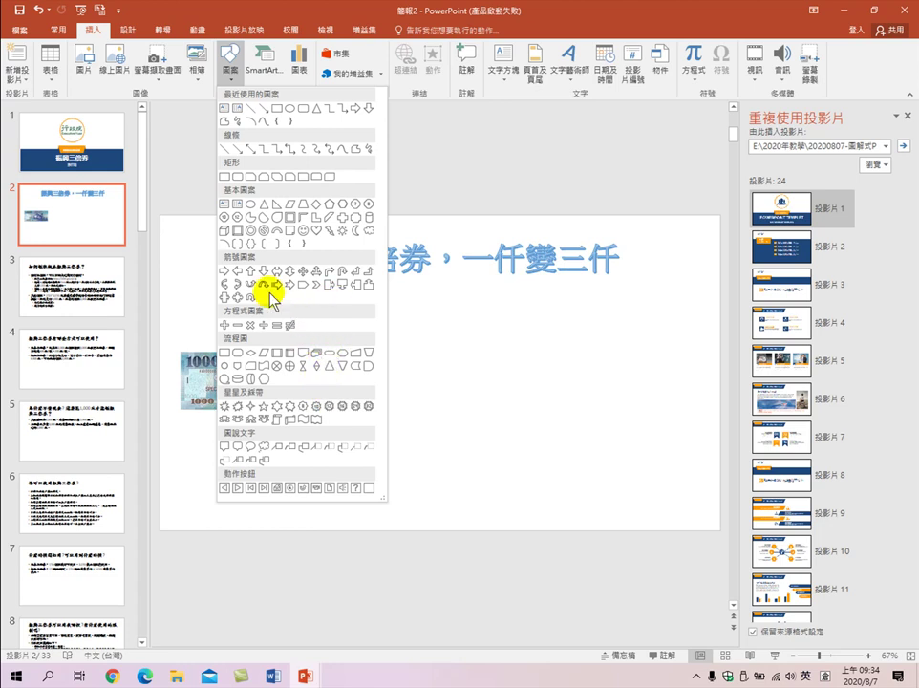
Draw a right-pointing block arrow about 3.9 cm wide and 2.75 cm high beside the banknote and apply the intense gold shape style
click(224, 272)
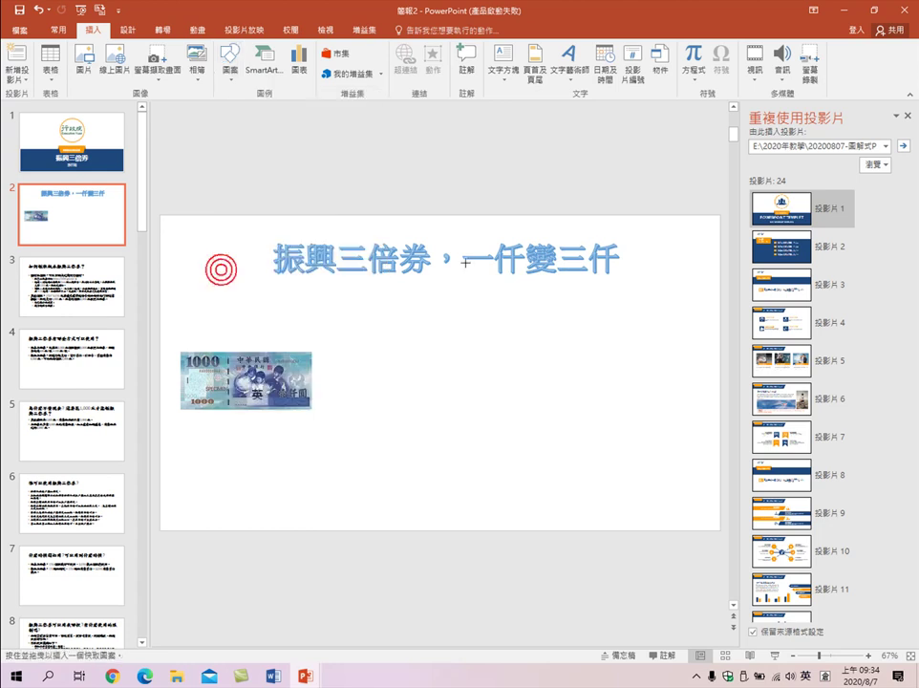
mouse_move(327, 363)
mouse_down()
mouse_move(365, 402)
mouse_move(392, 409)
mouse_up()
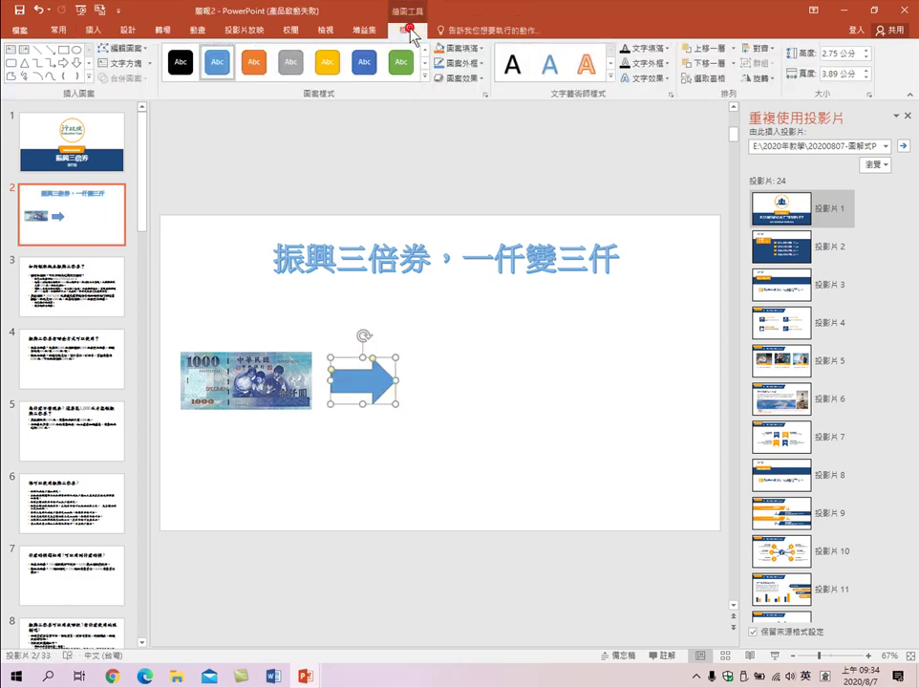
click(426, 77)
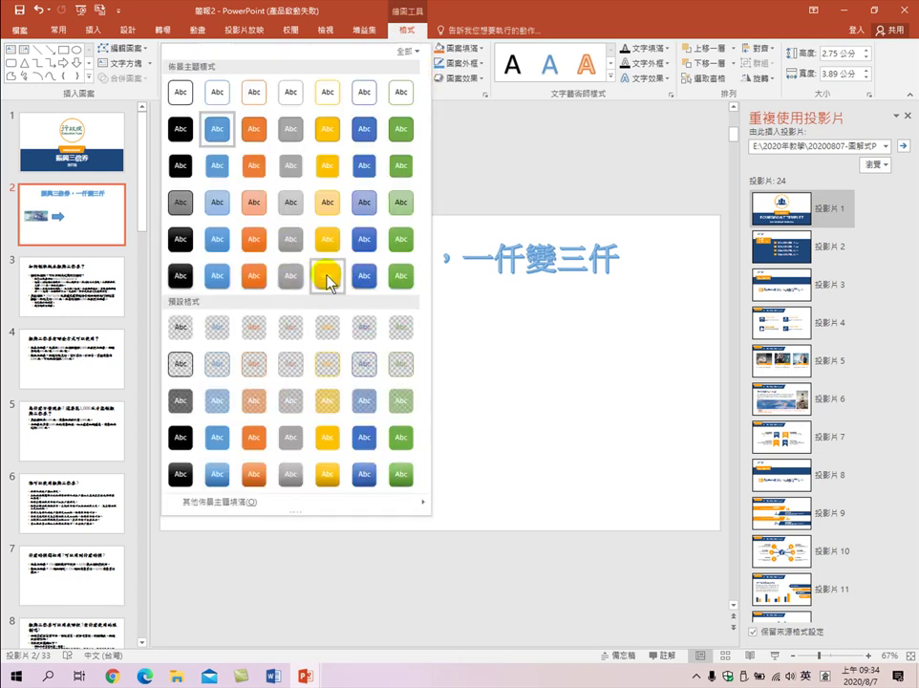
click(328, 276)
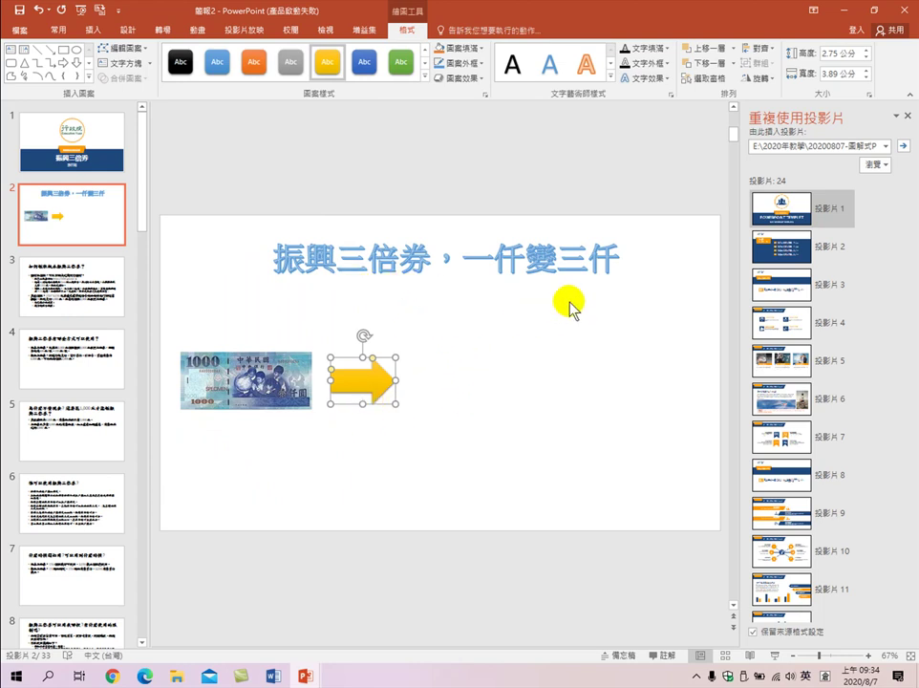
click(491, 319)
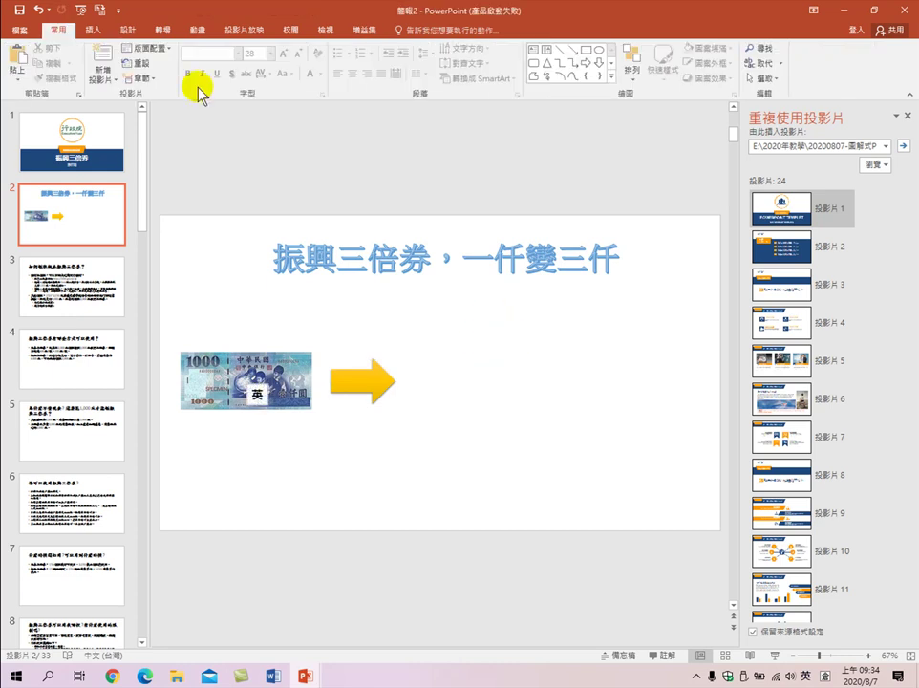
Search Bing's online pictures for 三倍券, browse the results and close the search without inserting an image
click(93, 29)
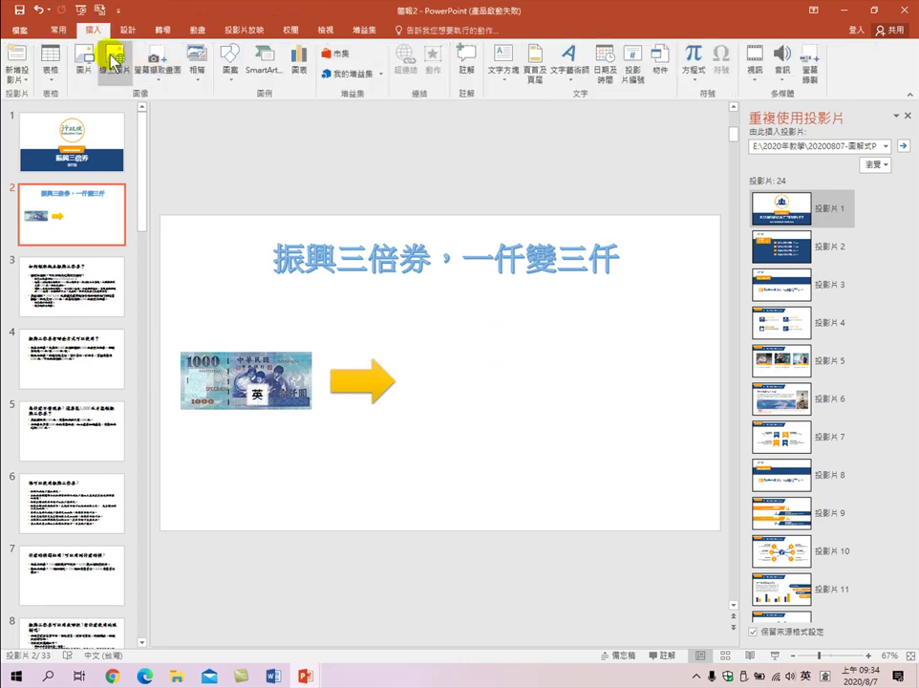
click(112, 59)
click(449, 149)
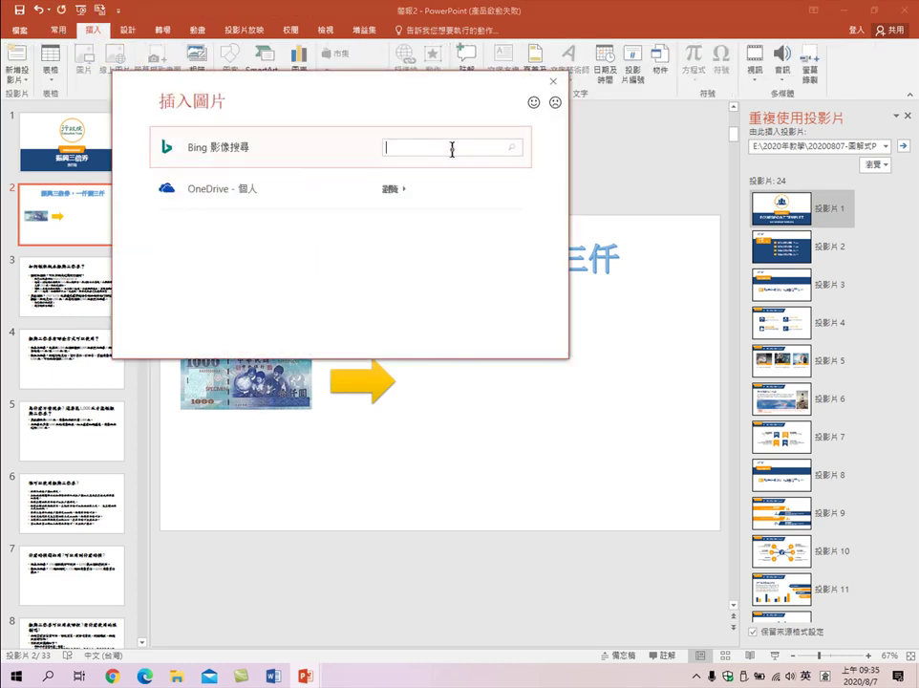
text(mm)
key(BackSpace)
key(BackSpace)
text(三人卜廿)
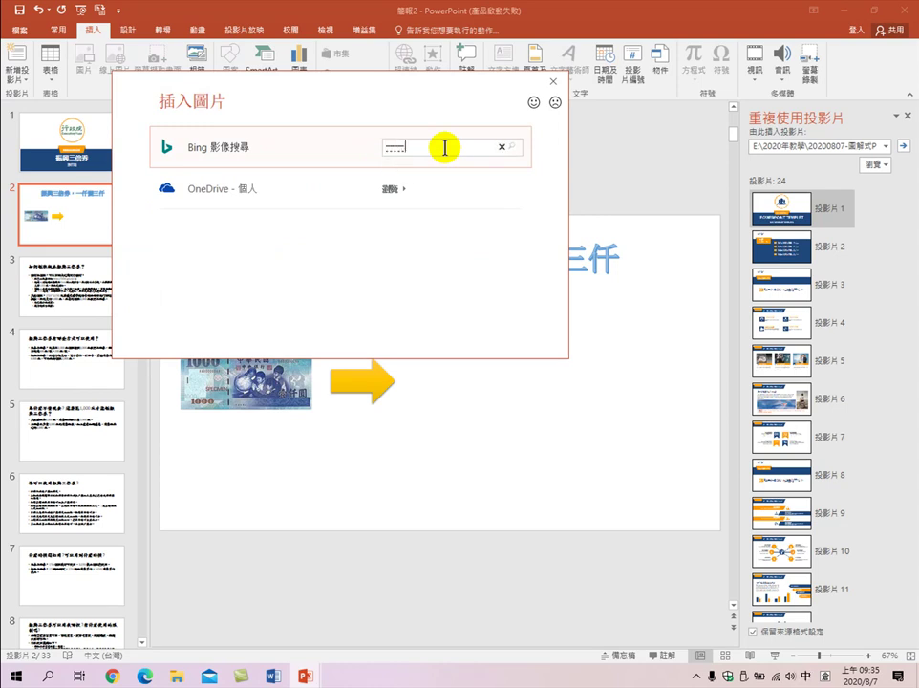
text(倍券)
key(Return)
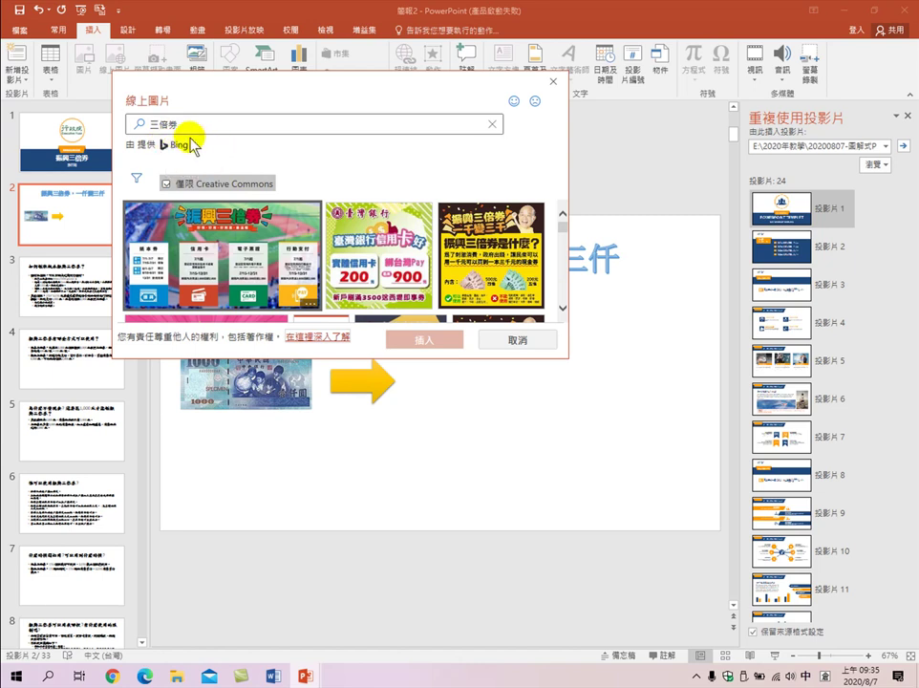
scroll(303, 202, down, 2)
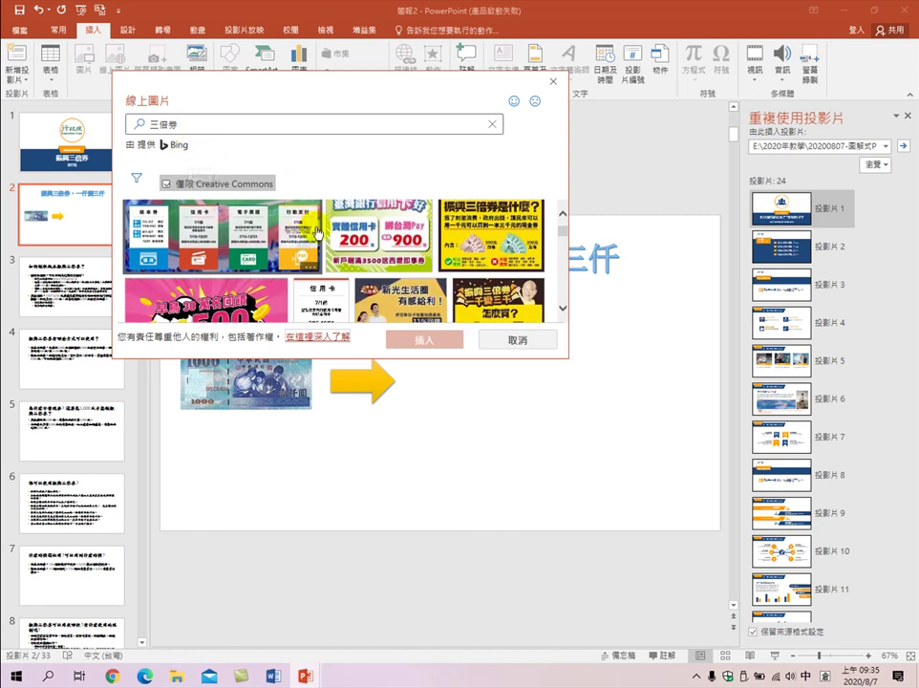
click(553, 82)
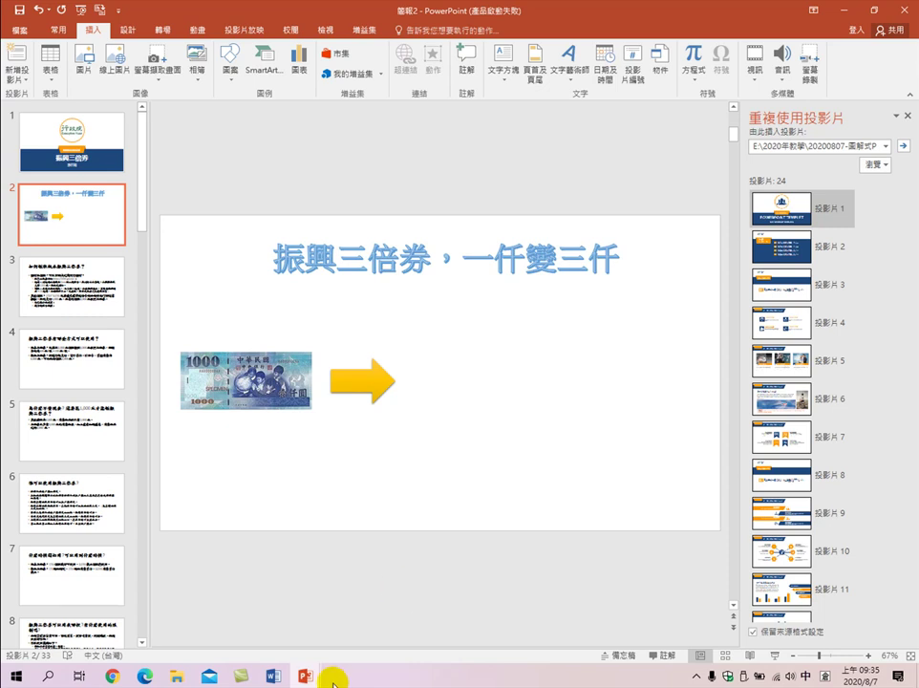
click(173, 678)
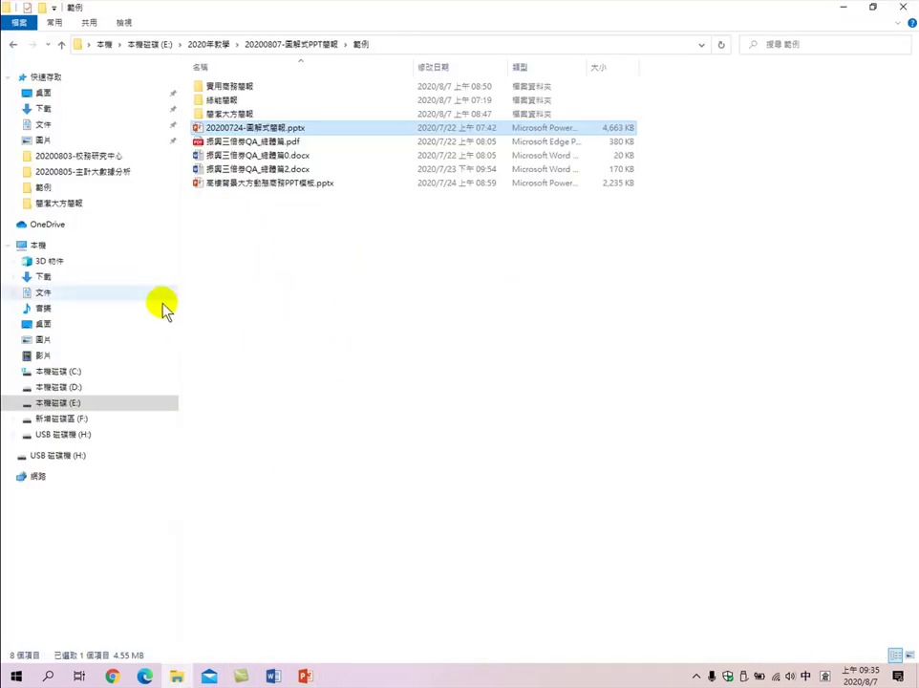
click(114, 675)
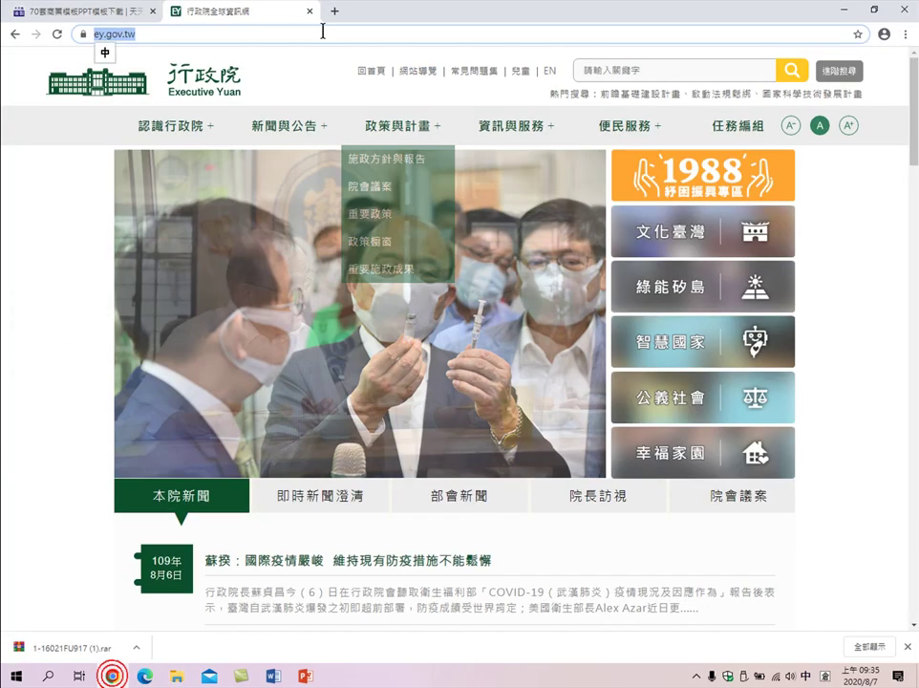
click(259, 33)
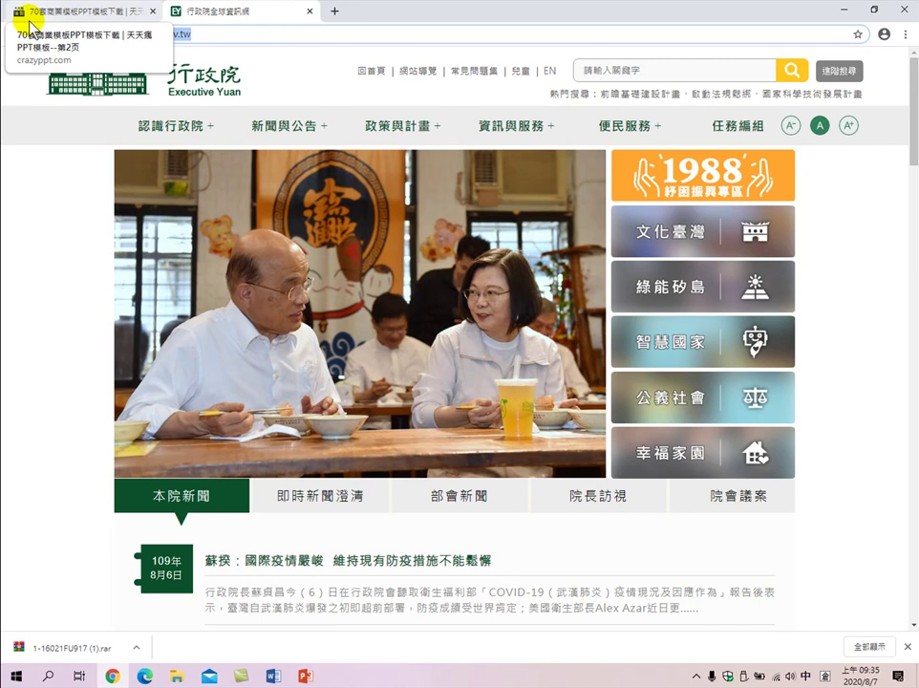
text(www.google.com)
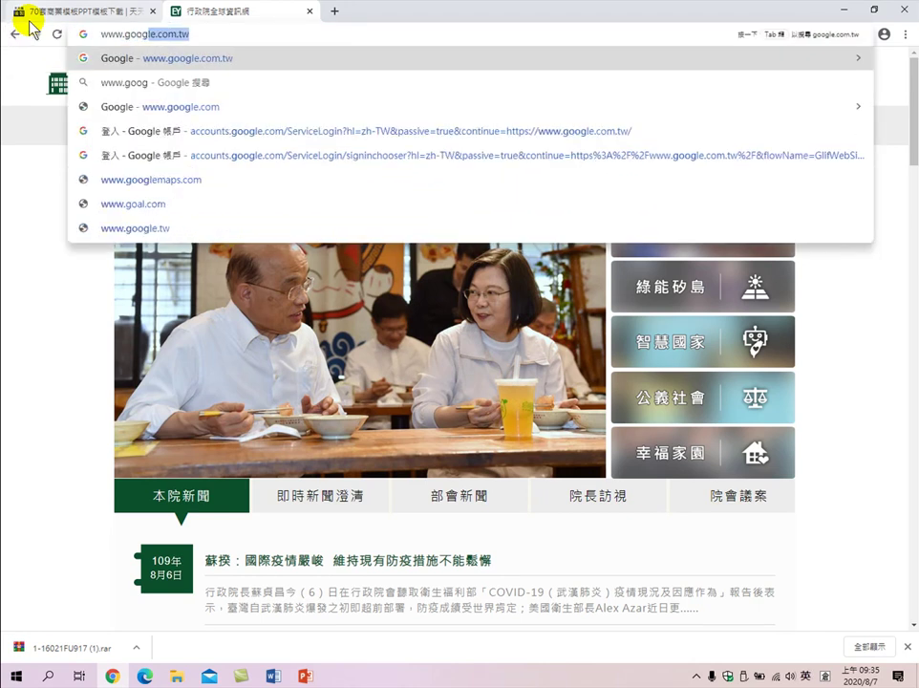
key(Return)
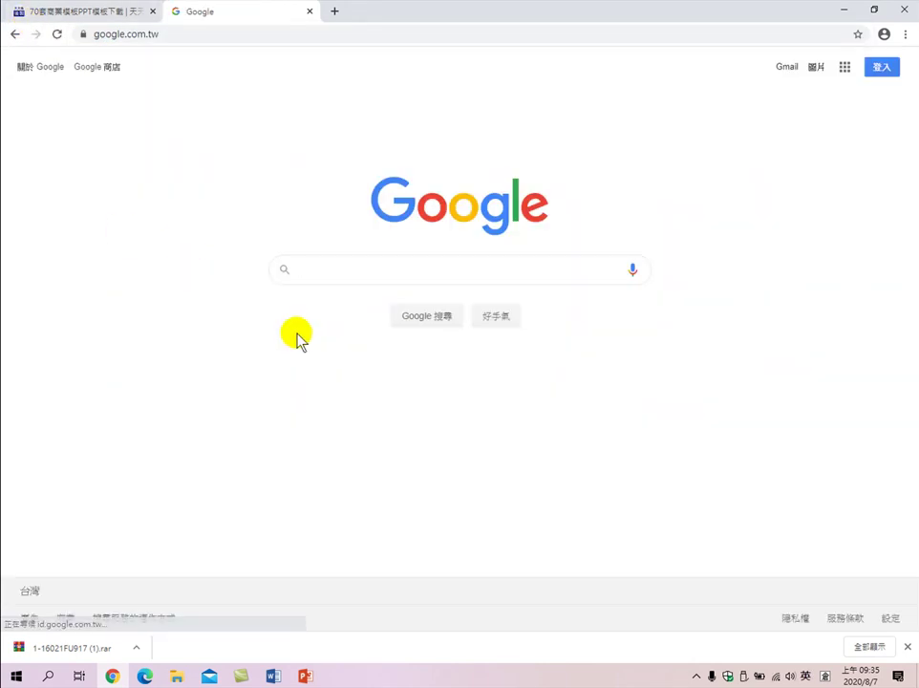
Search Google for 三倍券 and show the image results
text(m)
key(BackSpace)
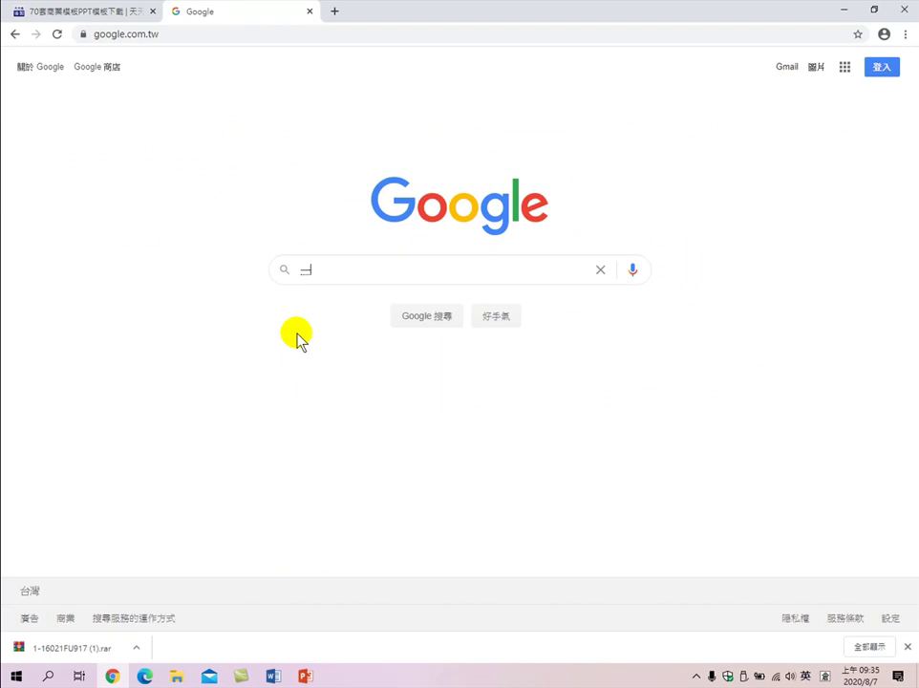
text(三倍火手)
text(券)
key(Return)
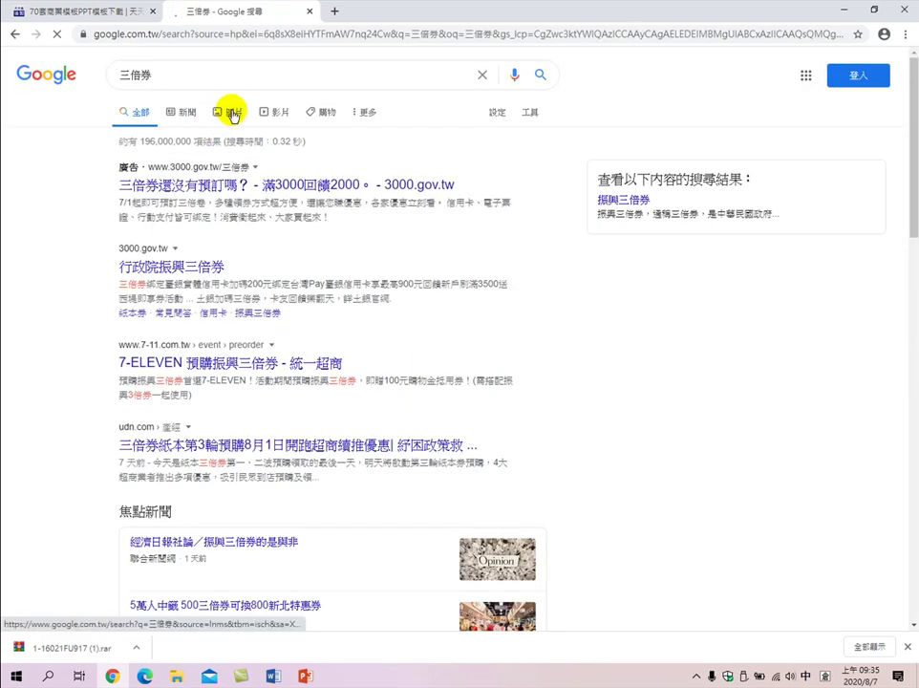
click(230, 113)
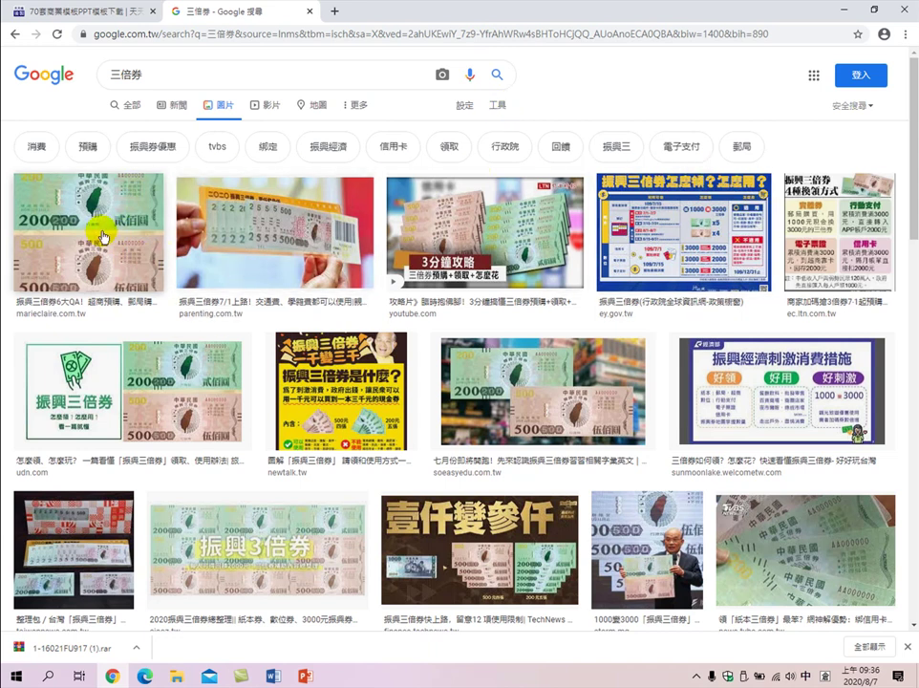
Filter the image results by the usage right 標示為允許再利用
click(498, 107)
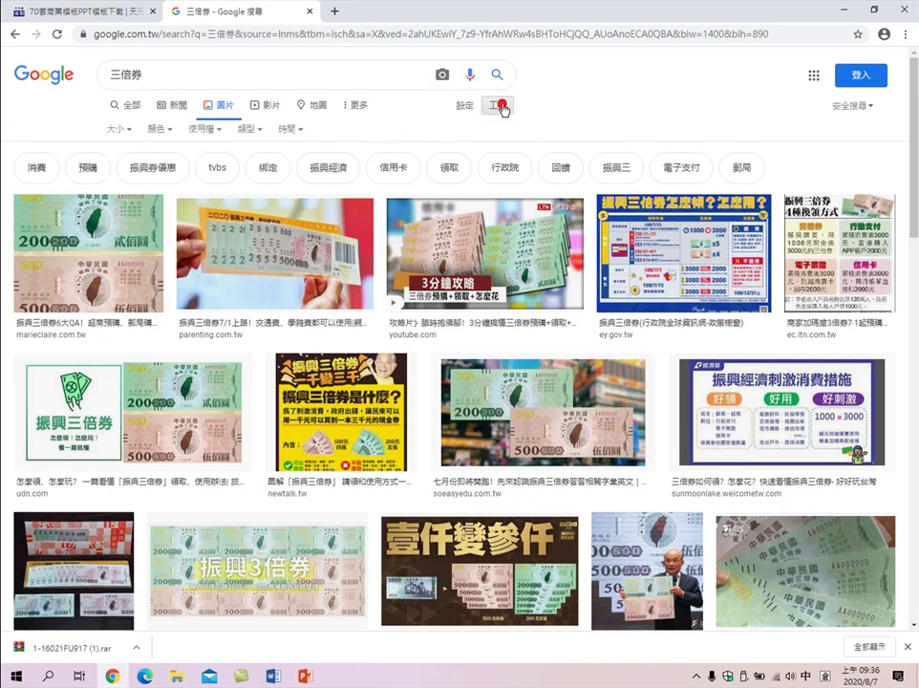
click(211, 128)
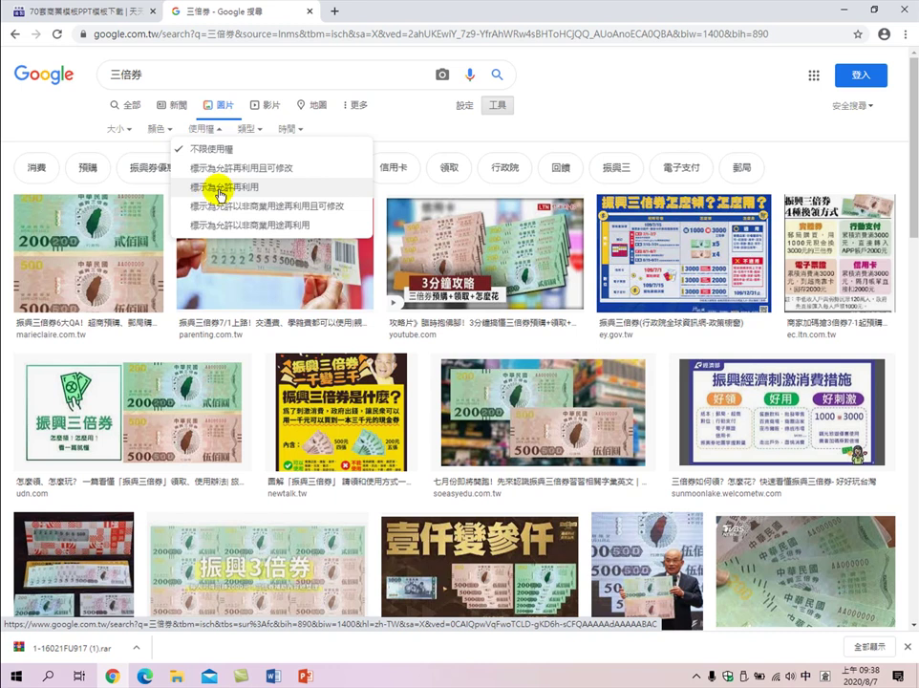
click(216, 191)
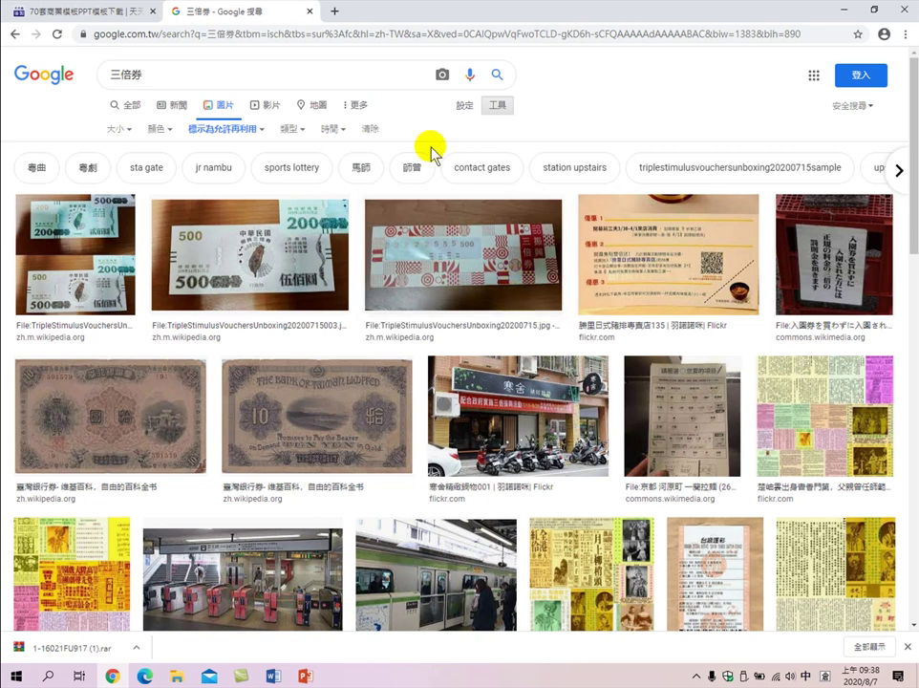
Change the usage rights filter to 標示為允許以非商業用途再利用且可修改, and reset it to 不限使用權
click(236, 127)
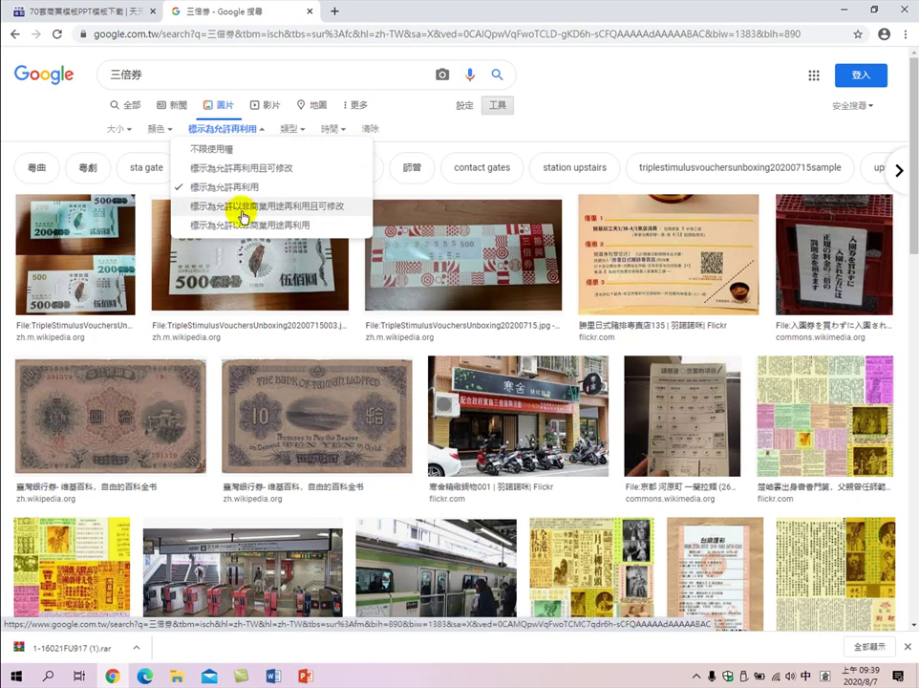
click(248, 212)
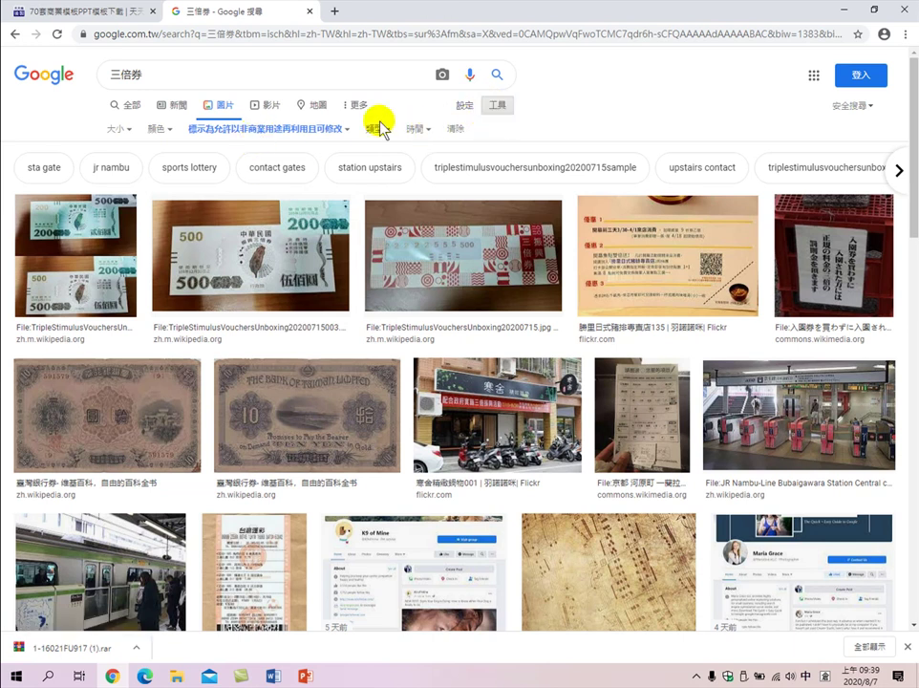
click(308, 129)
click(211, 151)
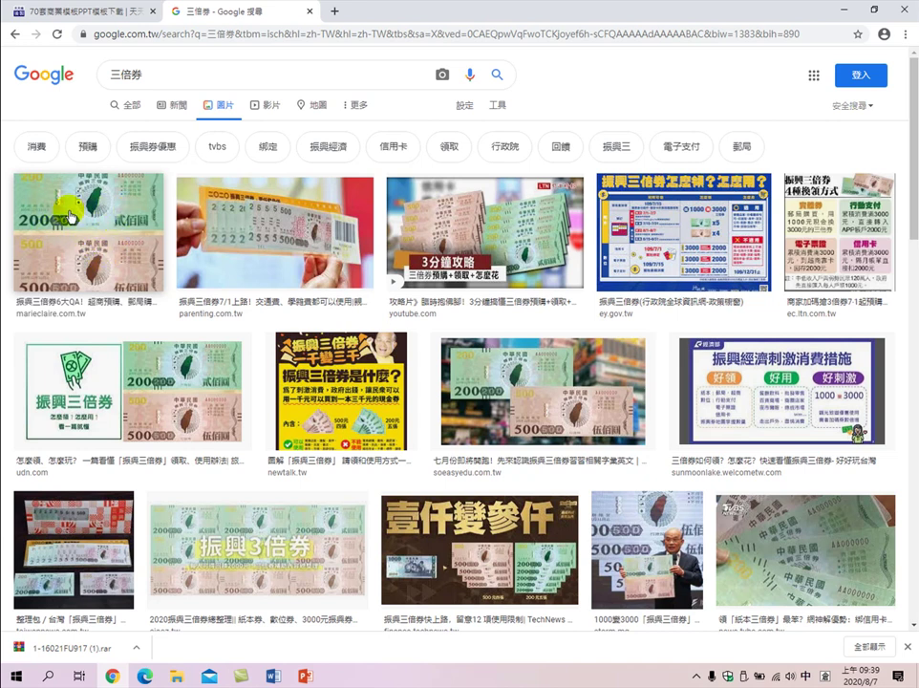
Preview the first voucher image from Marie Claire, open the dialog for saving it to disk and cancel
click(85, 221)
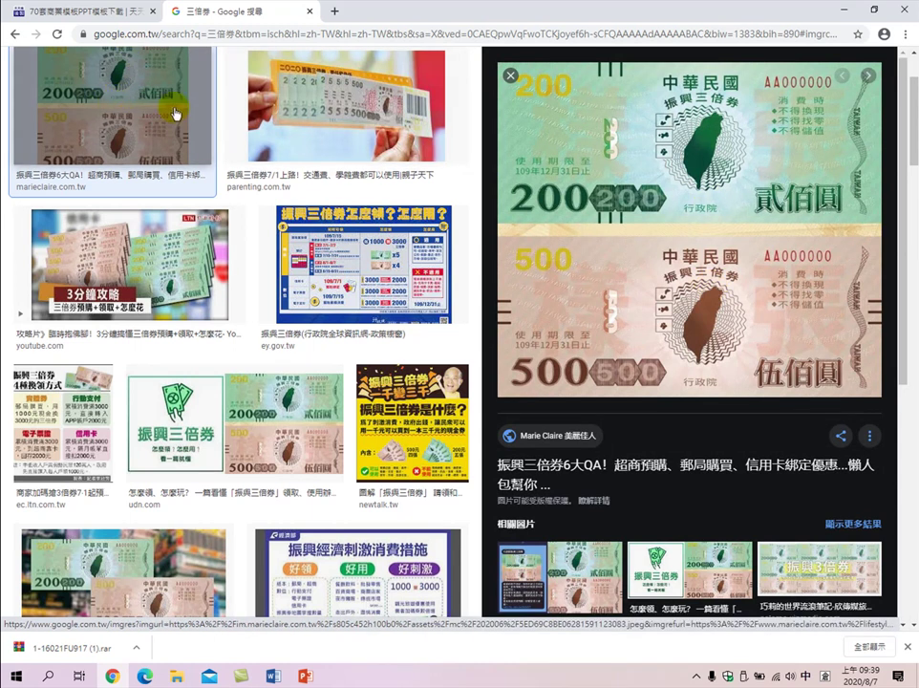
right_click(678, 197)
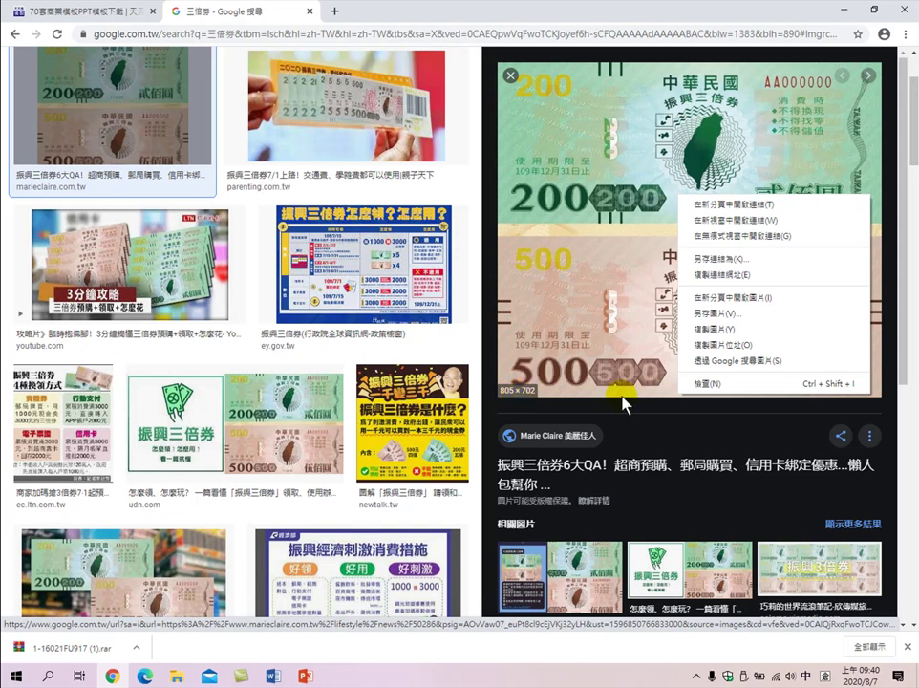
click(722, 316)
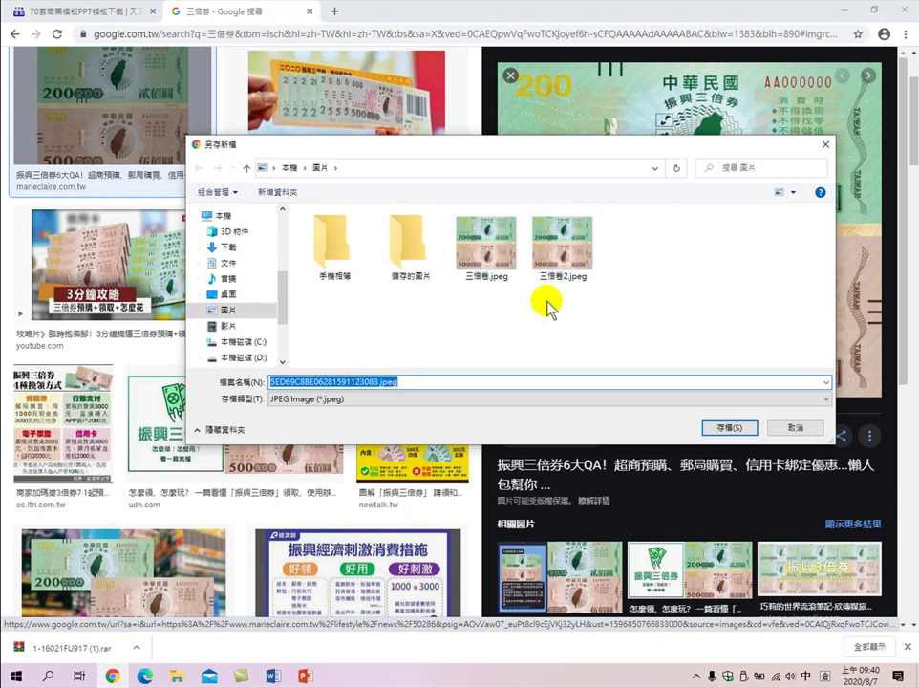
click(797, 430)
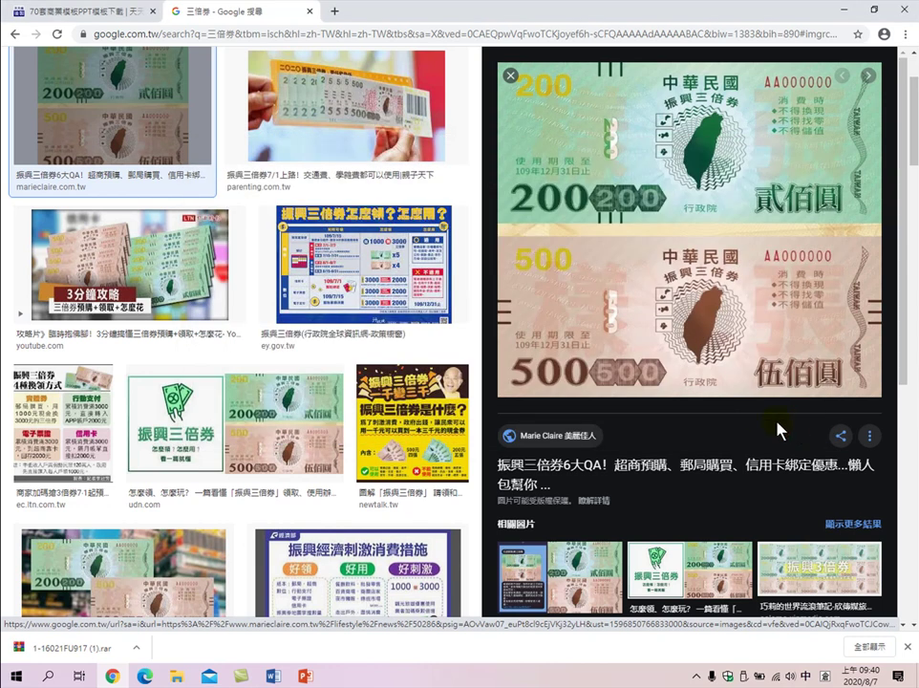
Switch to the 簡報2 presentation in PowerPoint and insert 三倍卷.jpeg from the 圖片 folder on slide 2
click(843, 9)
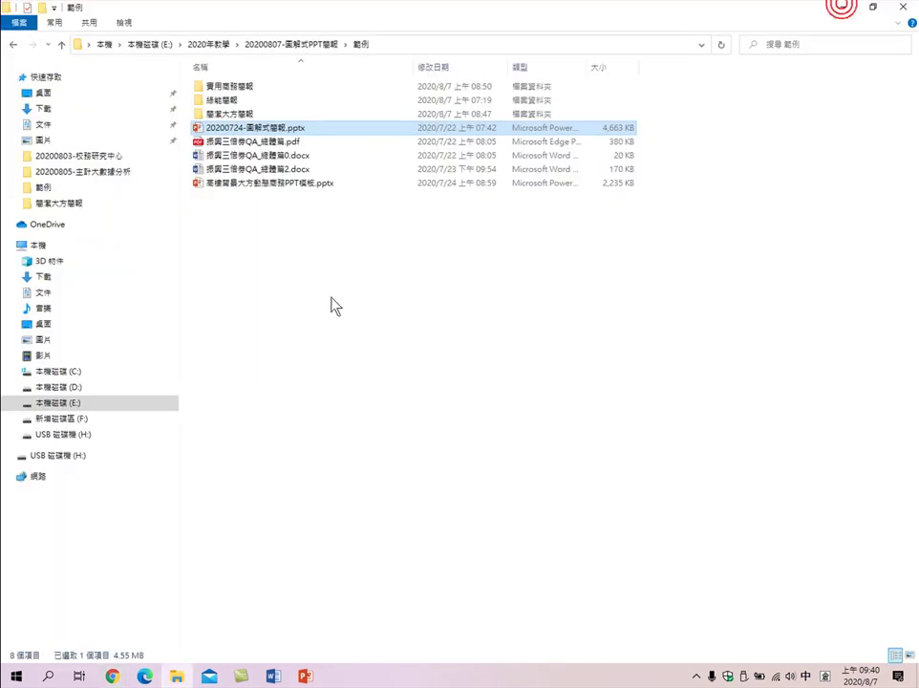
click(304, 675)
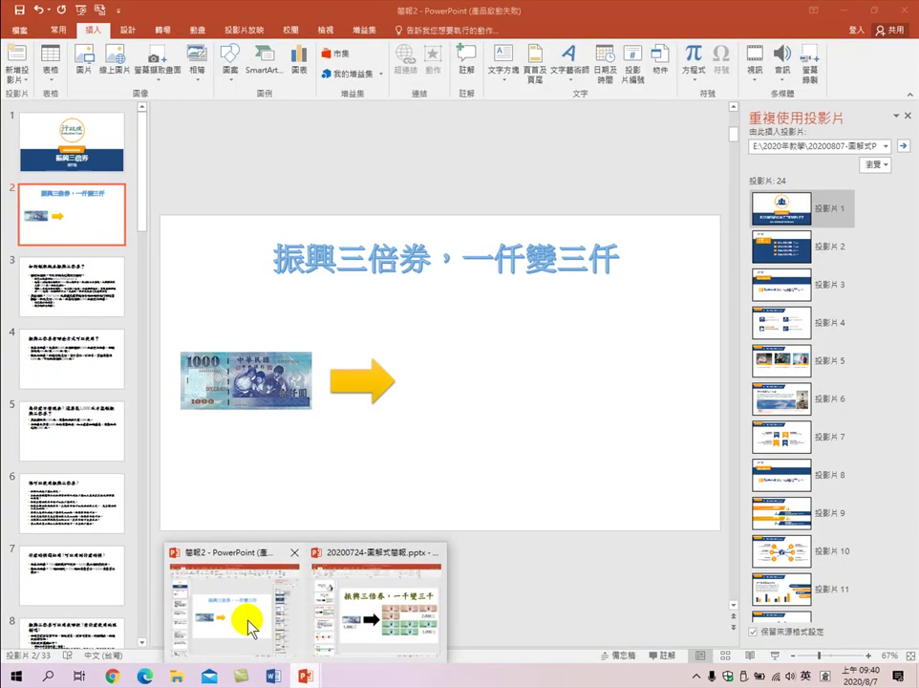
click(247, 617)
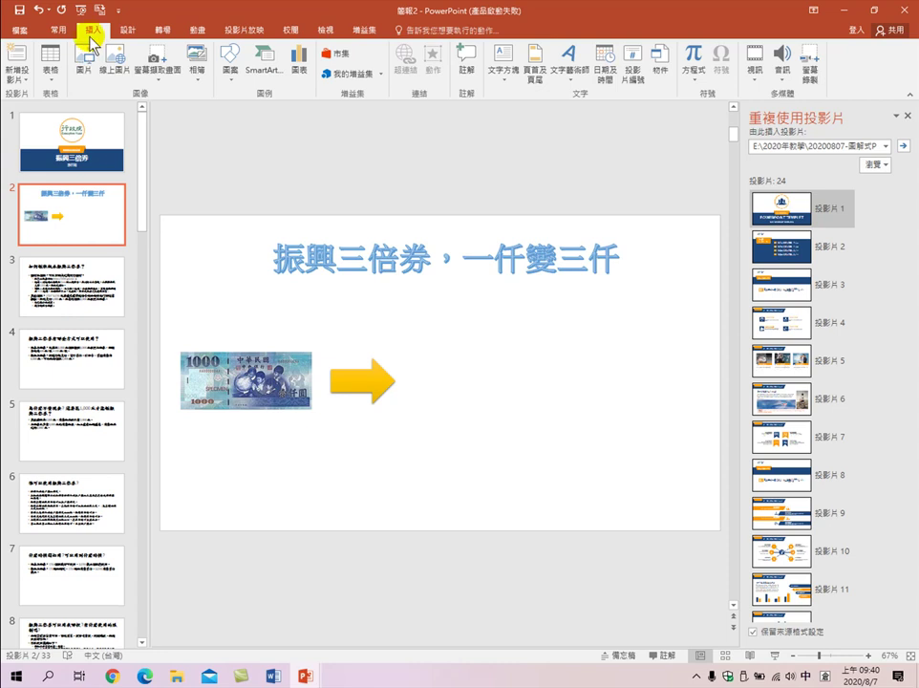
click(82, 65)
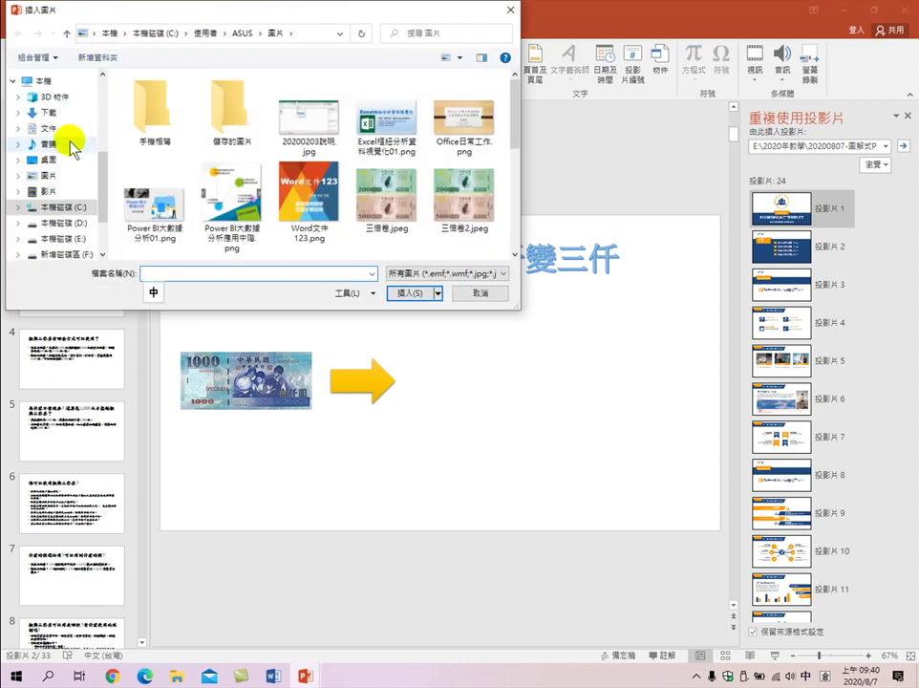
click(49, 193)
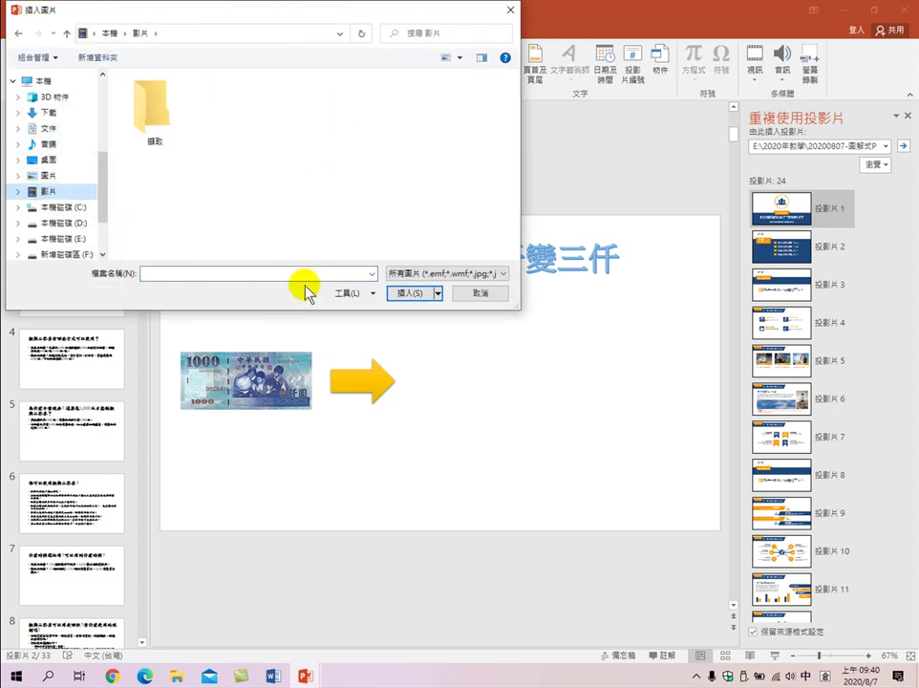
click(365, 274)
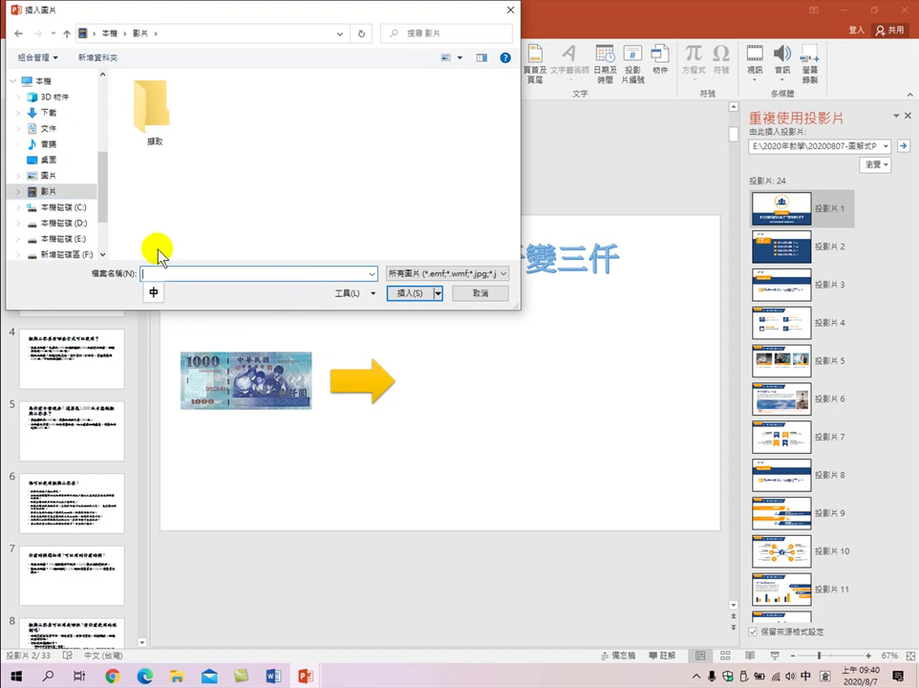
scroll(61, 160, up, 2)
scroll(48, 180, down, 1)
click(52, 196)
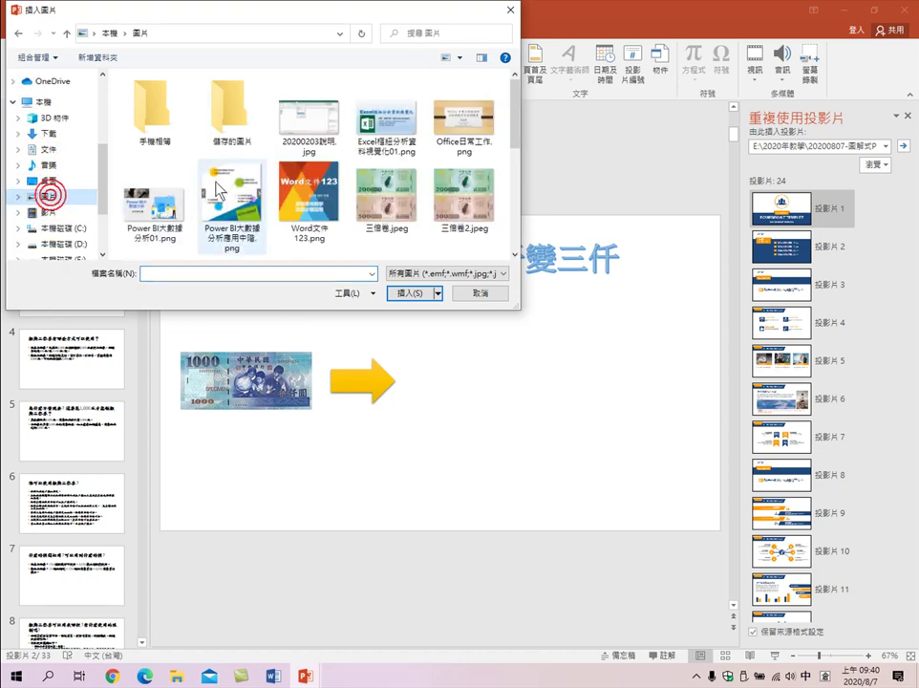
click(389, 172)
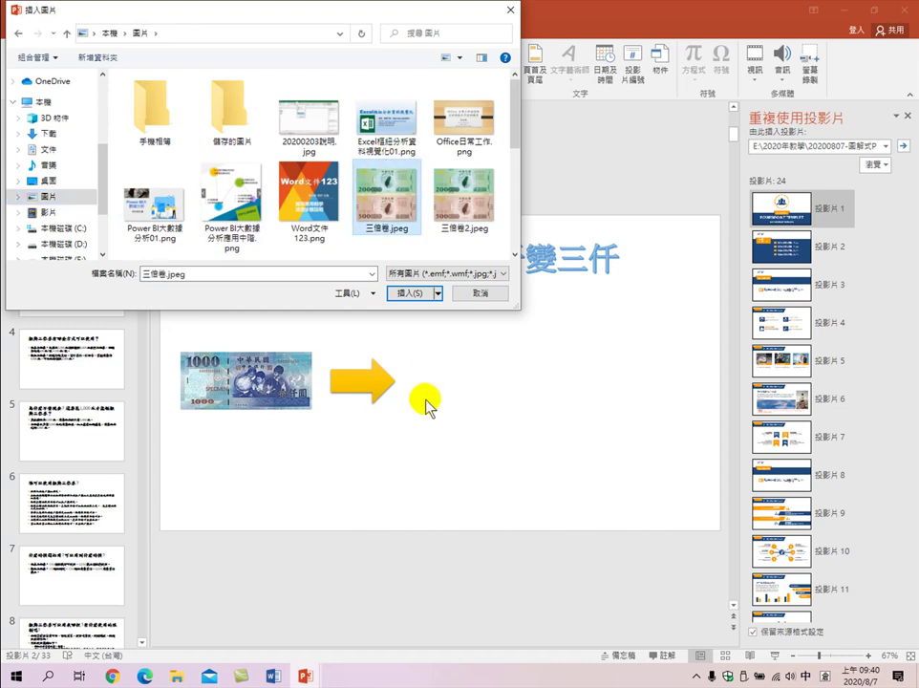
click(407, 297)
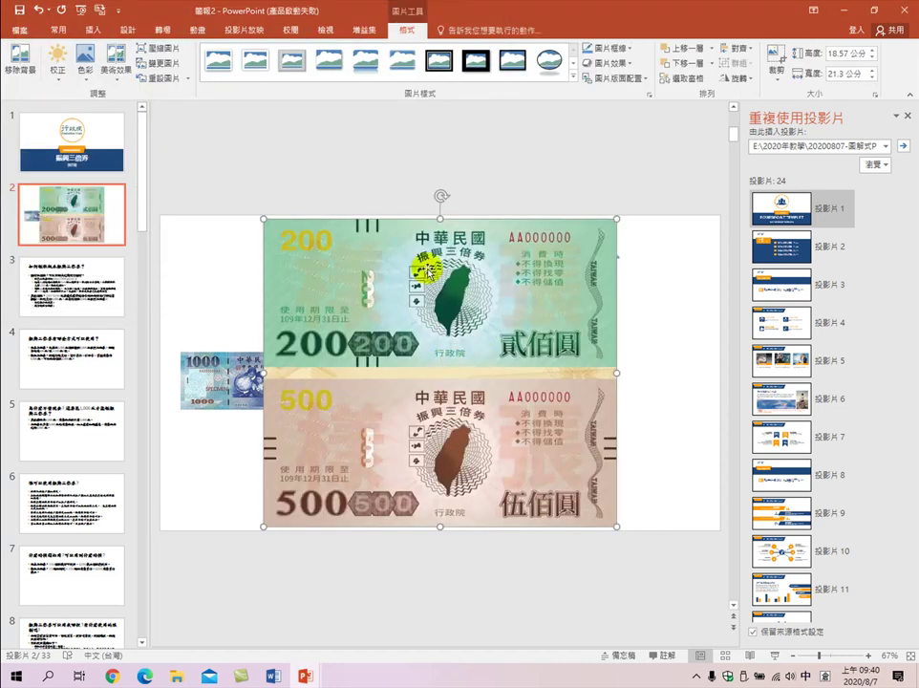
Shrink the voucher picture to about 9.1 × 10.44 cm, place it just beyond the arrow's tip, and add a copy below it
drag(261, 219, 436, 374)
drag(478, 424, 478, 355)
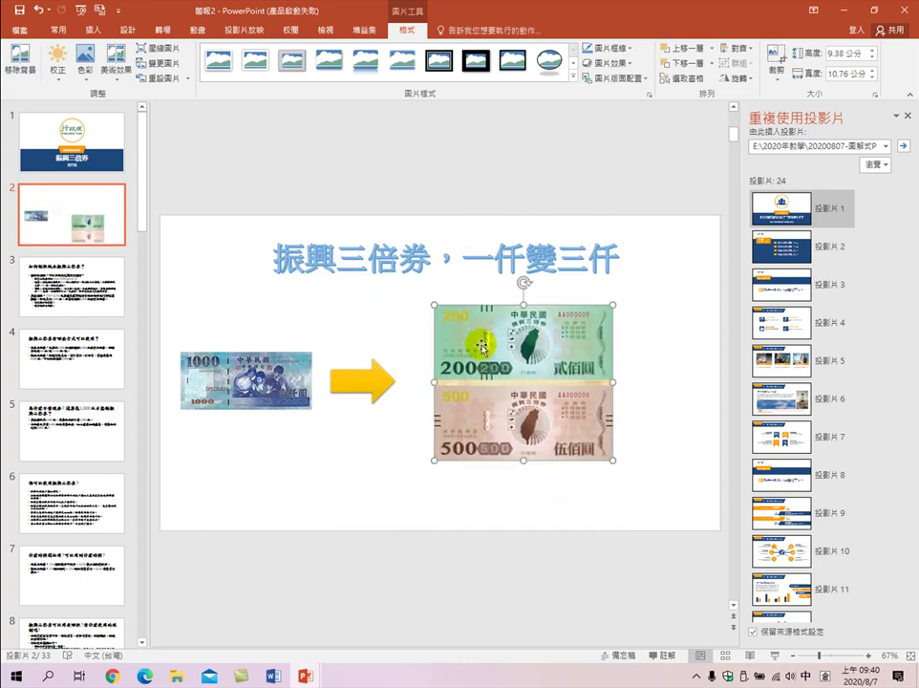
drag(612, 305, 606, 318)
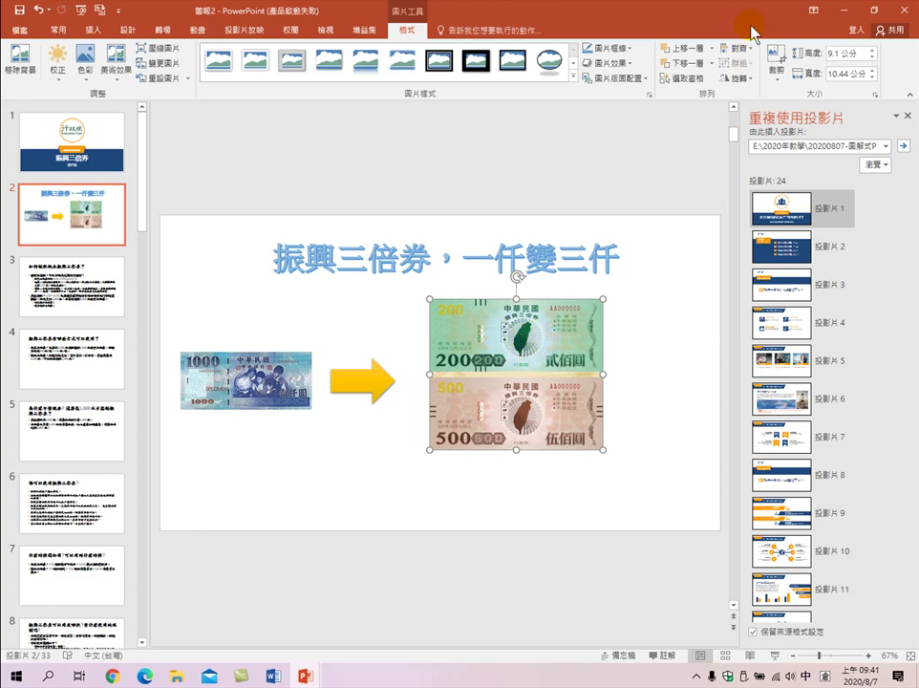
key(ctrl+v)
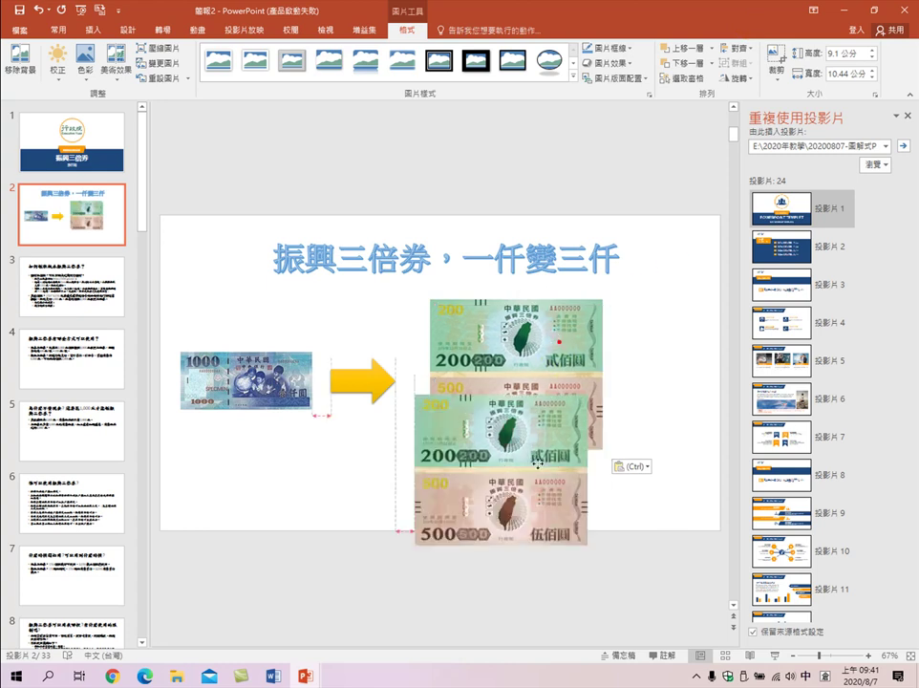
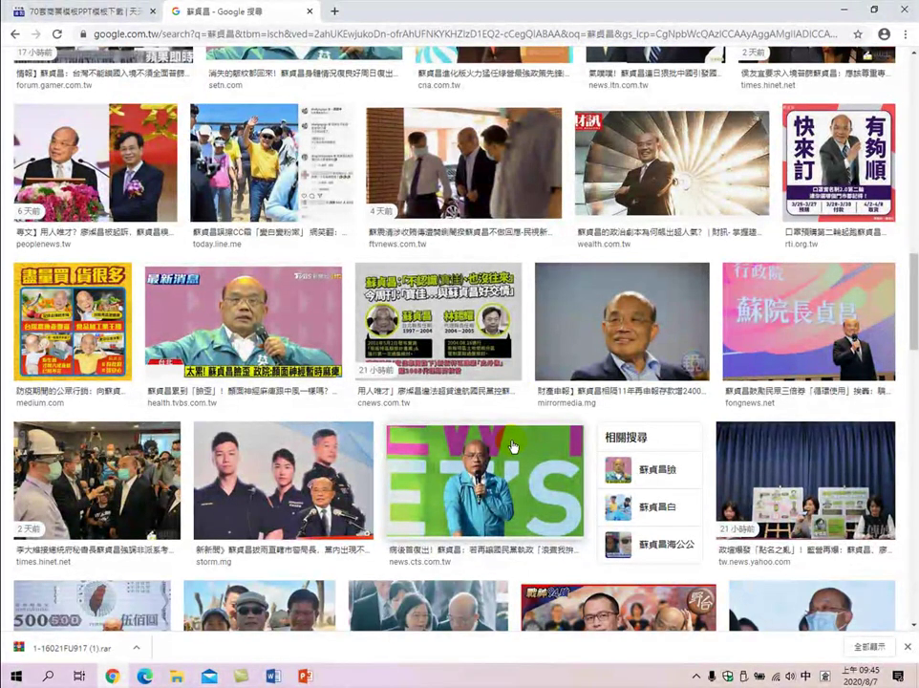
Look through the Google image results for 蘇貞昌 for a suitable photo
scroll(514, 442, down, 3)
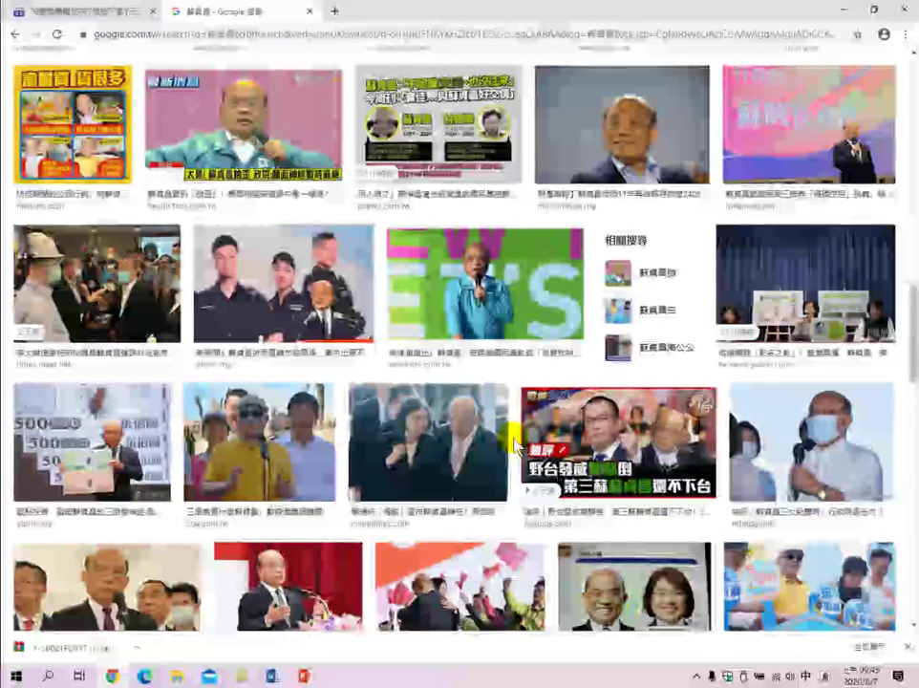
scroll(530, 356, down, 1)
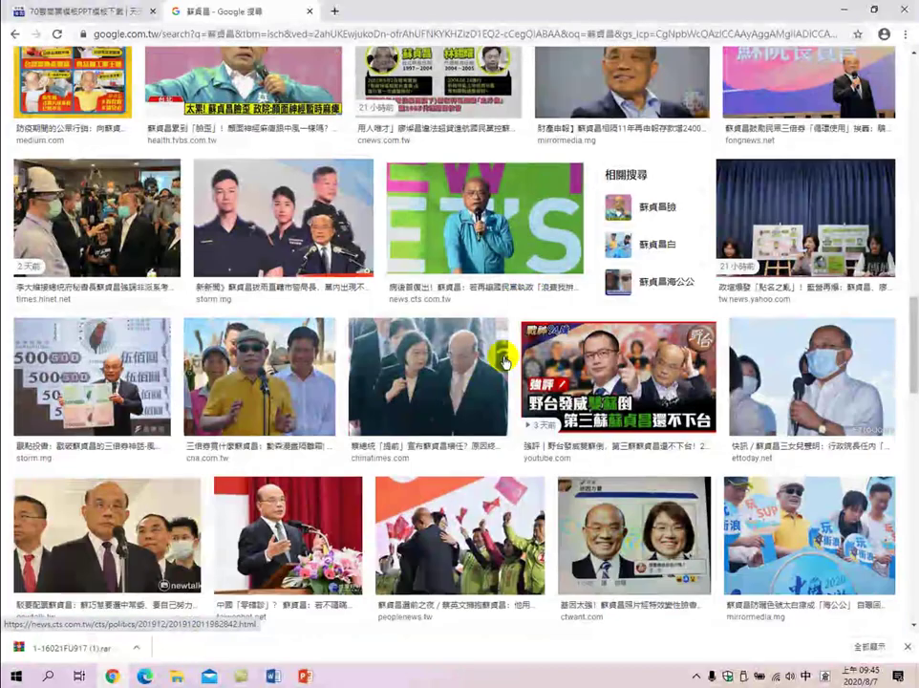
scroll(407, 396, down, 3)
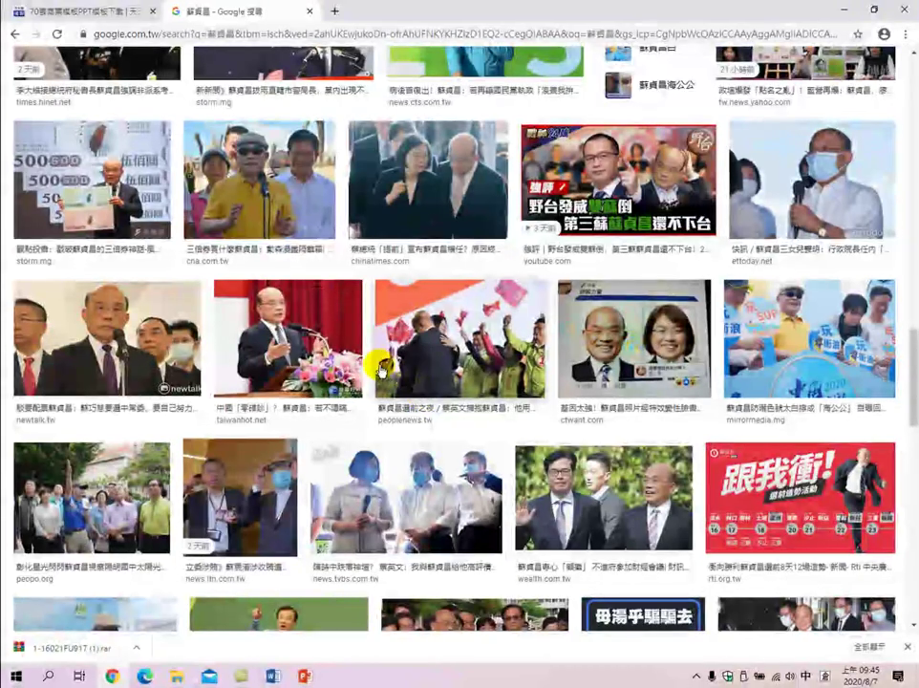
scroll(478, 400, down, 3)
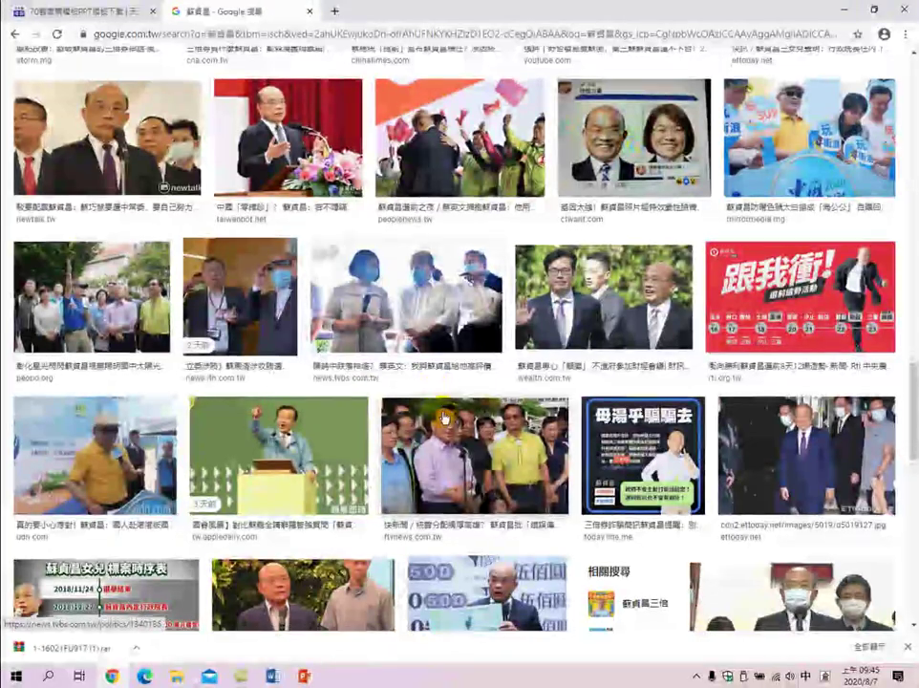
scroll(536, 406, down, 3)
scroll(762, 387, down, 3)
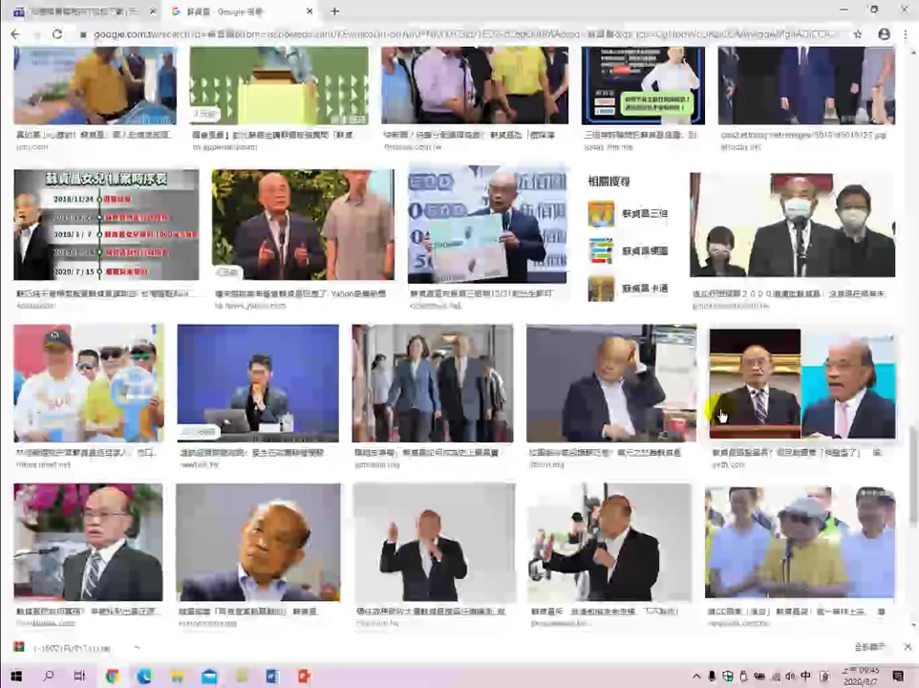
scroll(706, 451, down, 3)
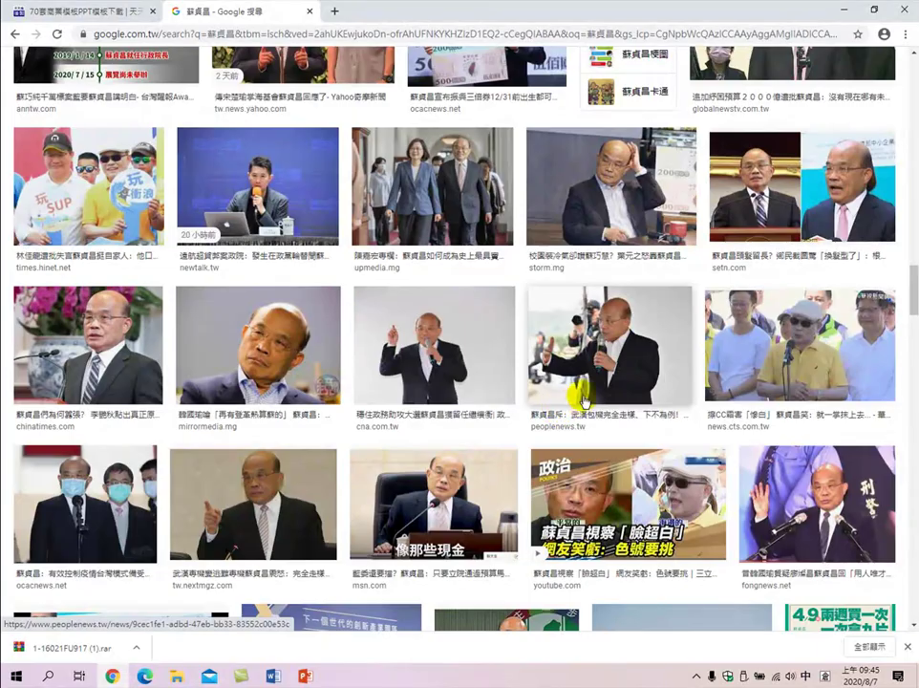
scroll(563, 414, down, 3)
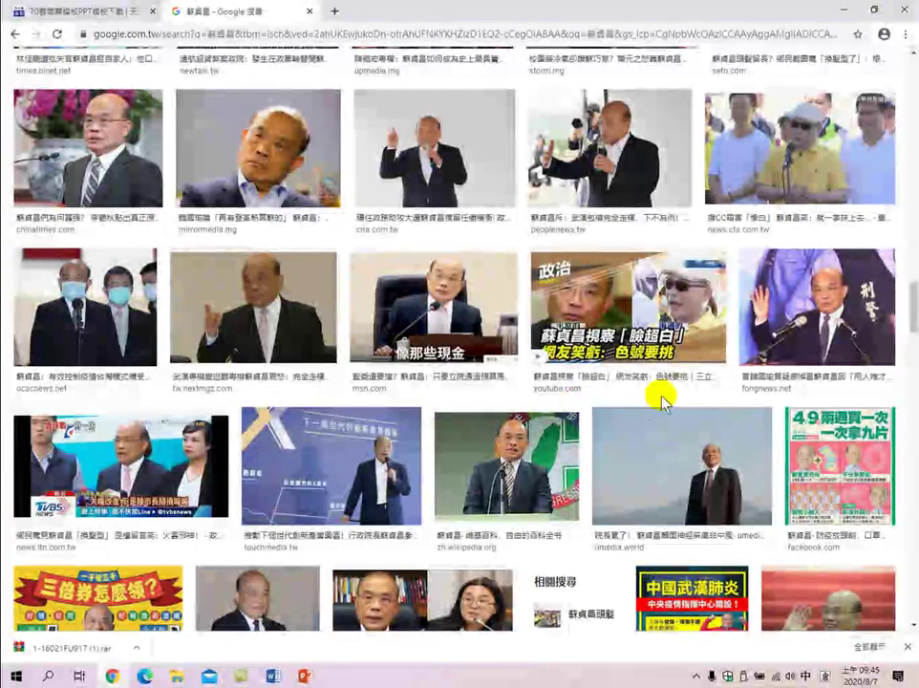
Preview the fongnews.net and Wikipedia photos of 蘇貞昌, open the Wikipedia source page and close it
click(822, 322)
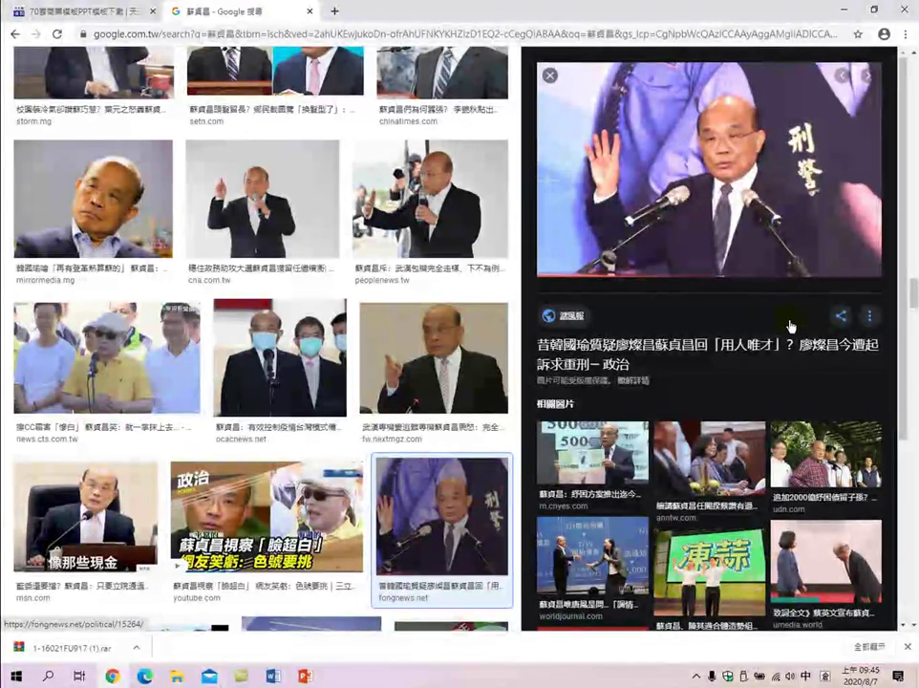
scroll(208, 471, down, 4)
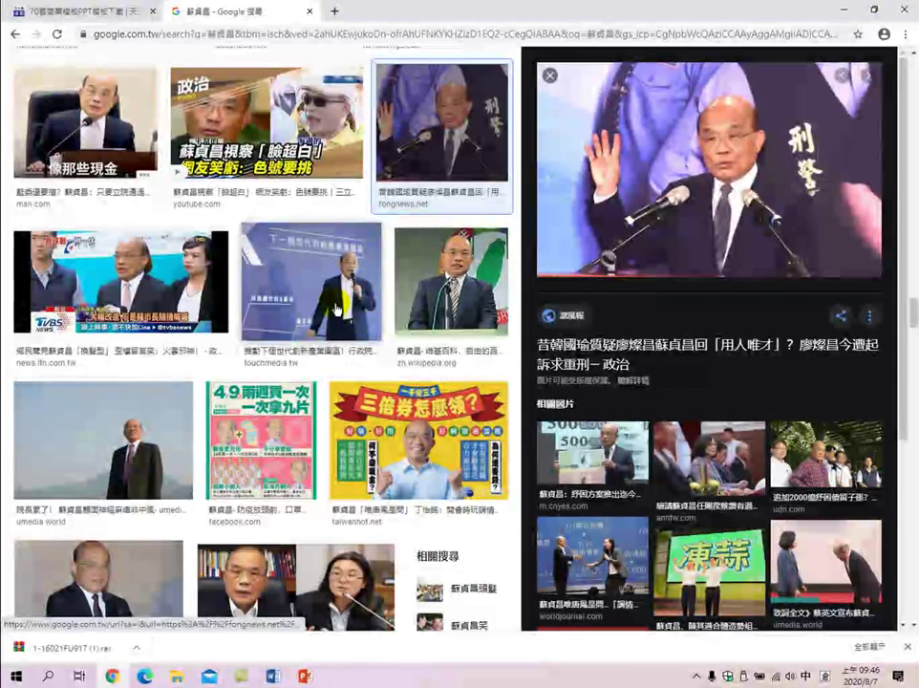
click(459, 299)
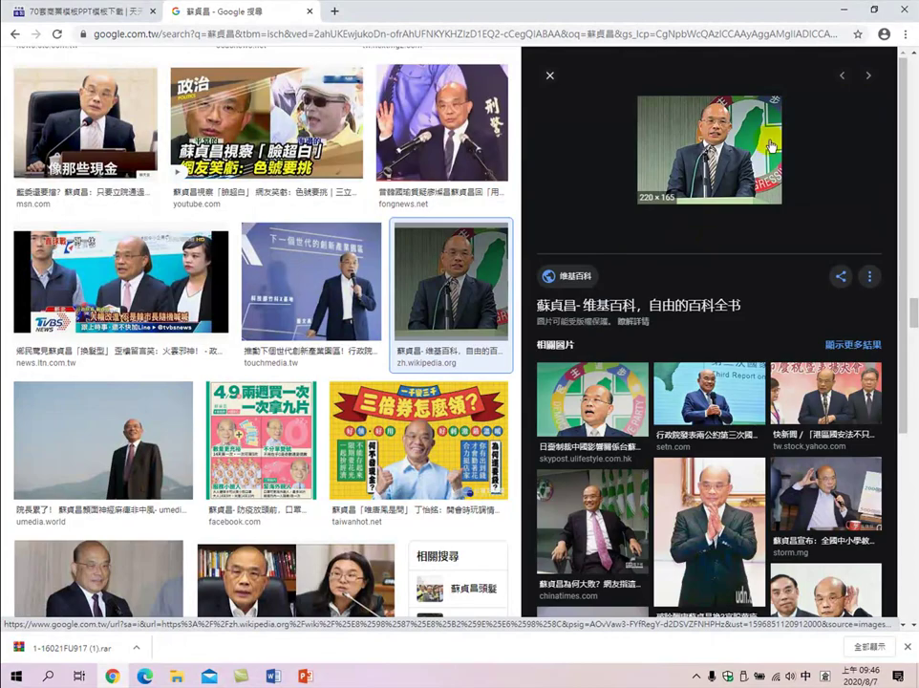
click(728, 148)
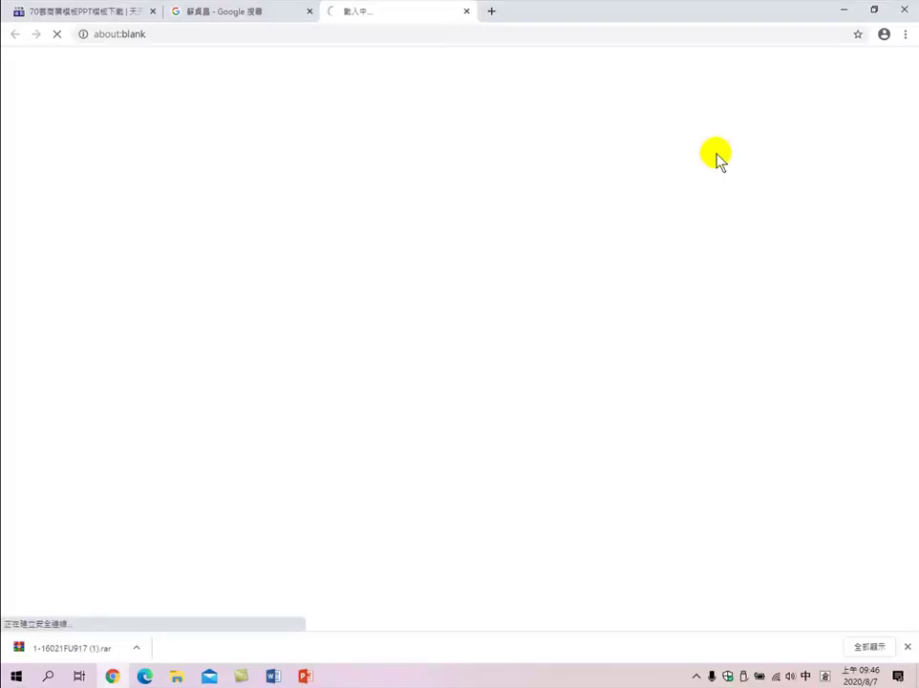
click(467, 12)
Find the upmedia.mg photo of 蘇貞昌 waving before a red background, preview it and bring up its save and copy options
scroll(286, 451, down, 3)
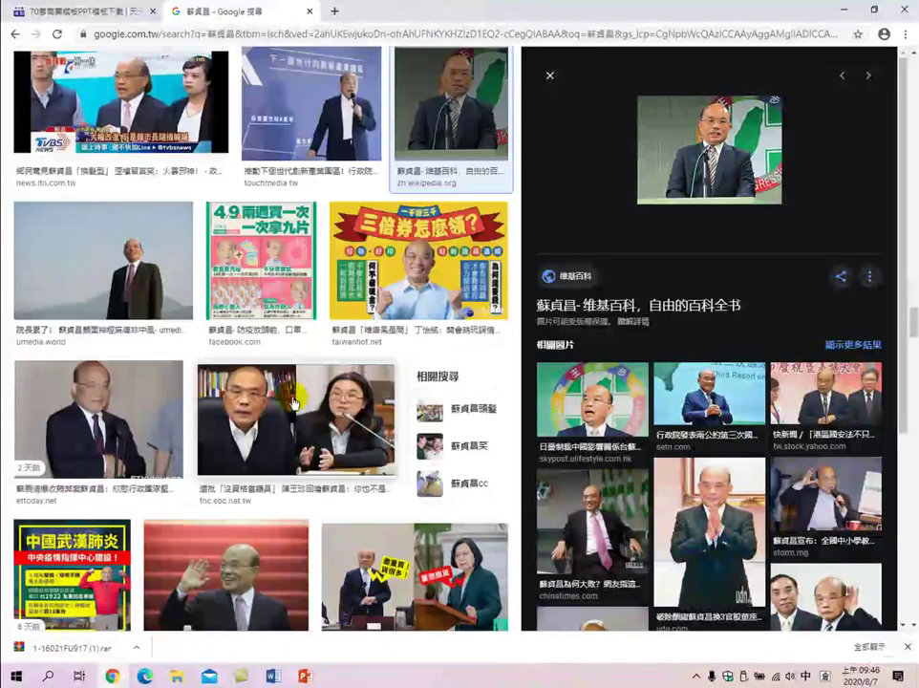
scroll(285, 451, down, 5)
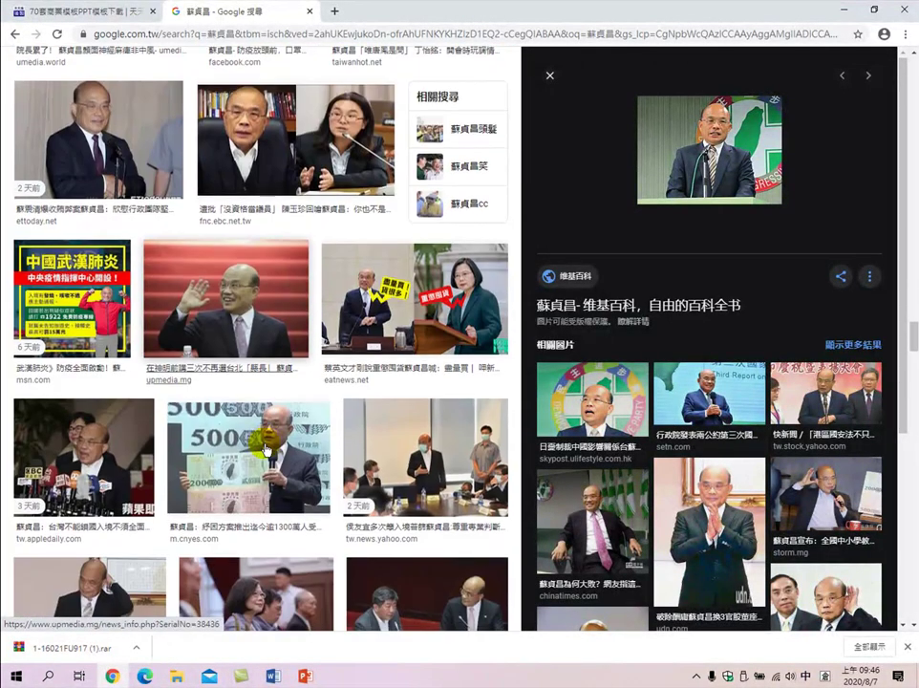
scroll(267, 449, down, 2)
click(251, 169)
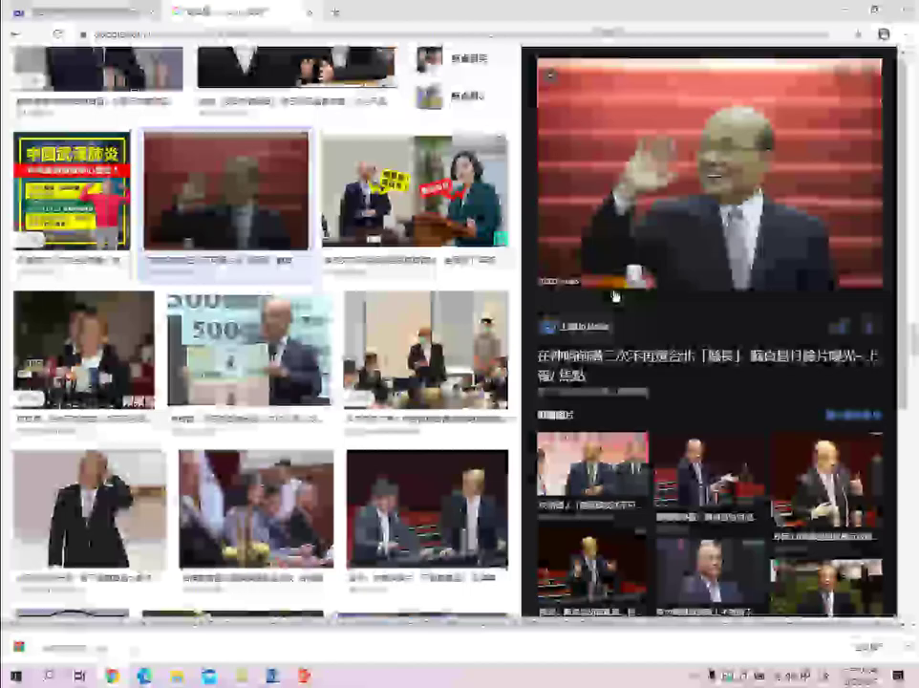
scroll(614, 296, down, 1)
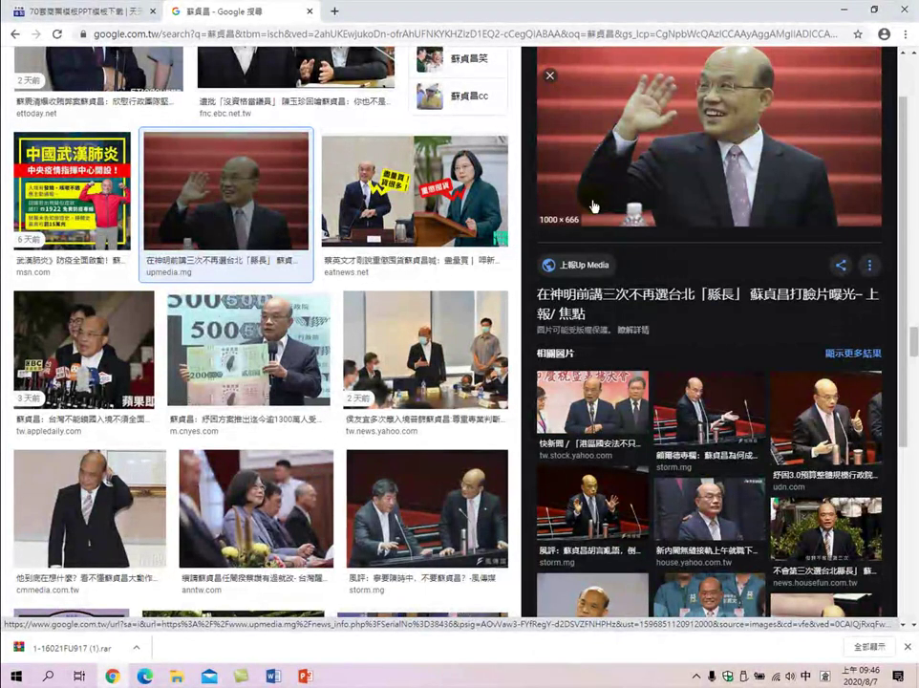
scroll(628, 189, up, 1)
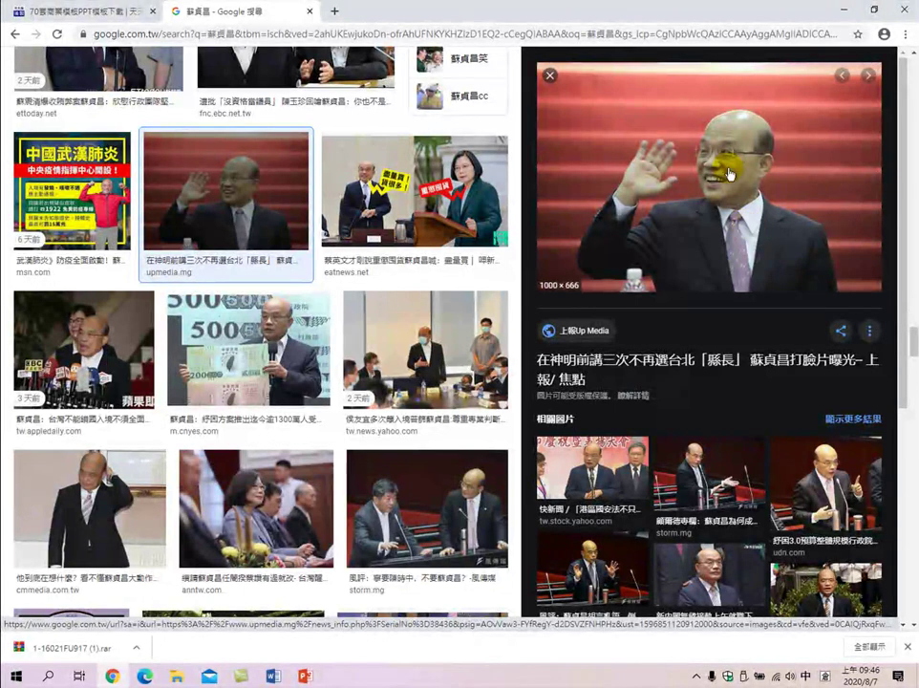
right_click(692, 166)
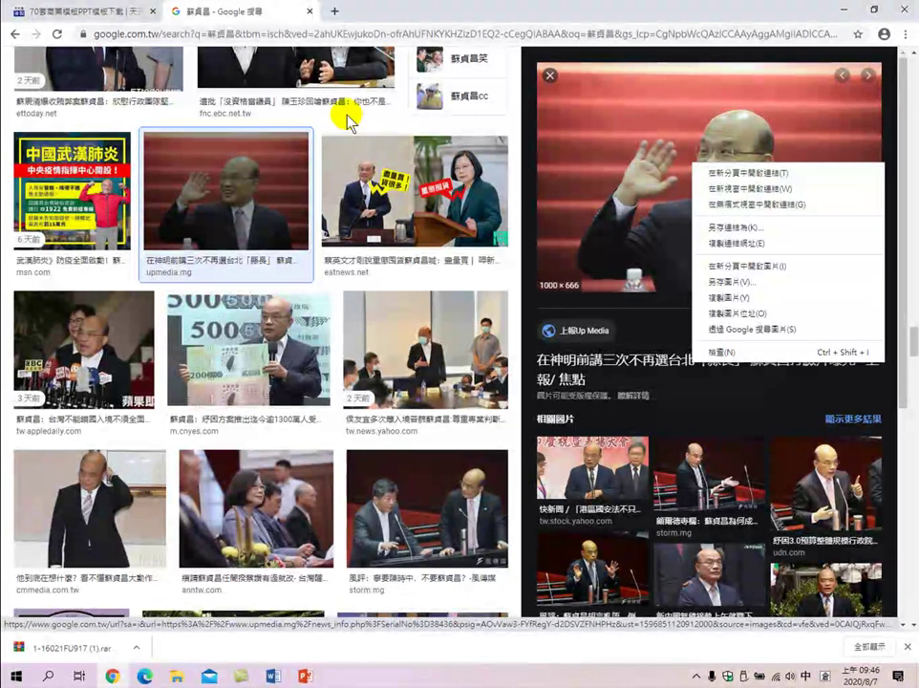
Dismiss the image options and look back through the earlier 蘇貞昌 results up to the start of the page
scroll(296, 172, up, 3)
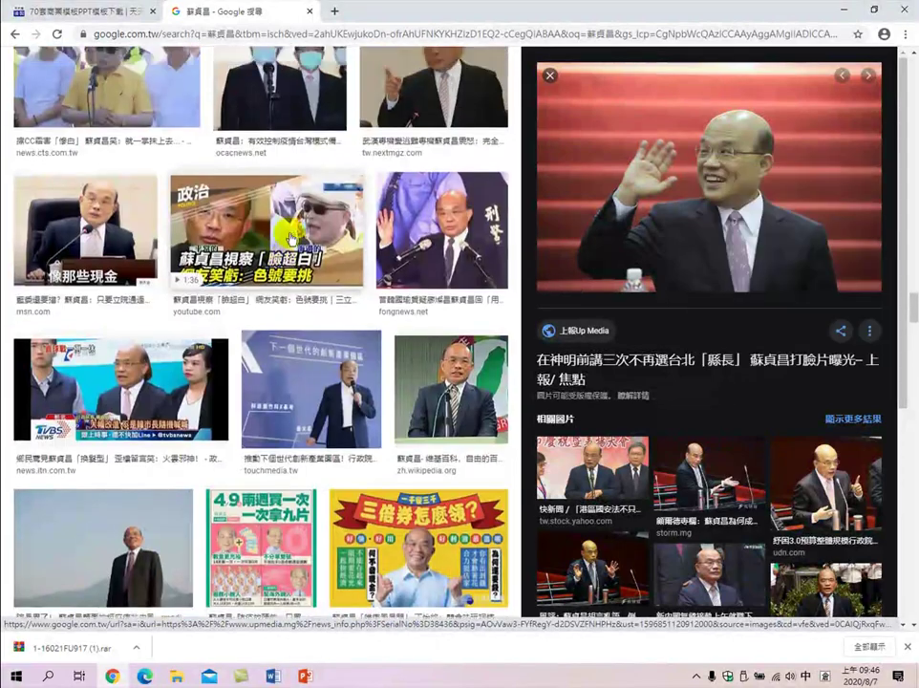
scroll(287, 239, down, 5)
scroll(318, 113, down, 15)
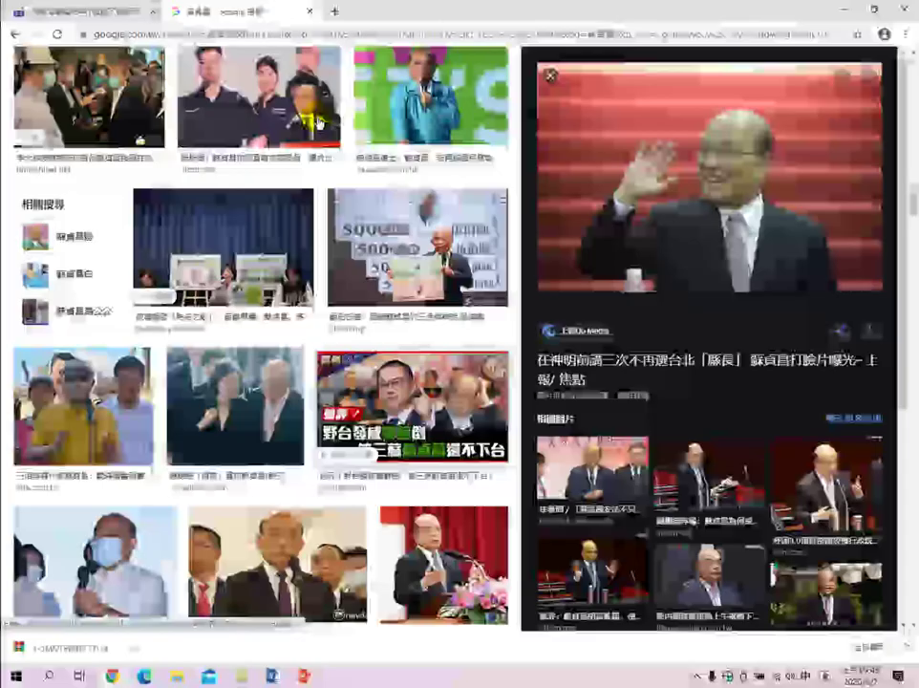
scroll(334, 129, up, 10)
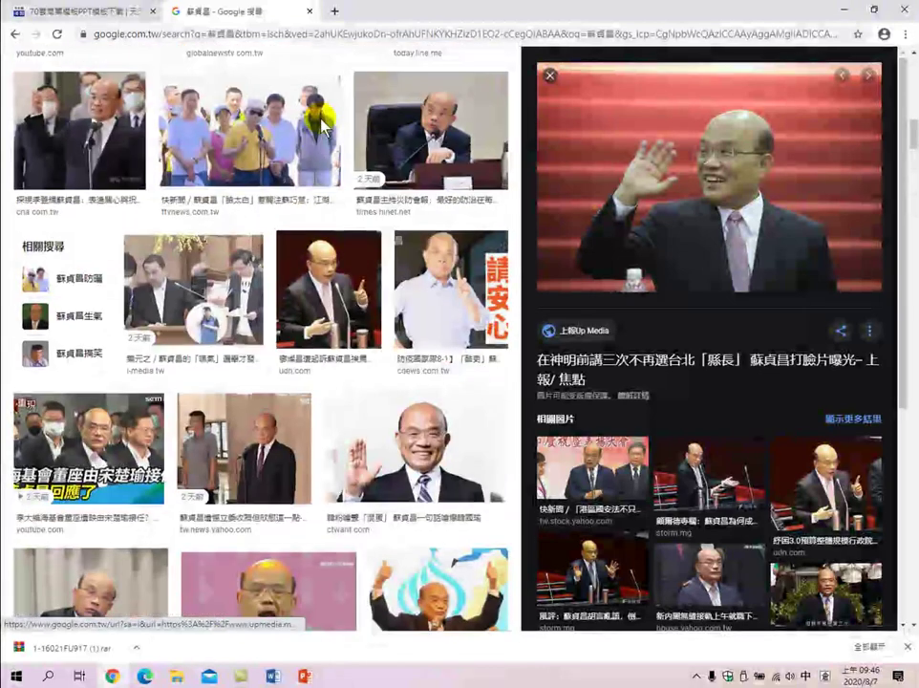
scroll(320, 119, up, 5)
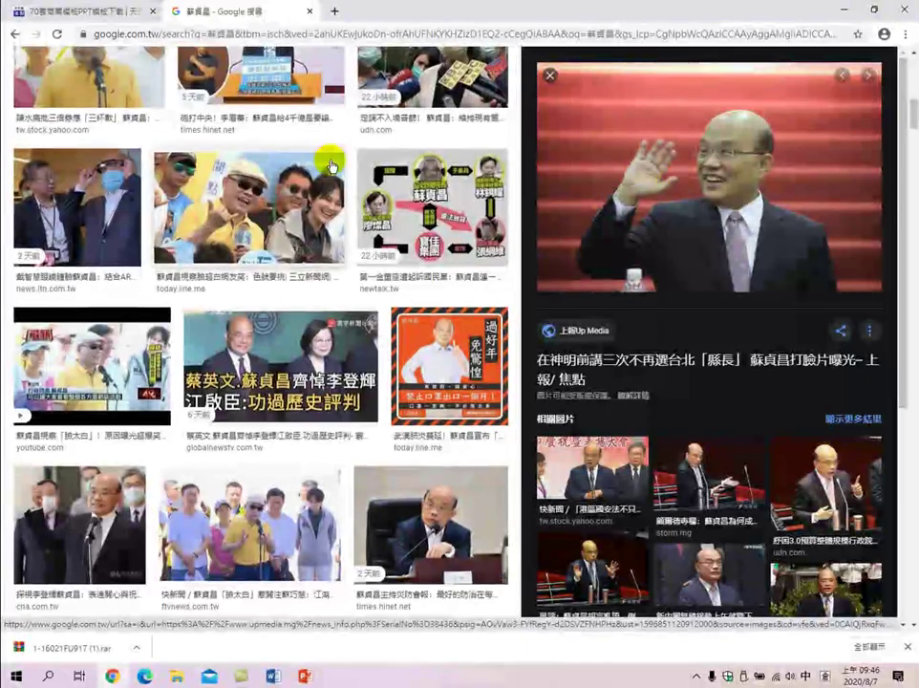
scroll(338, 144, up, 6)
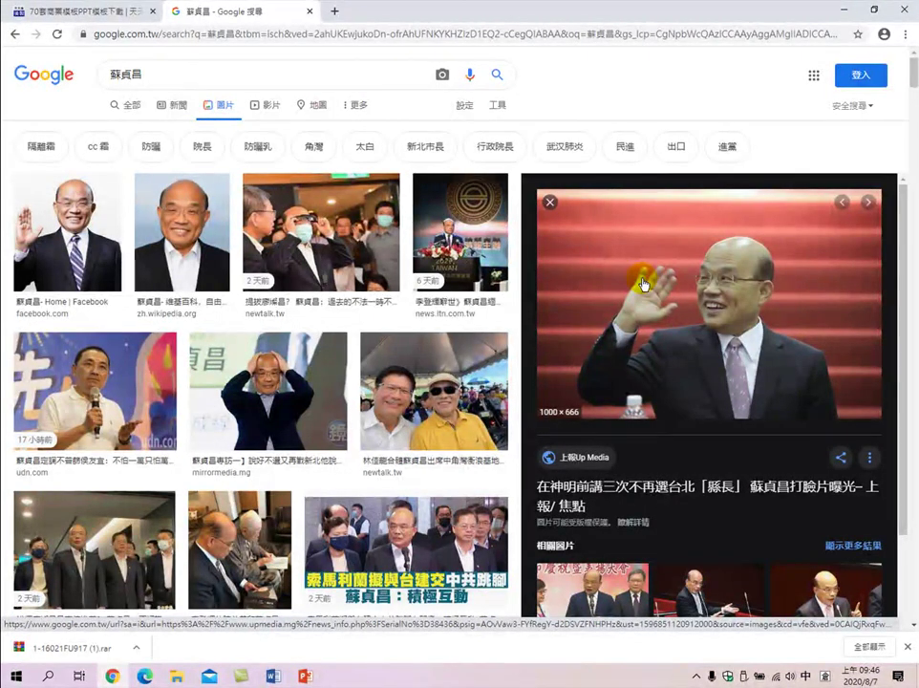
Open the upmedia.mg source article of the waving 蘇貞昌 photo, view the picture there and dismiss the site's notification request
click(721, 330)
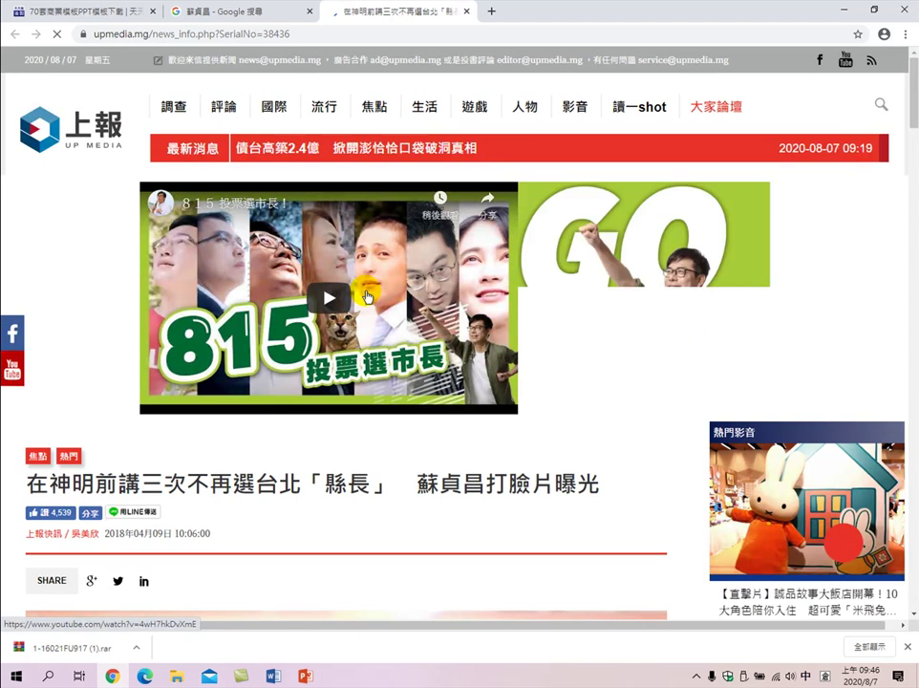
click(344, 289)
scroll(338, 417, down, 1)
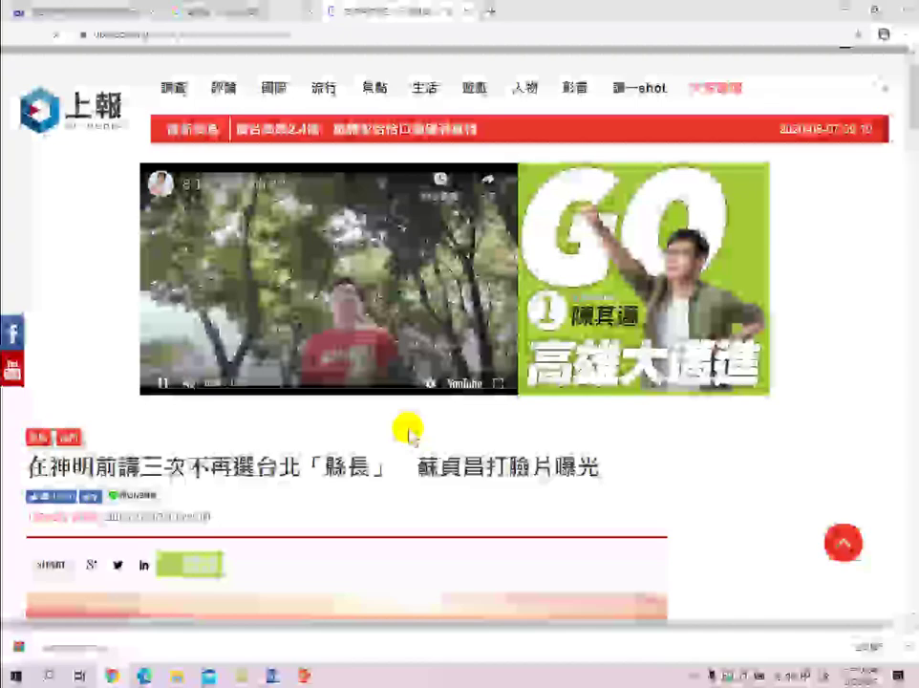
scroll(408, 434, down, 6)
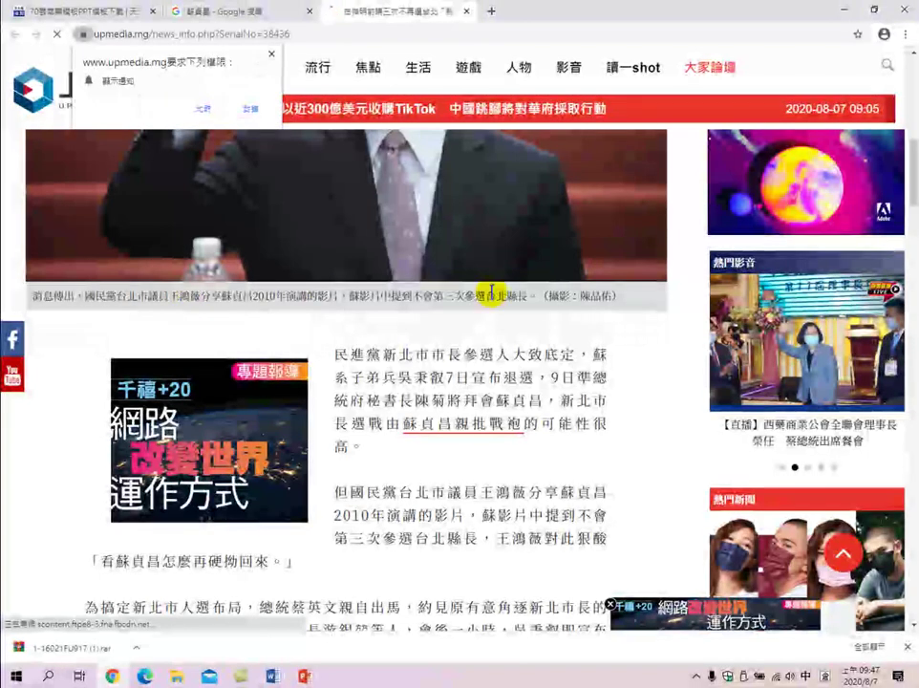
scroll(530, 296, up, 2)
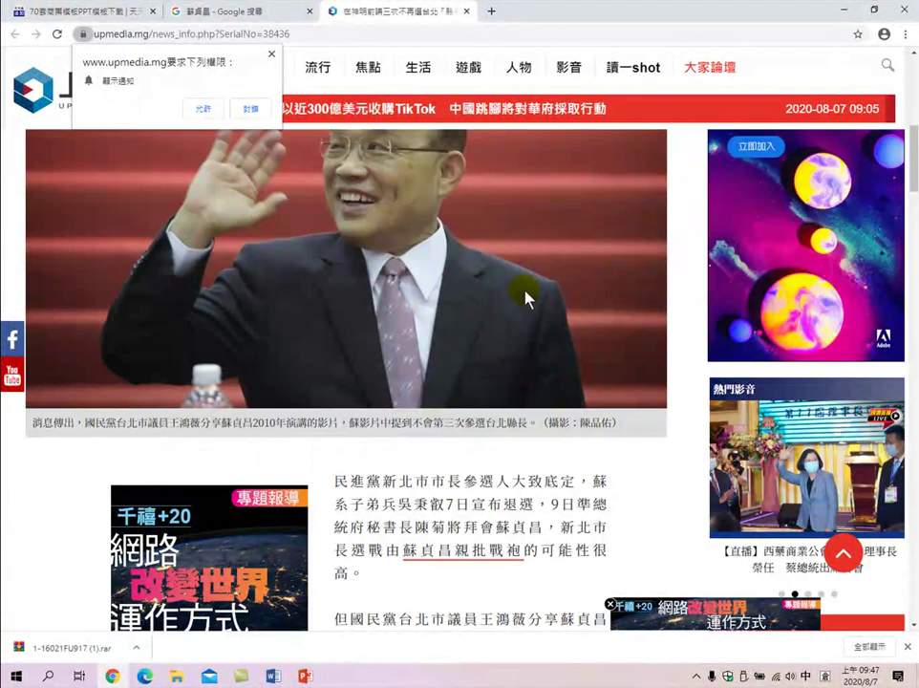
click(275, 57)
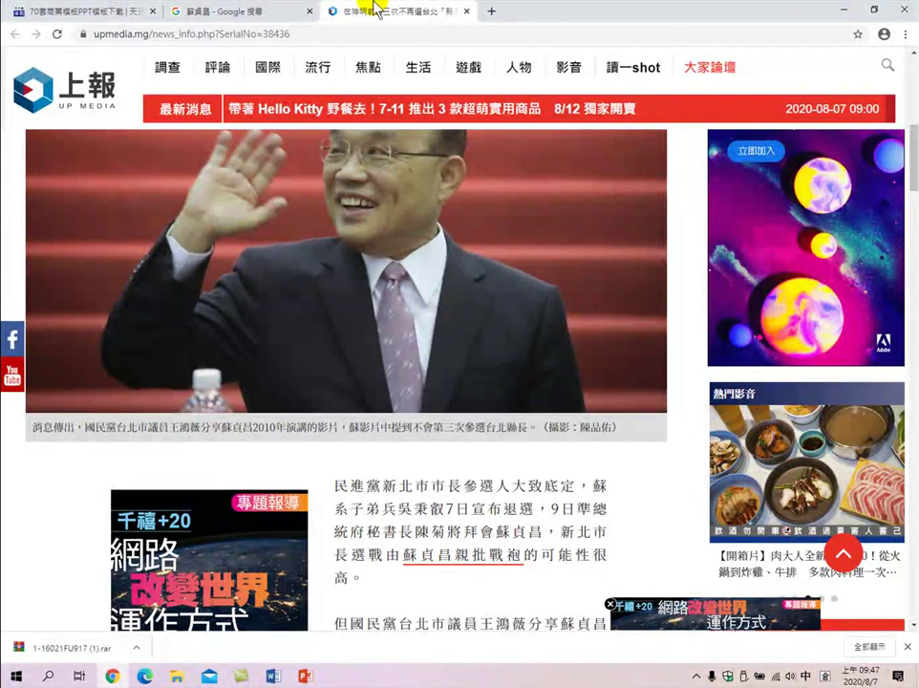
Return to the Google image results, try to save the waving photo in the 圖片 folder as 蘇貞昌4, and decline replacing the existing file
click(205, 12)
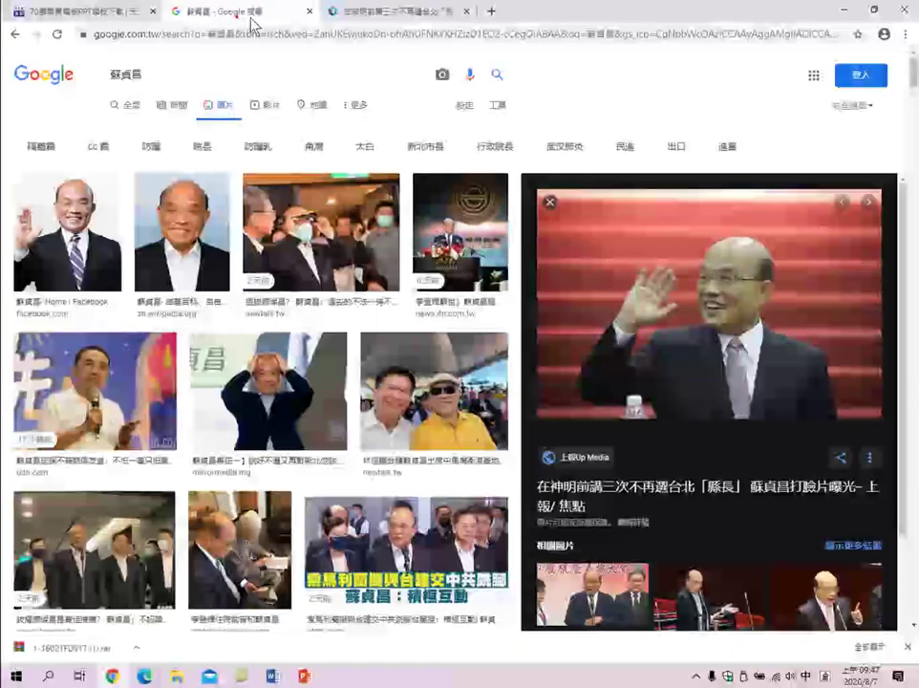
right_click(672, 304)
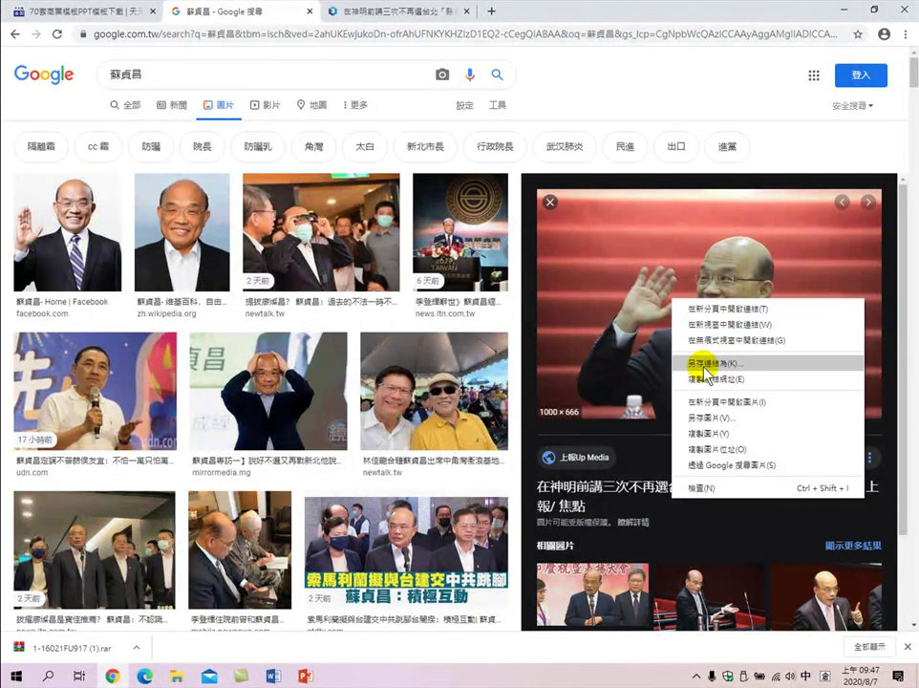
click(712, 419)
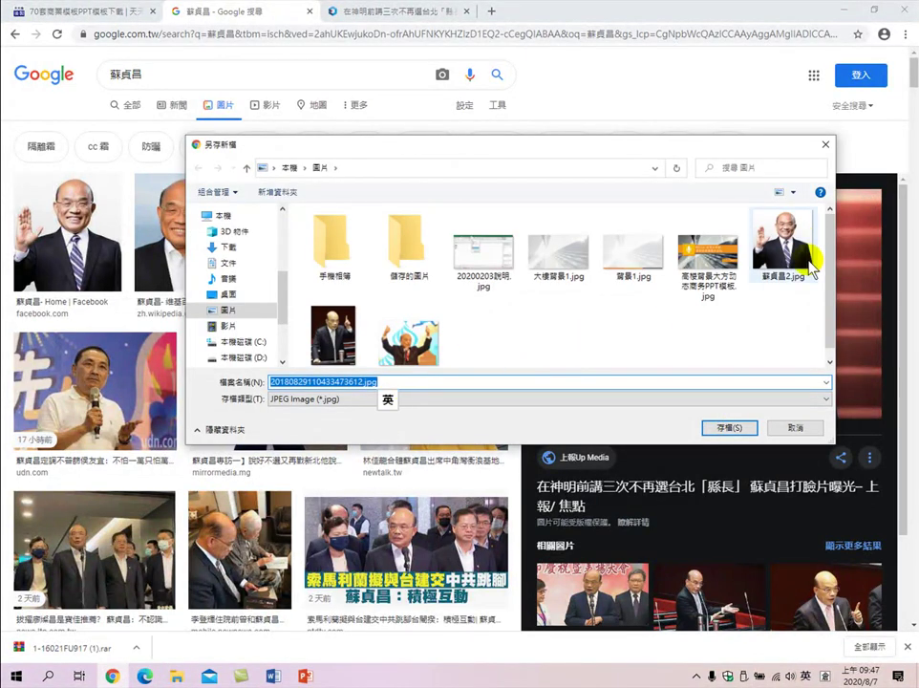
click(812, 263)
scroll(590, 176, down, 1)
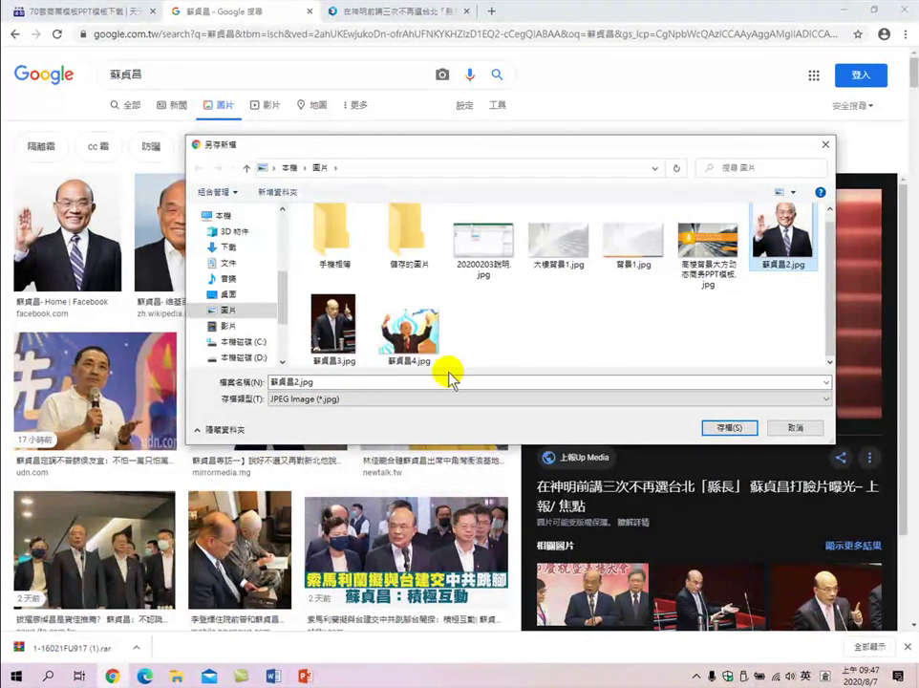
double_click(304, 382)
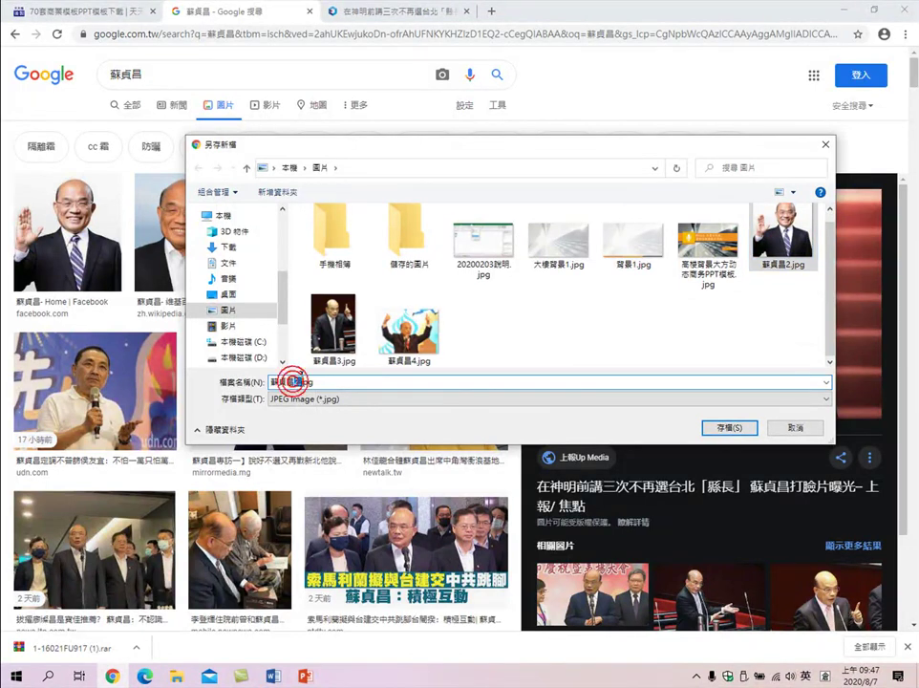
drag(297, 382, 347, 380)
text(4)
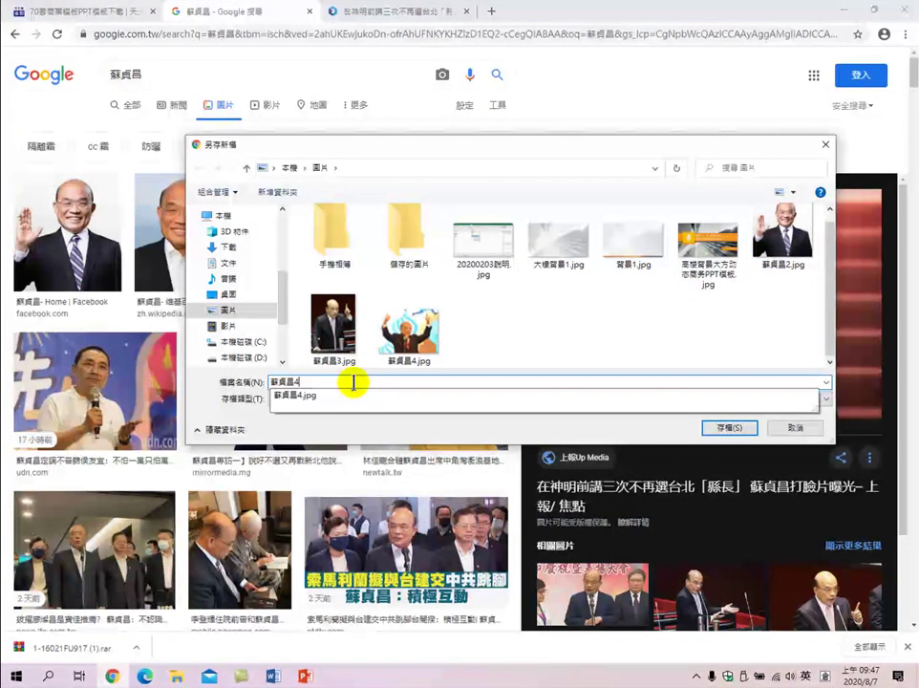
click(730, 430)
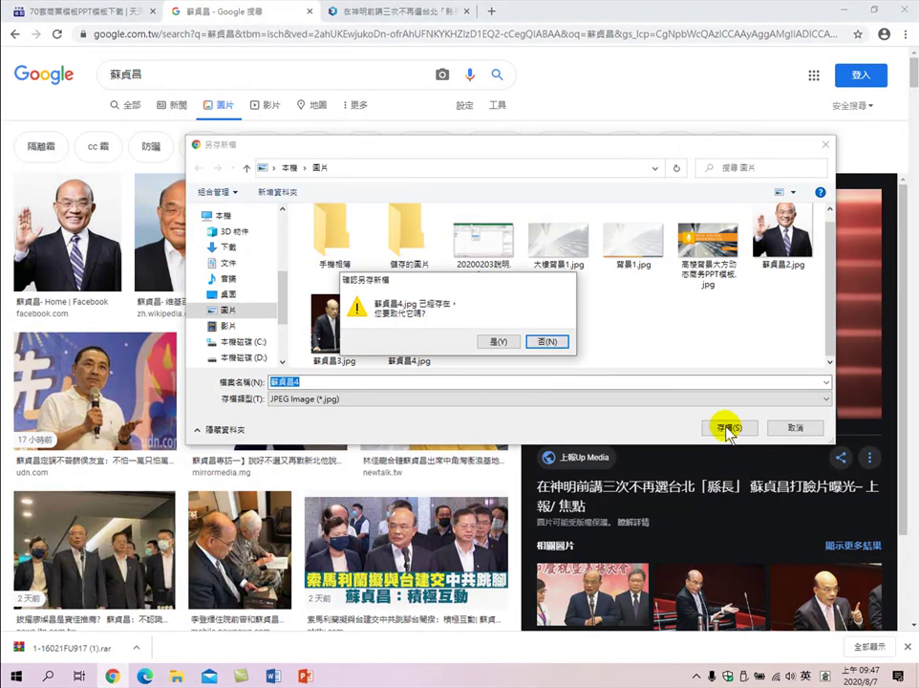
click(545, 341)
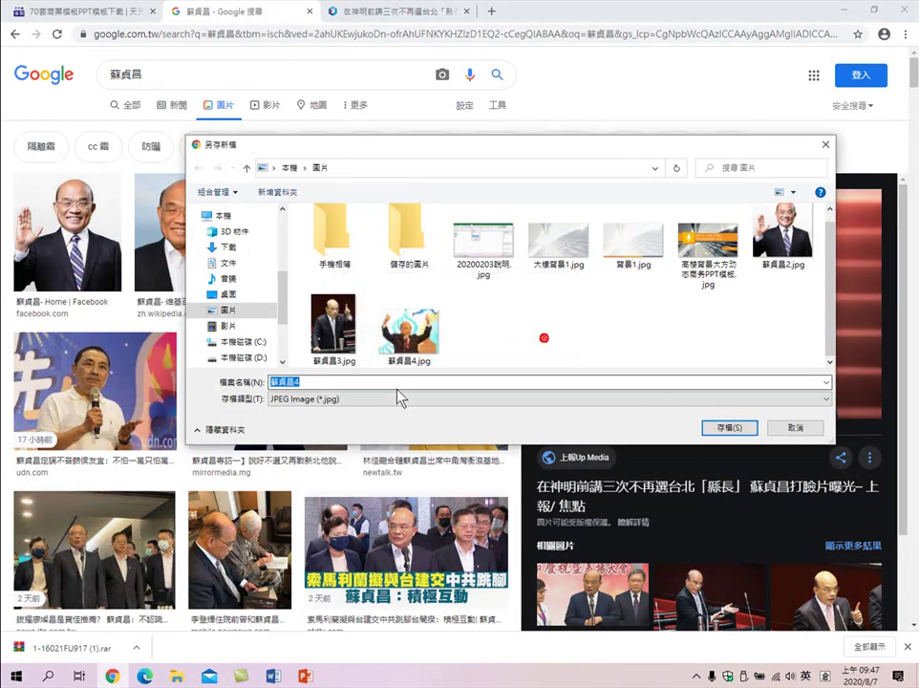
Change the file name to 蘇貞昌5 and save the waving photo as a JPEG in the 圖片 folder
double_click(296, 380)
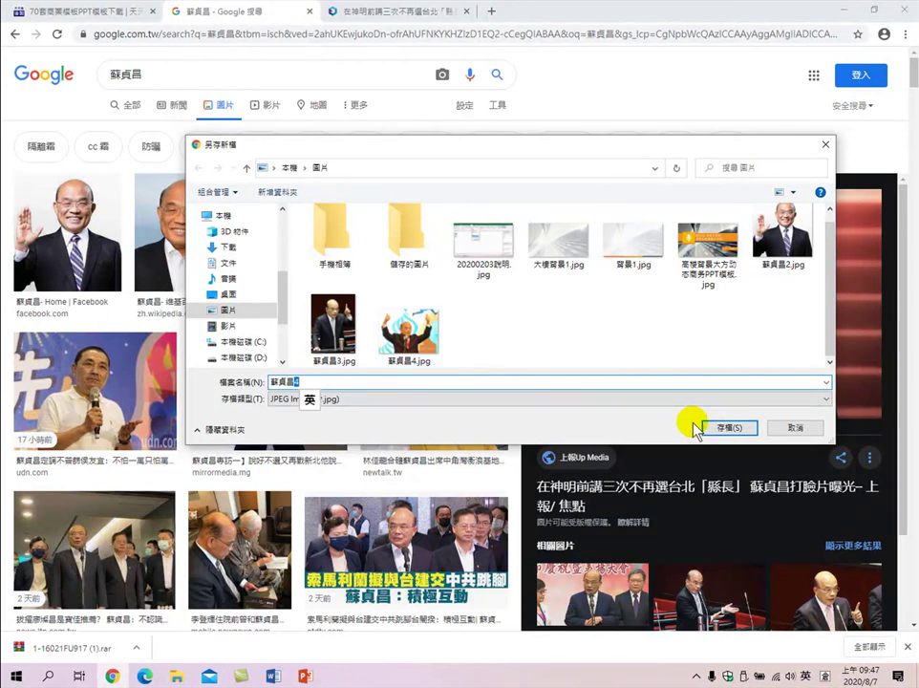
text(5)
click(734, 430)
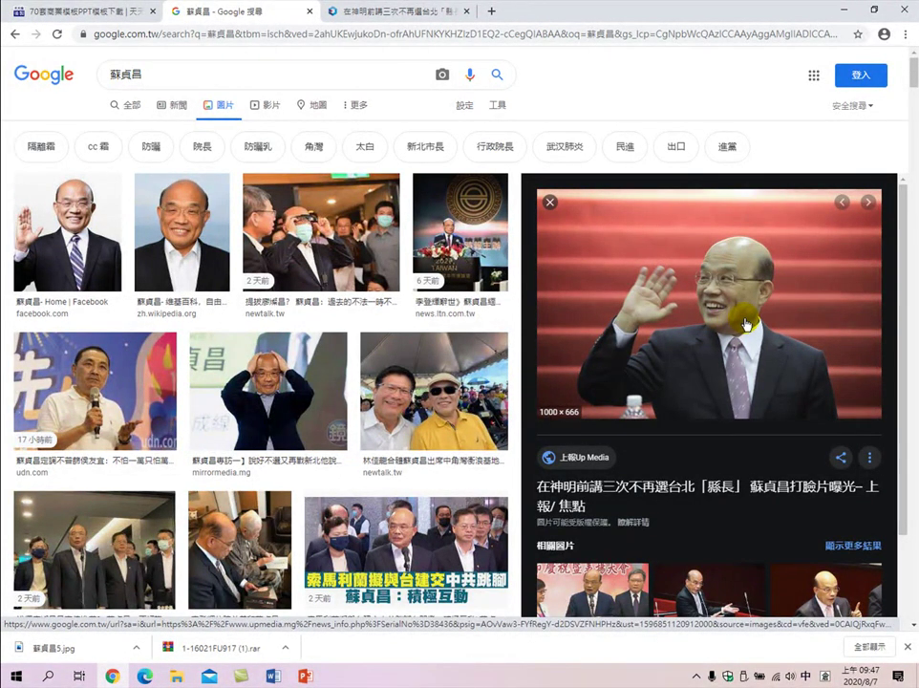
Load remove.bg in place of the upmedia.mg article, translate the page into Traditional Chinese and close the translation prompt
click(411, 16)
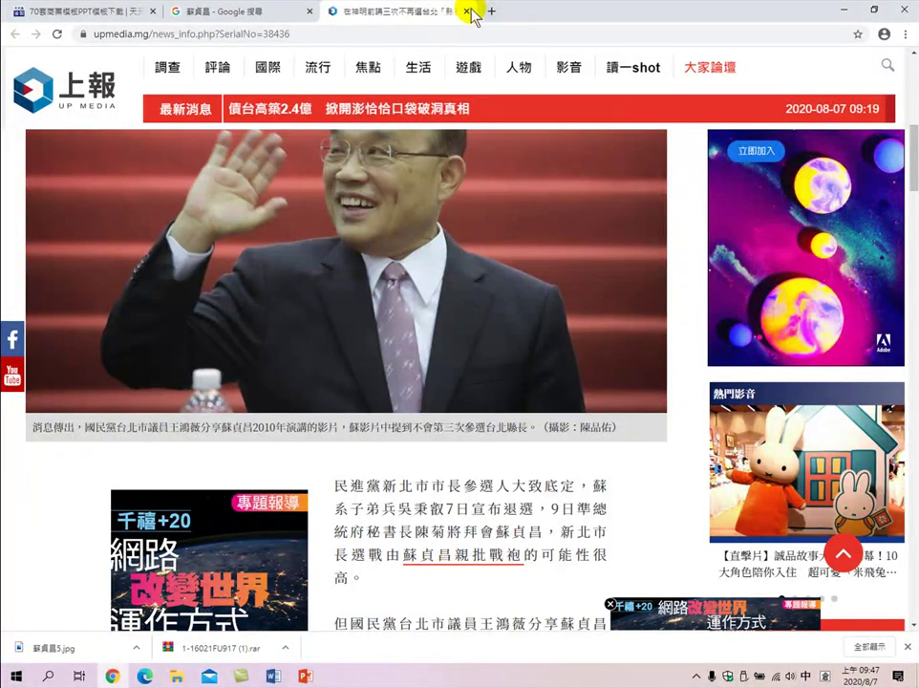
click(428, 32)
key(ctrl+a)
text(蘇貞)
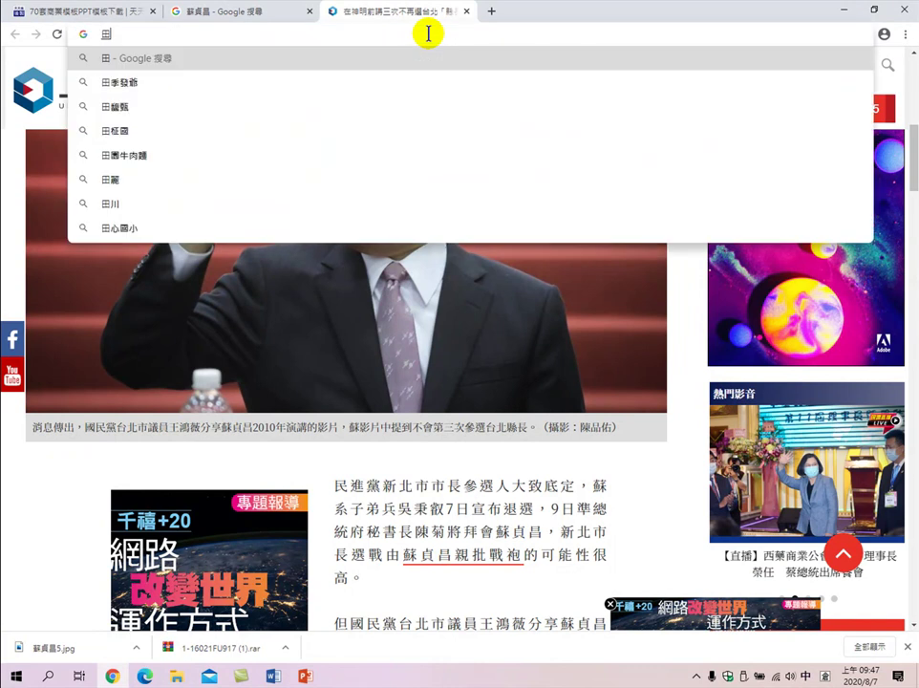
key(BackSpace)
key(BackSpace)
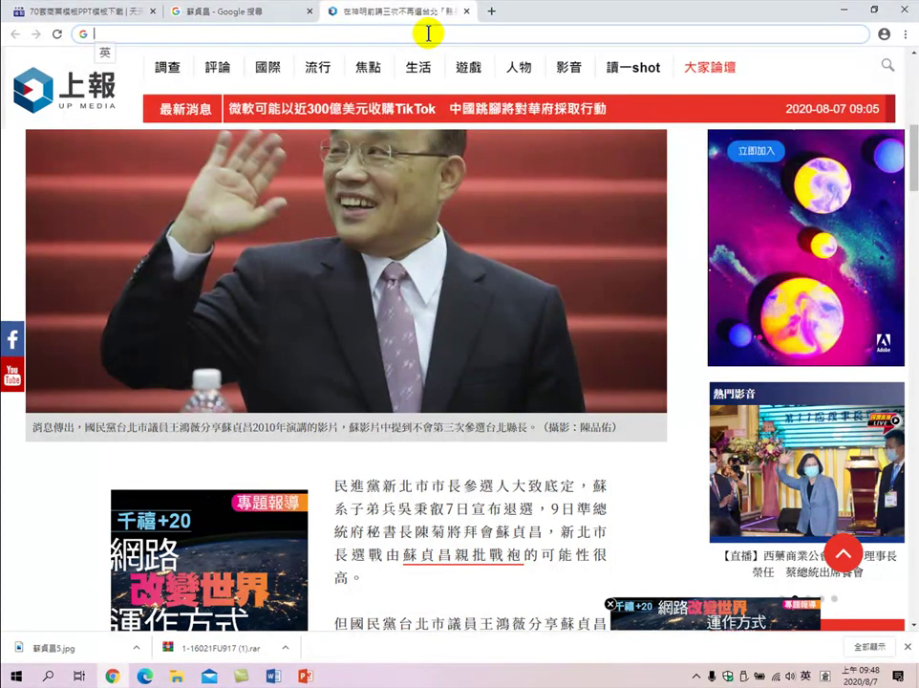
text(remov)
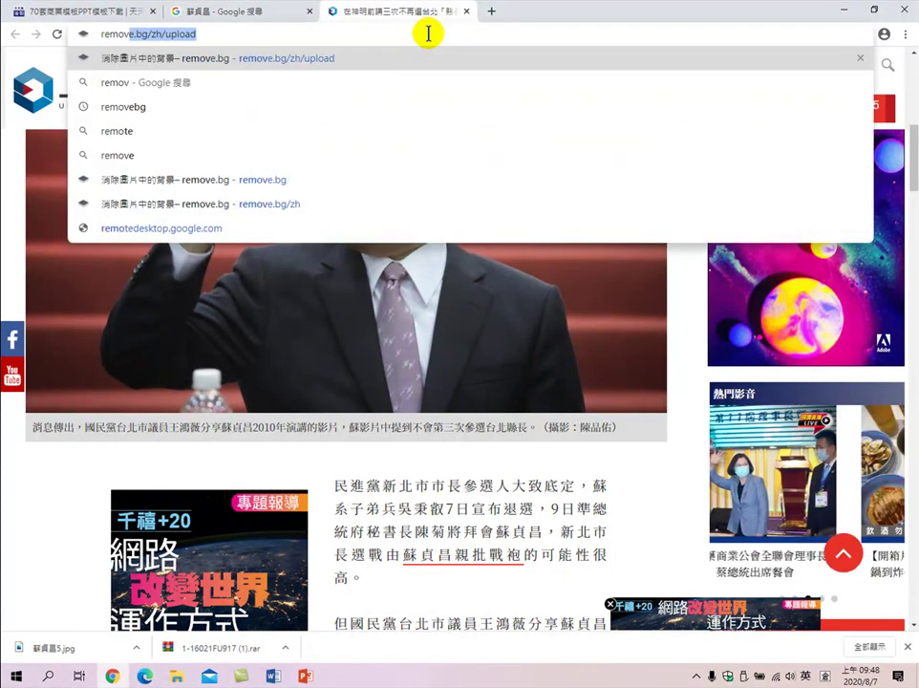
text(e)
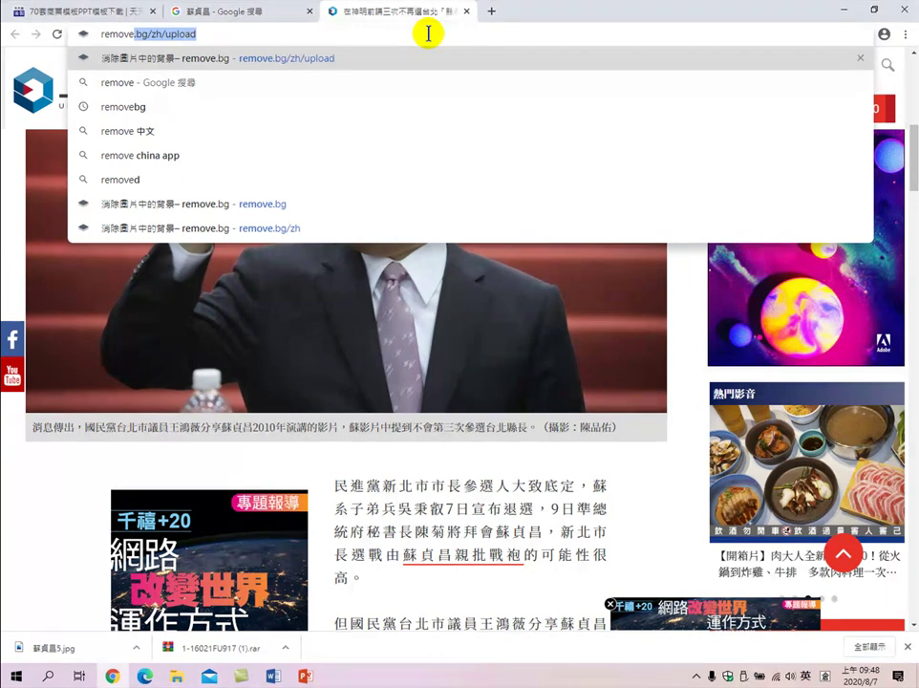
text(.bg/)
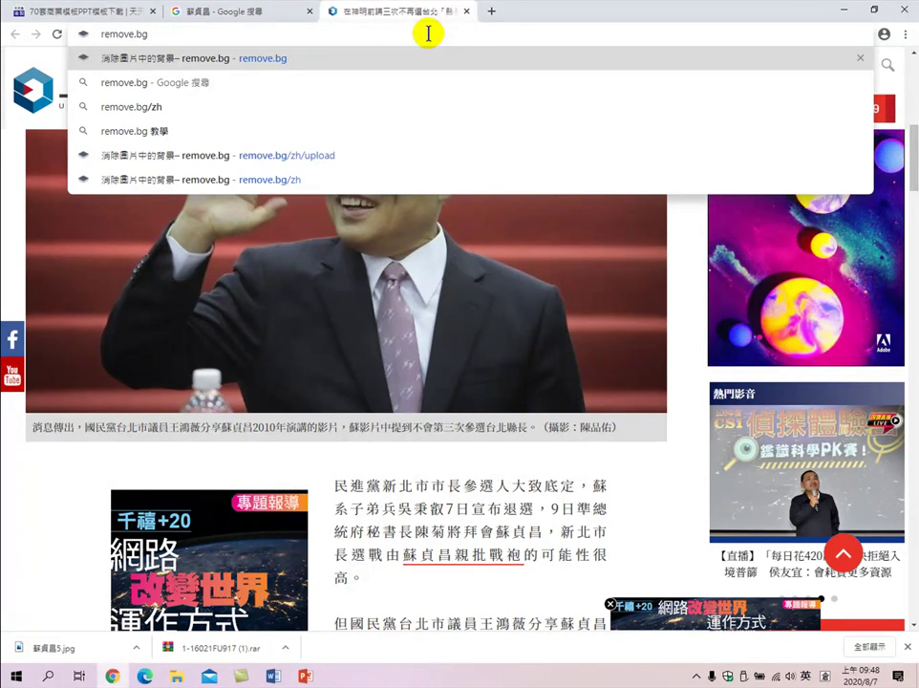
key(Return)
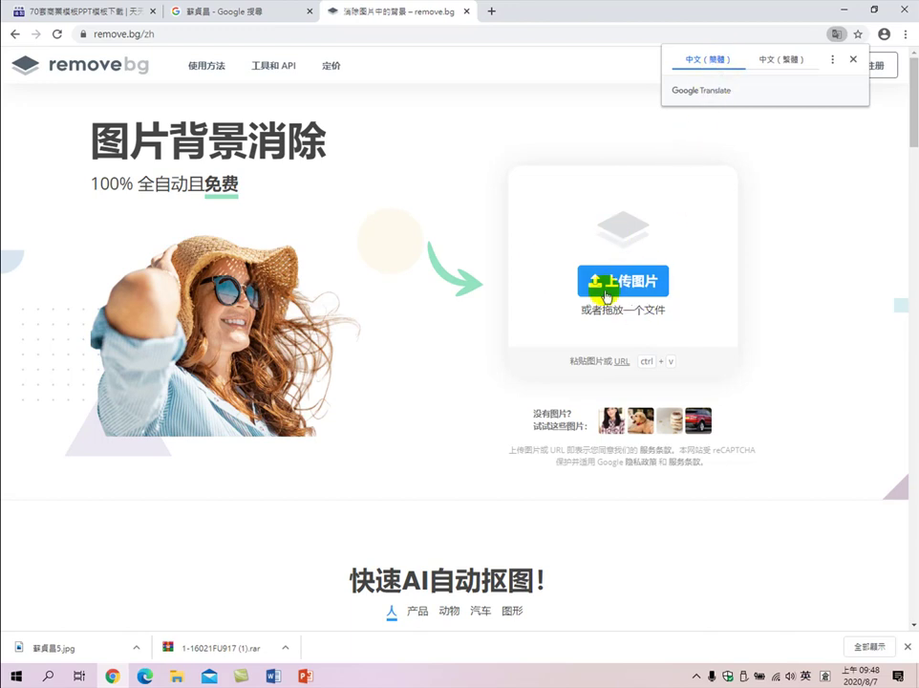
click(776, 61)
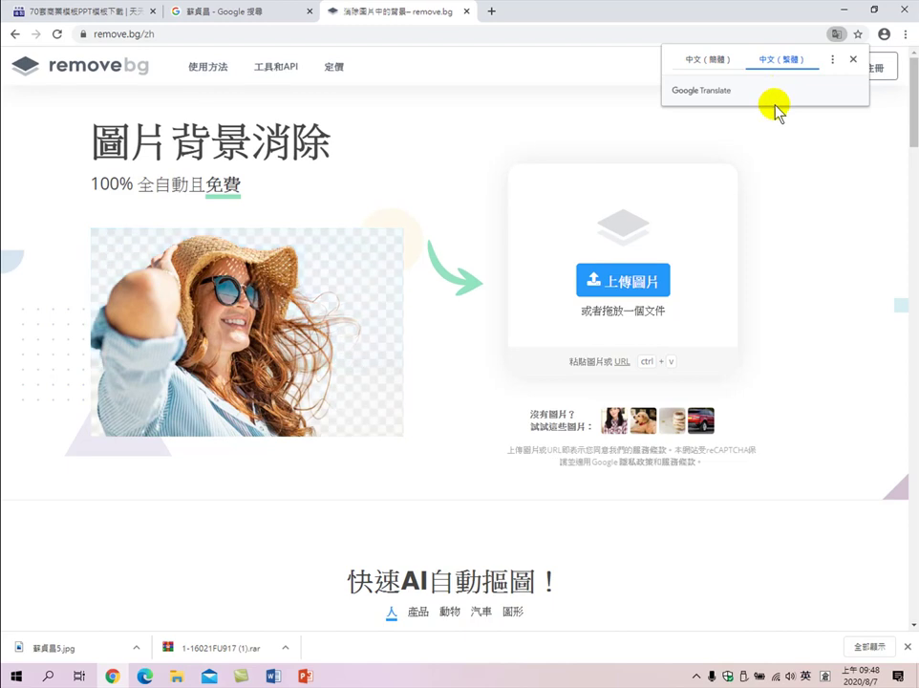
click(856, 61)
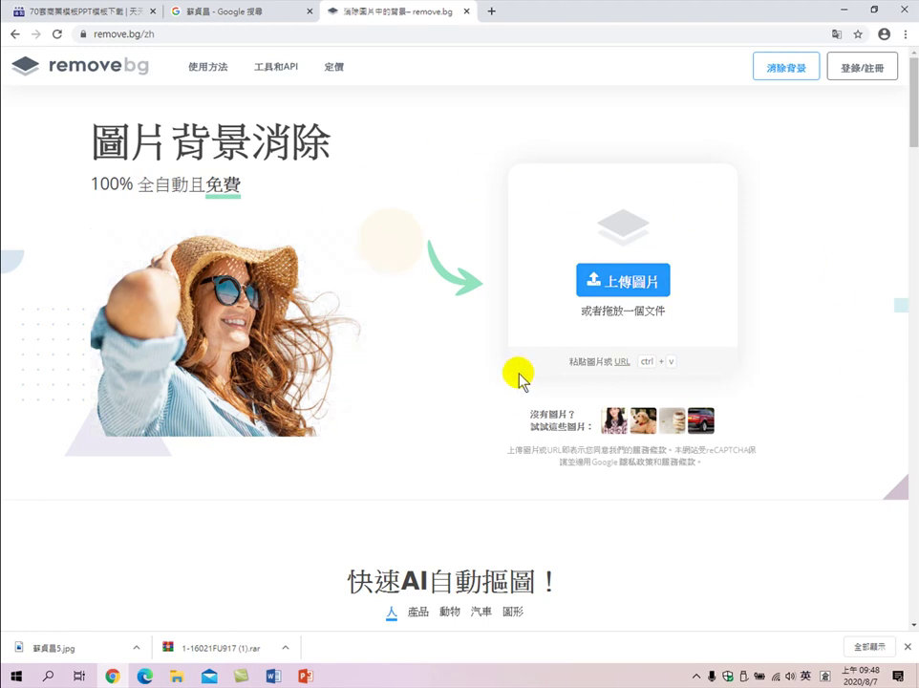
Upload 蘇貞昌5.jpg from the 圖片 folder to remove.bg to remove its background
click(643, 285)
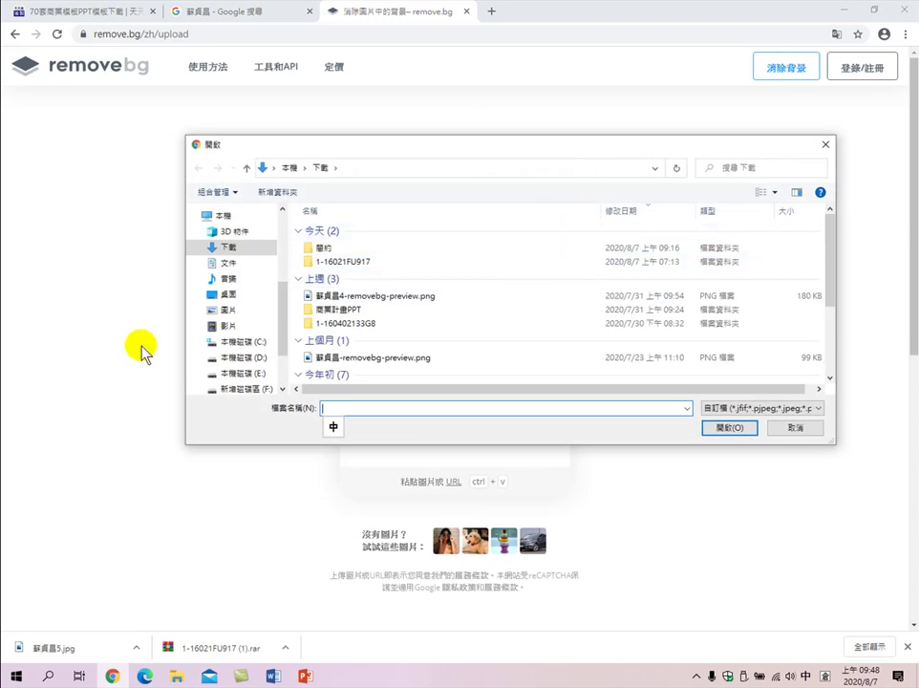
click(228, 309)
scroll(377, 313, down, 3)
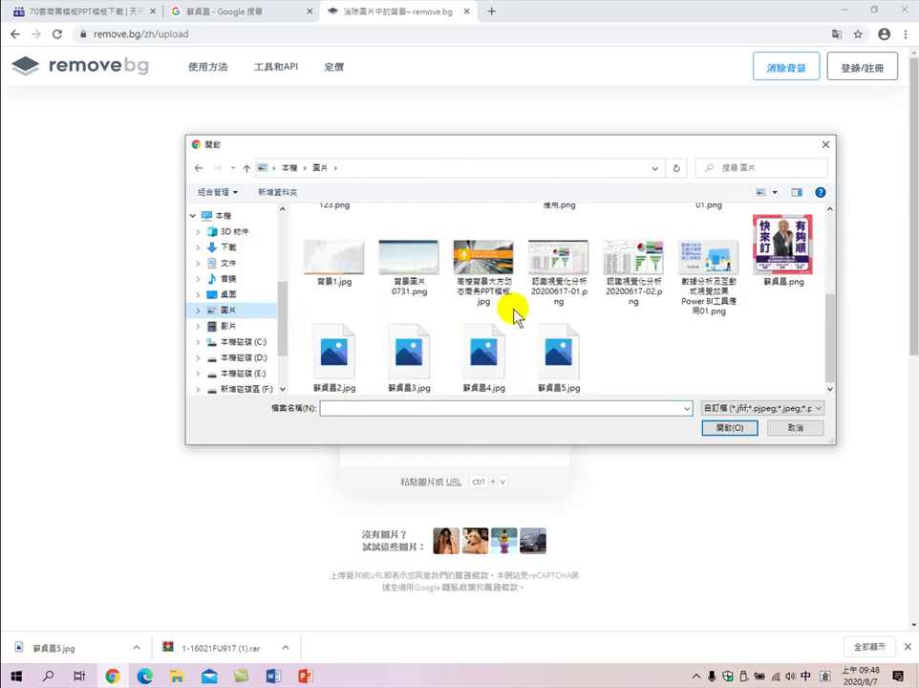
click(558, 367)
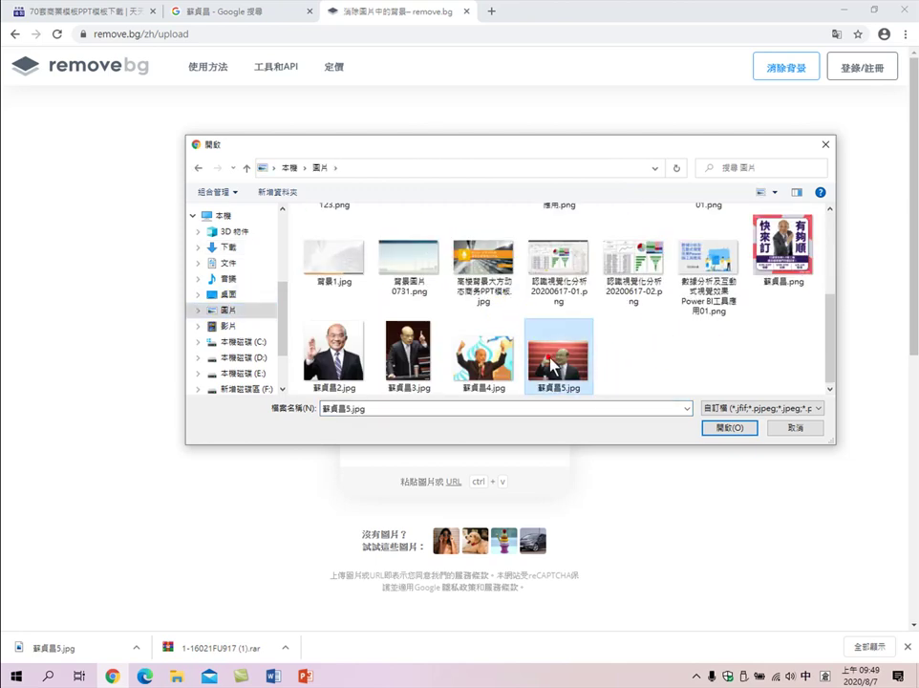
click(583, 382)
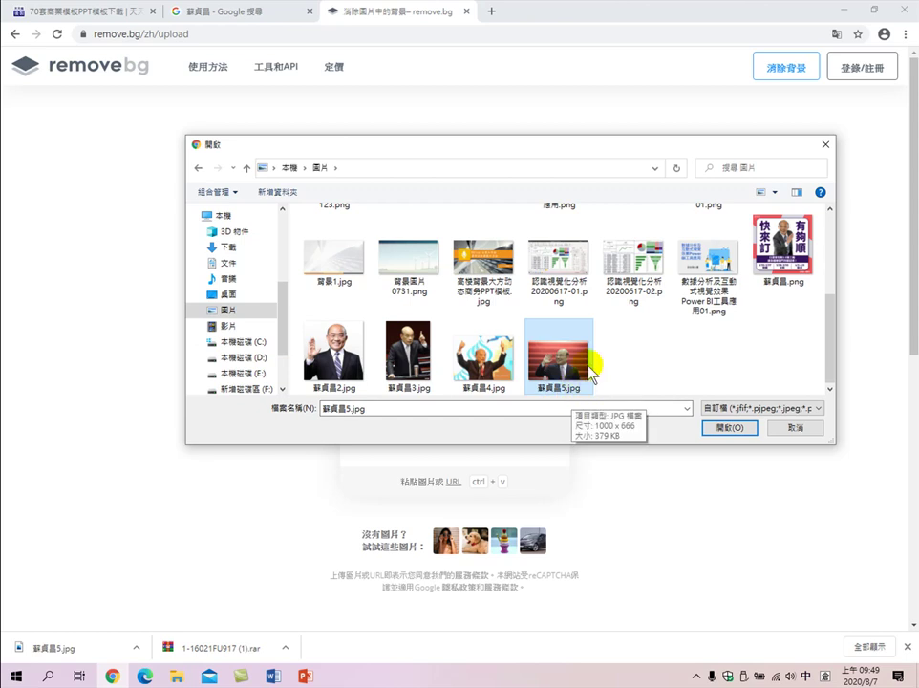
click(733, 429)
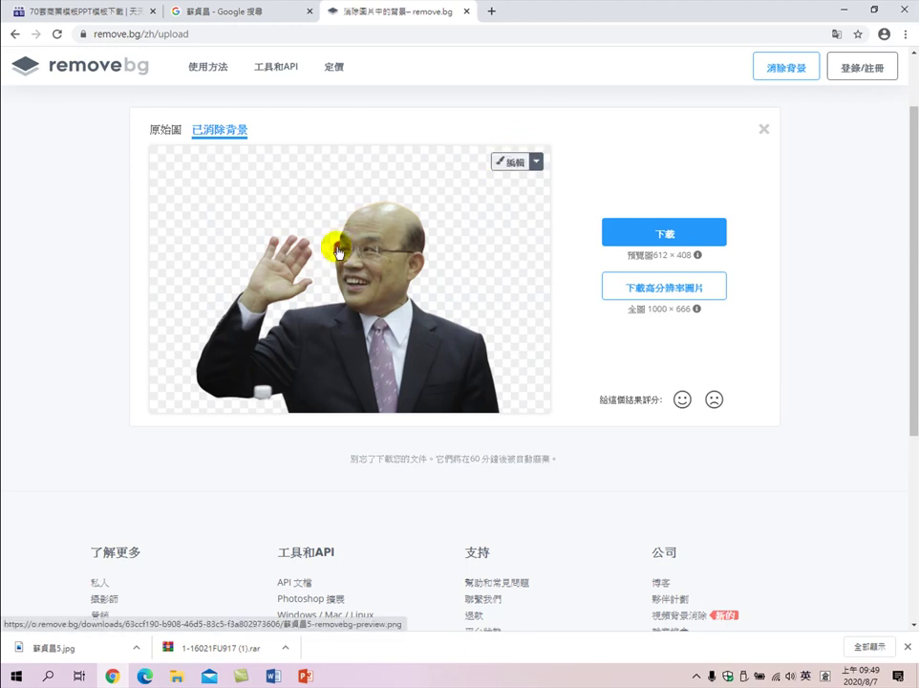
Go back to the remove.bg start page and upload 蘇貞昌3.jpg from the 圖片 folder to remove its background
click(672, 239)
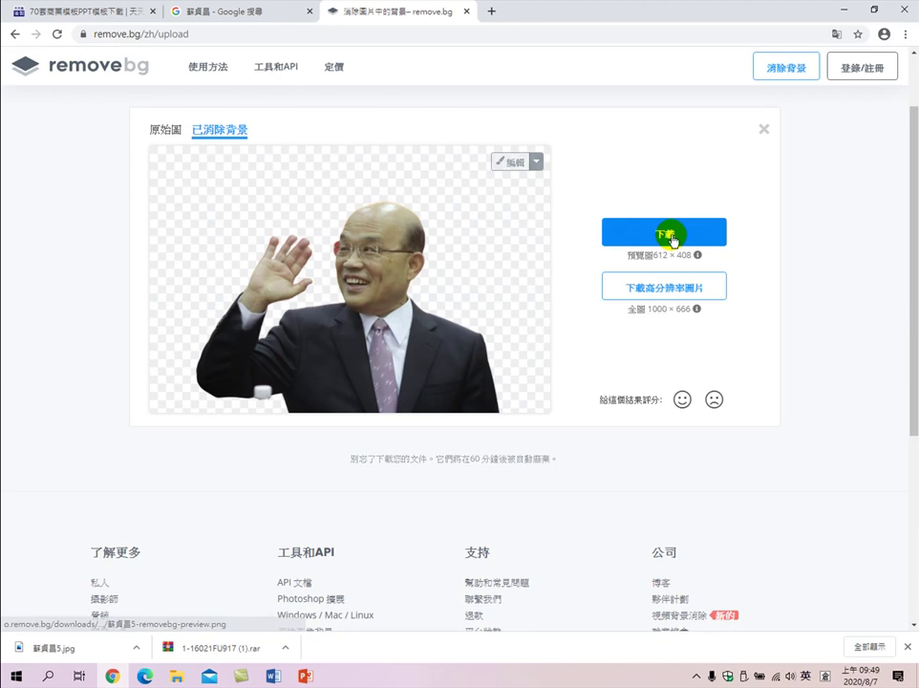
click(779, 68)
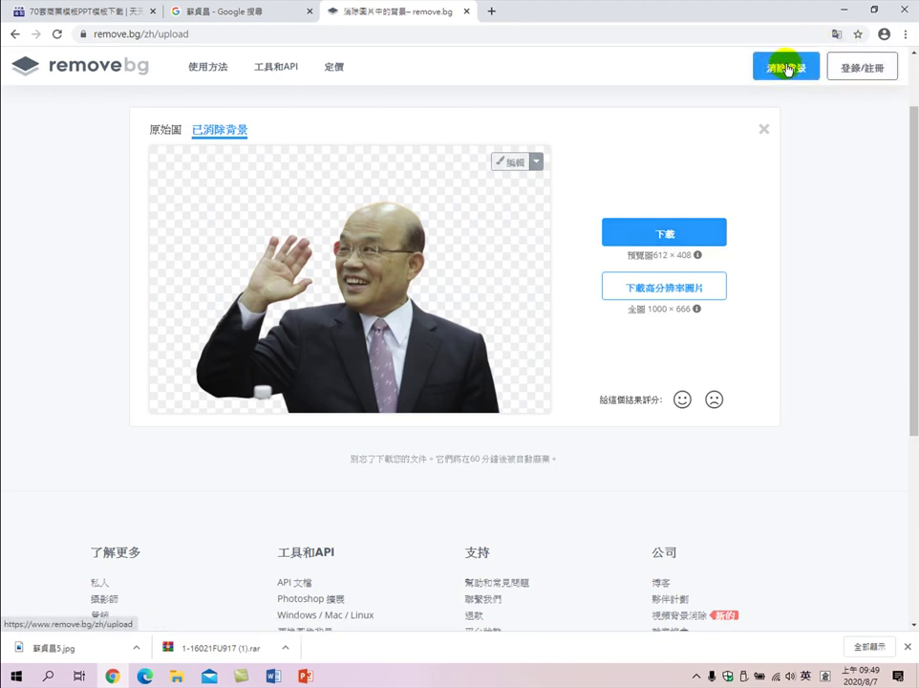
click(17, 33)
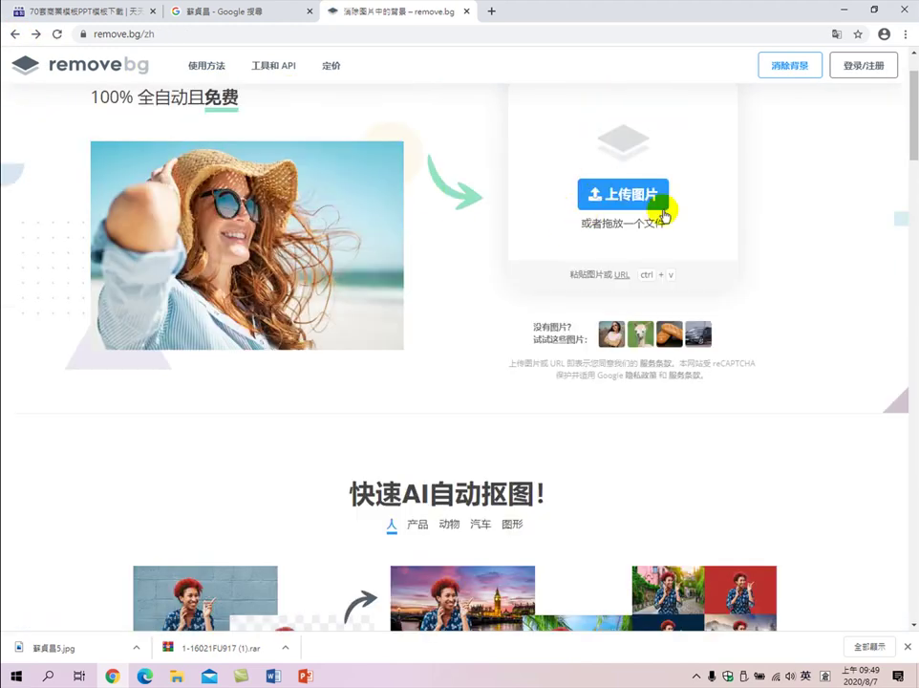
click(629, 195)
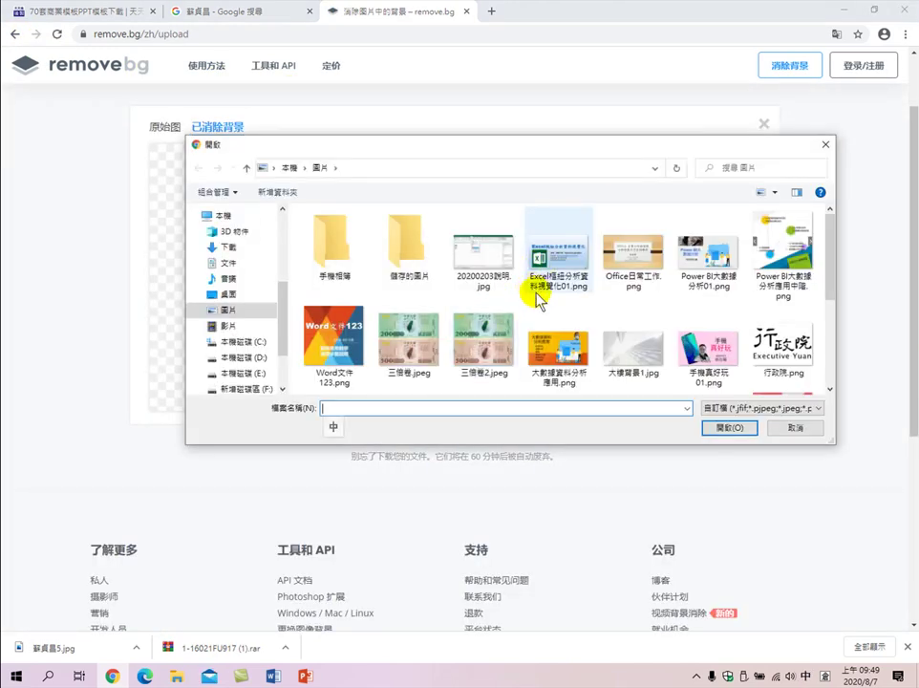
scroll(573, 306, down, 3)
click(411, 363)
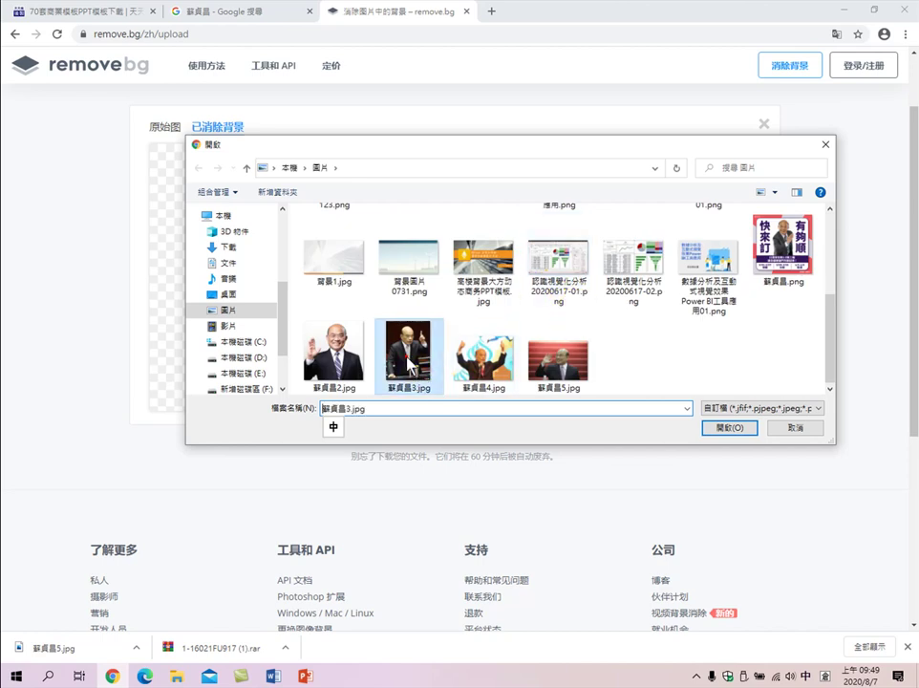
click(733, 428)
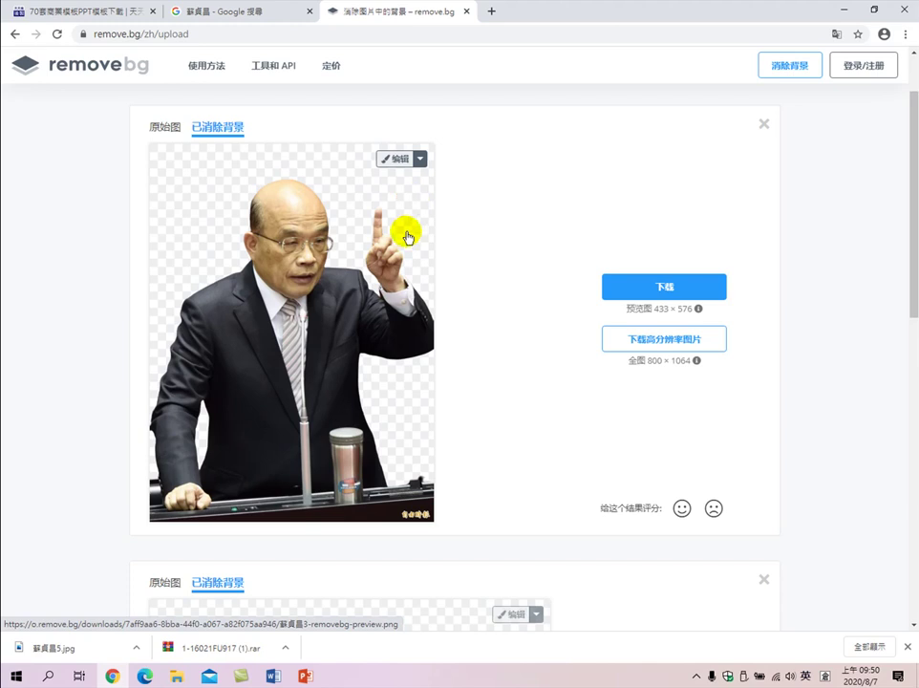
Download the background-free 蘇貞昌3 preview image from remove.bg and copy 蘇貞昌3-removebg-preview.png from the 下載 folder
click(640, 285)
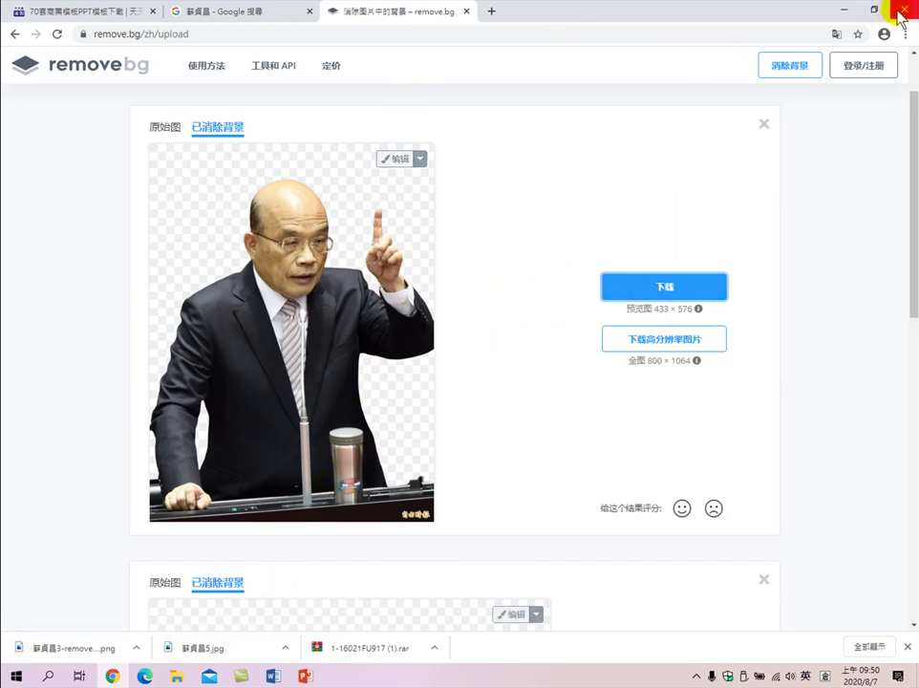
click(842, 10)
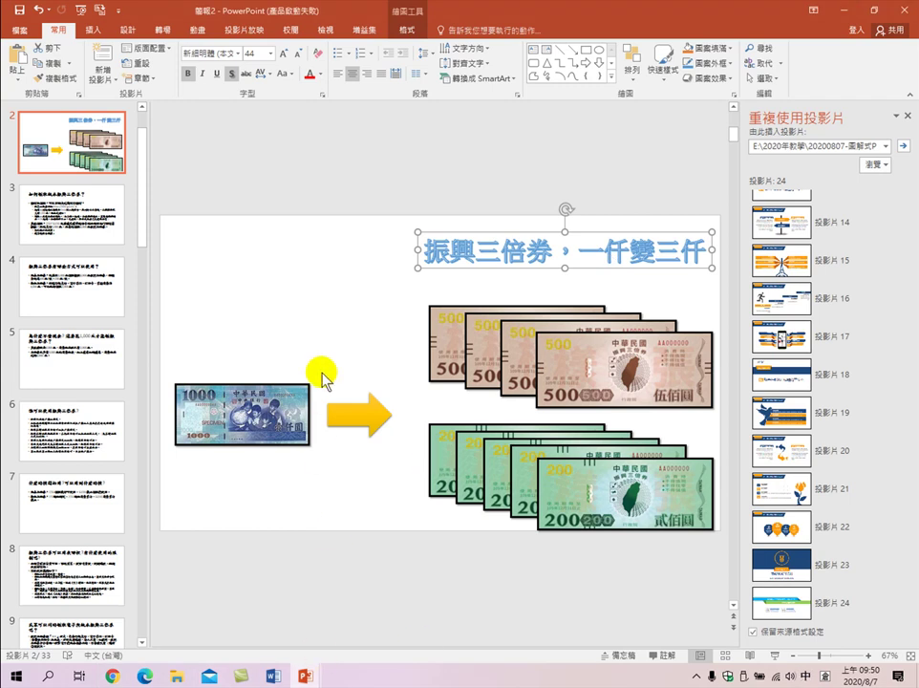
click(177, 676)
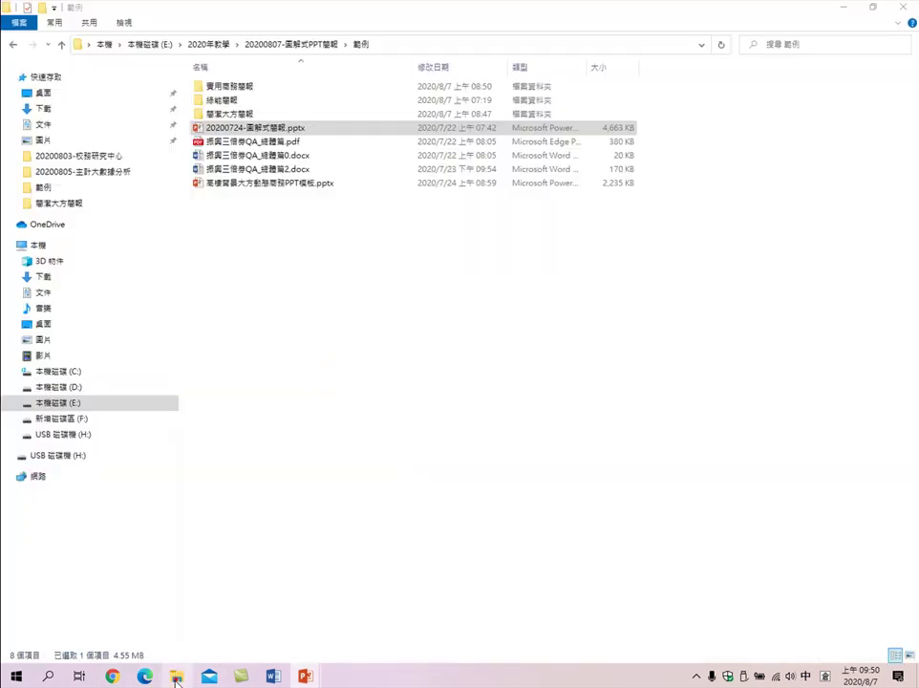
click(44, 110)
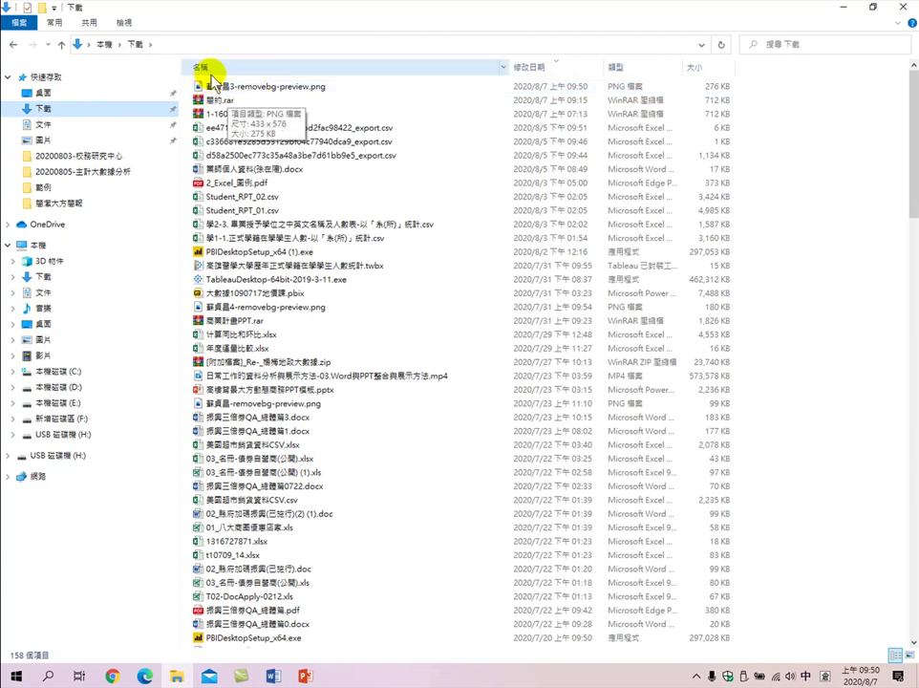
right_click(251, 90)
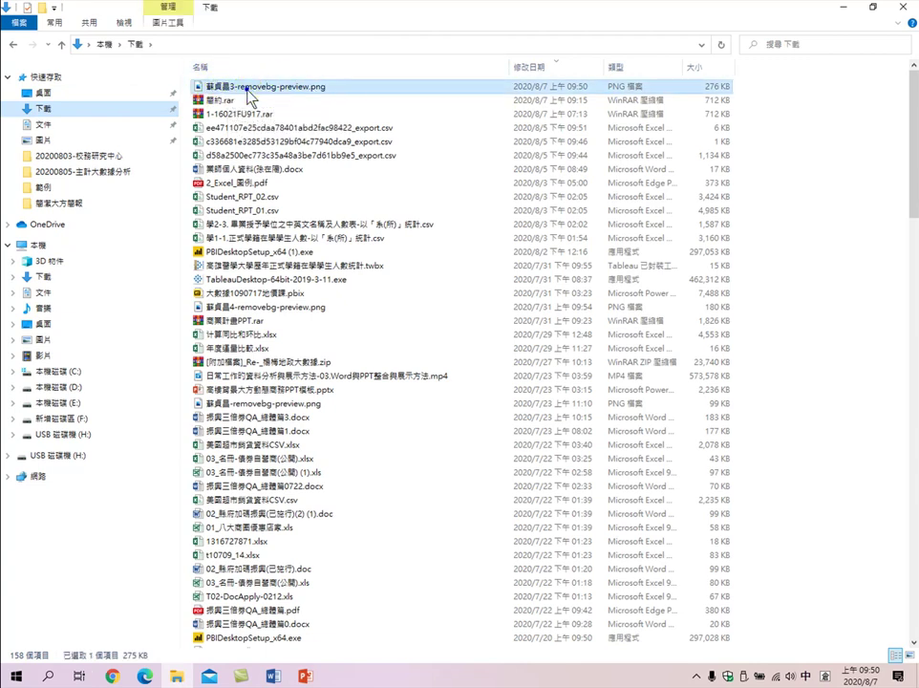
click(289, 426)
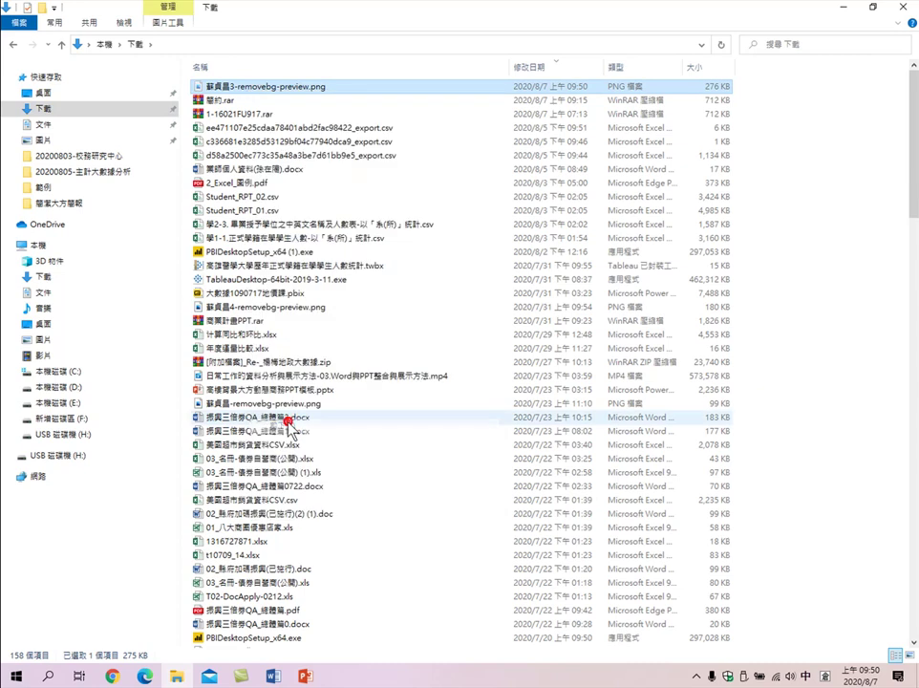
Paste the copied PNG into the 20200807-圖解式PPT簡報 folder under 2020年教學 on drive E
click(56, 408)
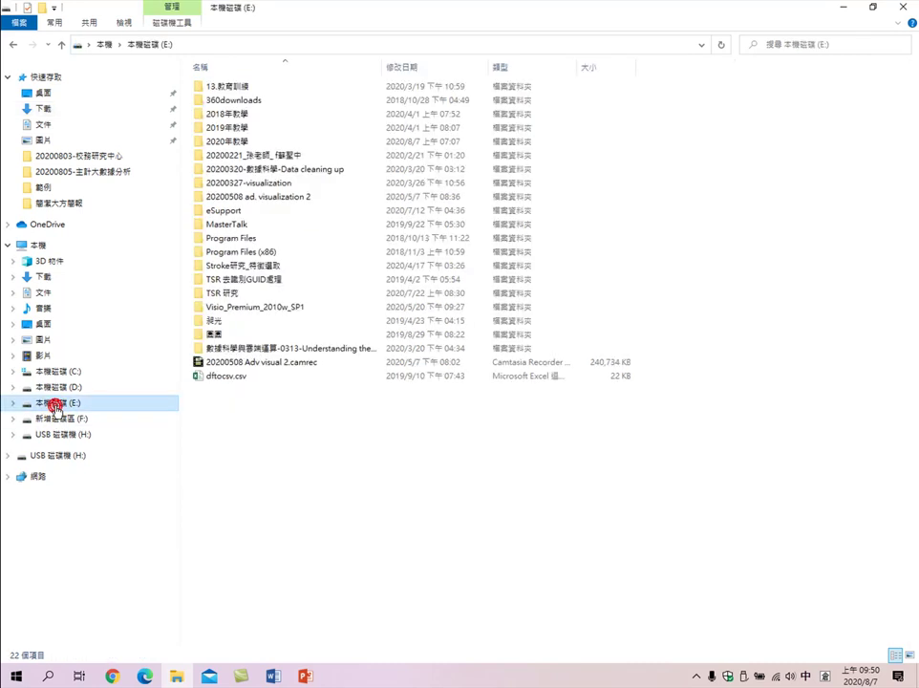
double_click(246, 143)
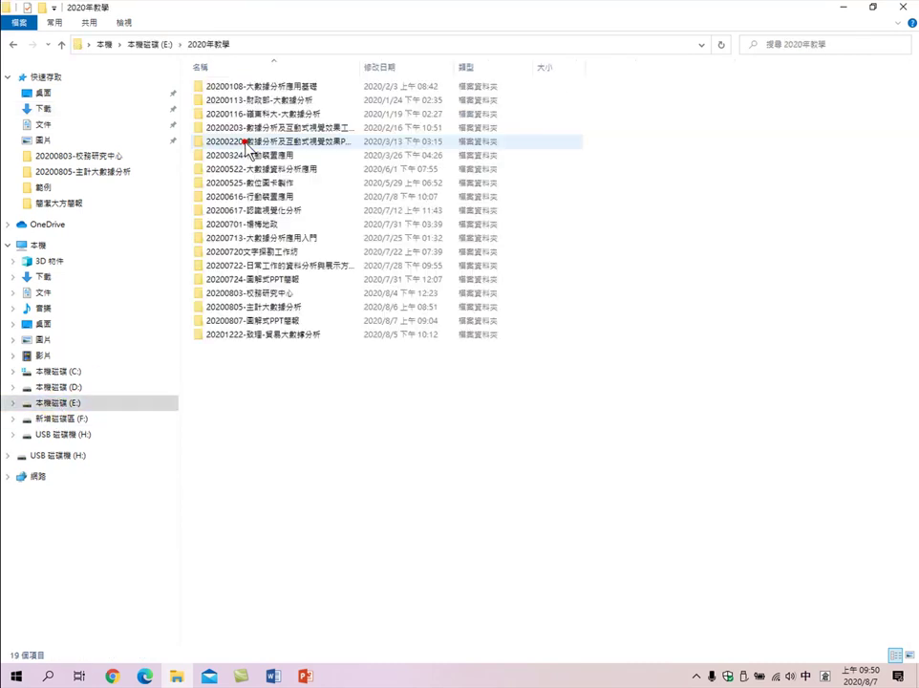
click(272, 322)
double_click(272, 322)
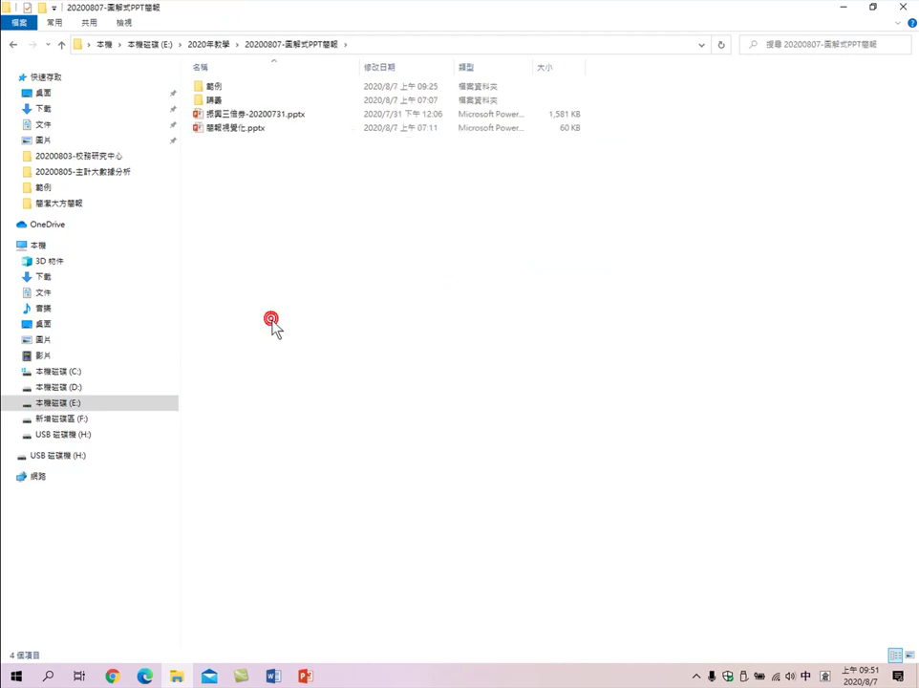
right_click(332, 252)
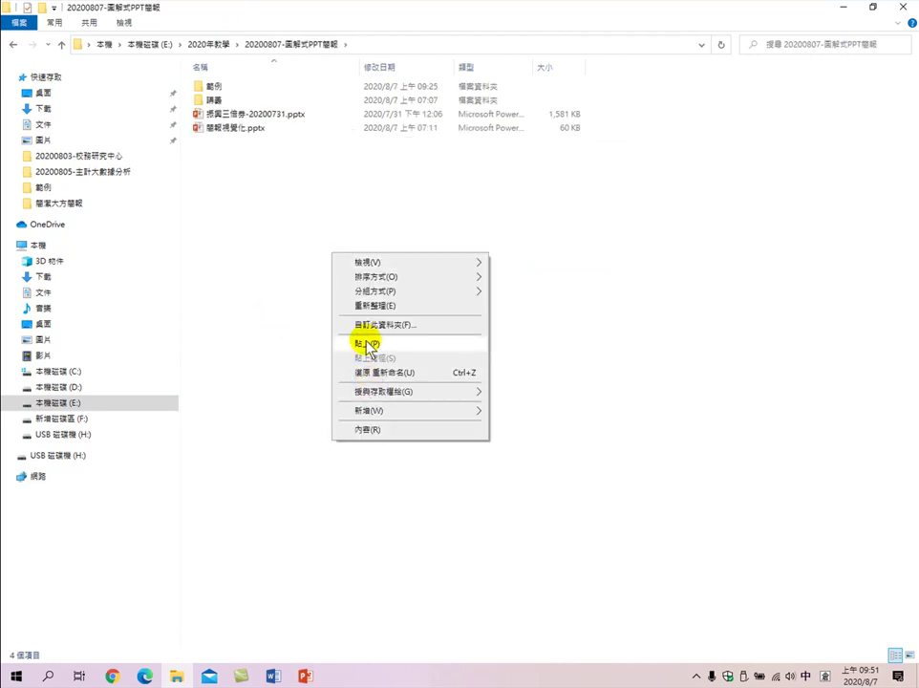
click(362, 343)
click(315, 310)
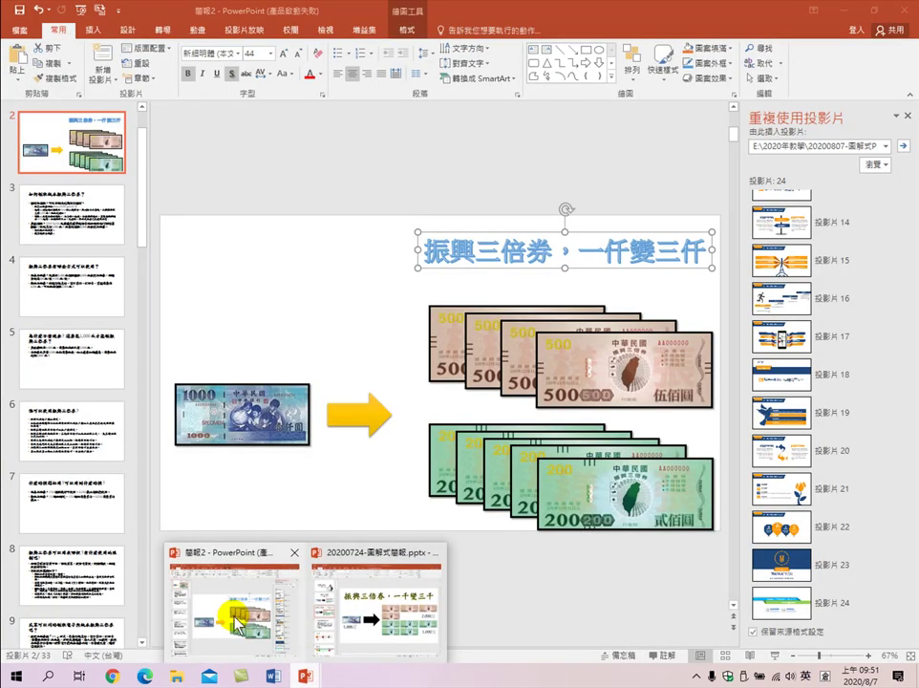
Switch to the 簡報2 presentation and insert 蘇貞昌3-removebg-preview.png from the 20200807-圖解式PPT簡報 folder on slide 2
click(232, 615)
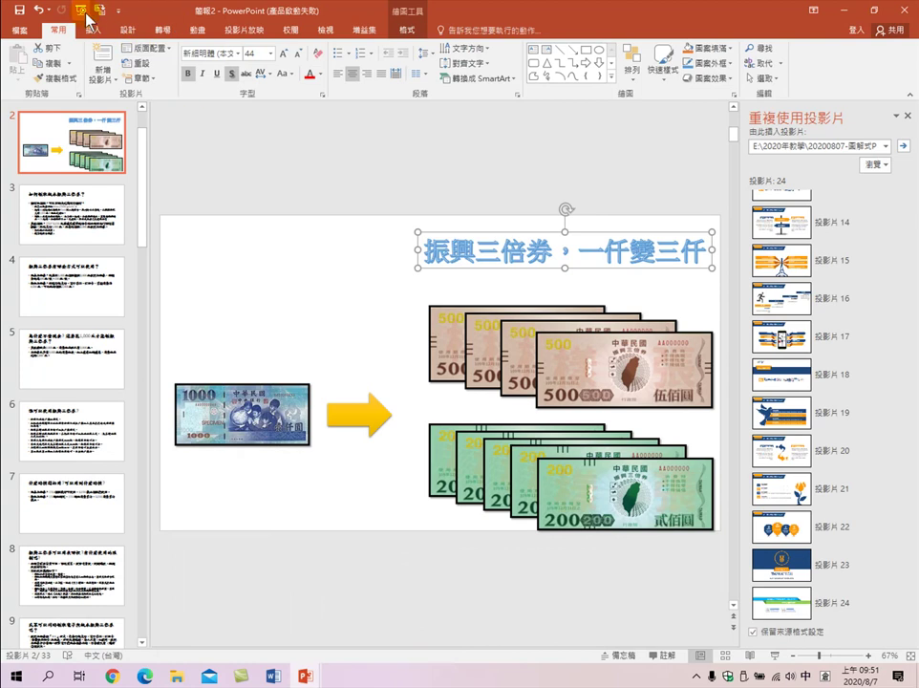
click(236, 238)
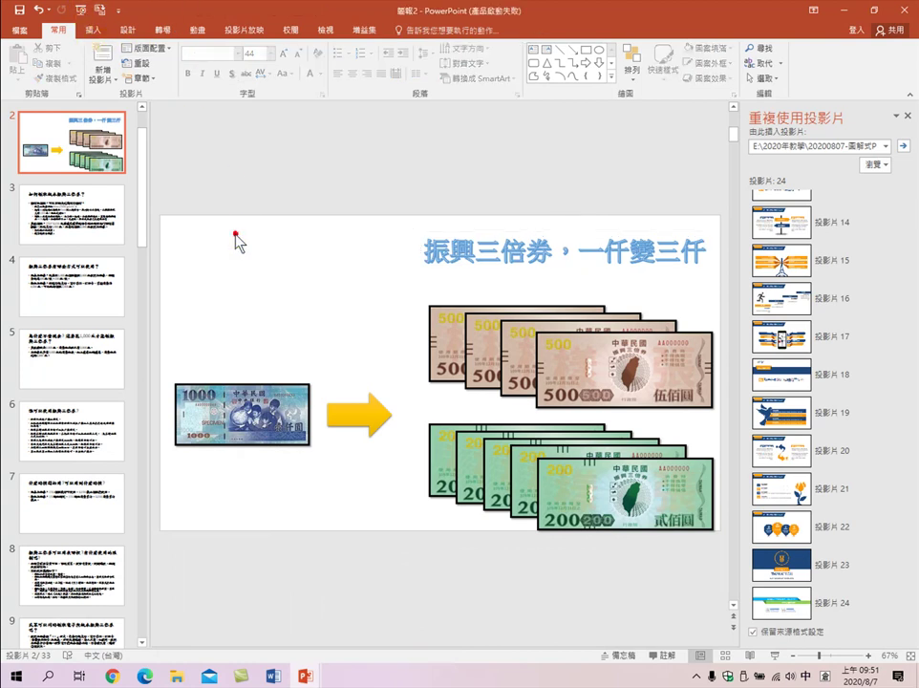
click(96, 32)
click(84, 59)
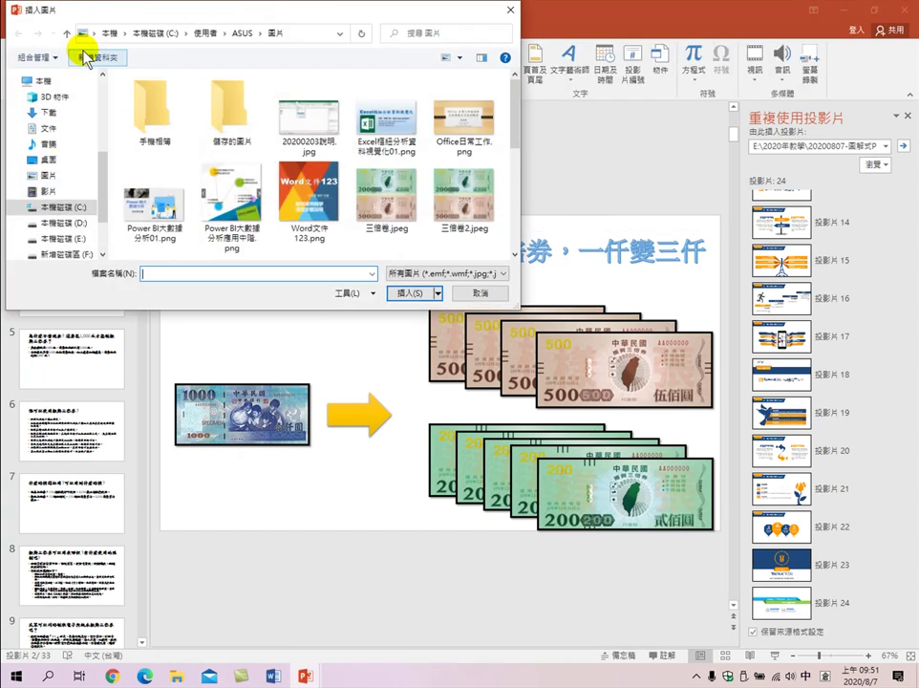
click(72, 238)
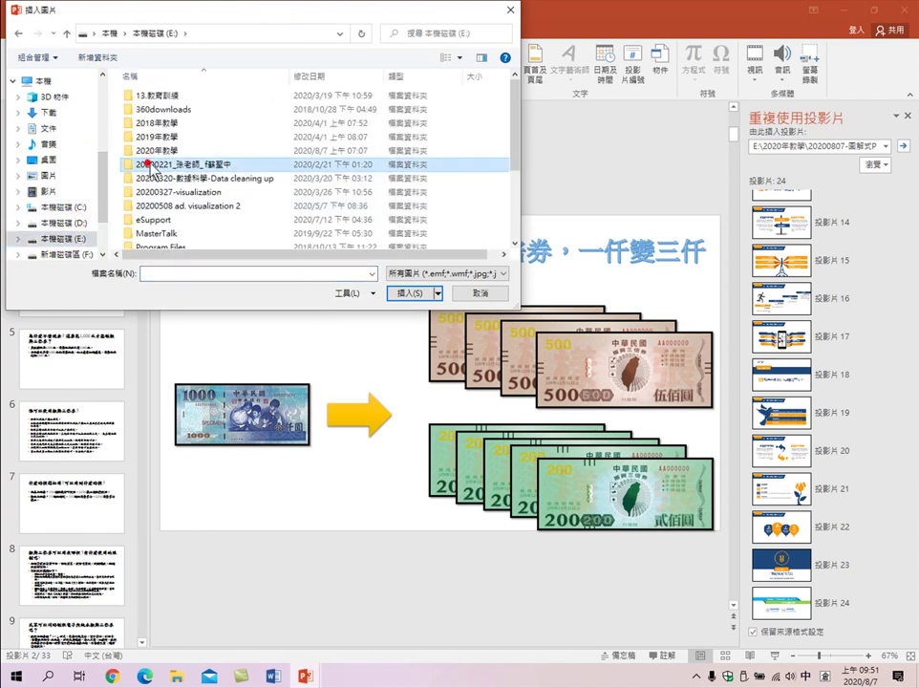
scroll(153, 172, down, 3)
scroll(153, 160, up, 3)
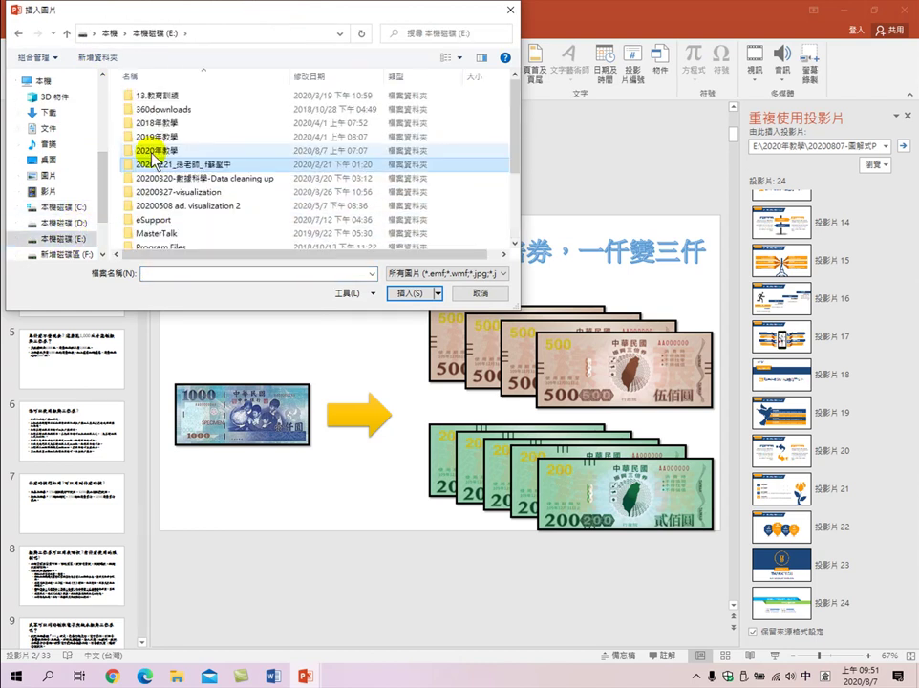
double_click(143, 153)
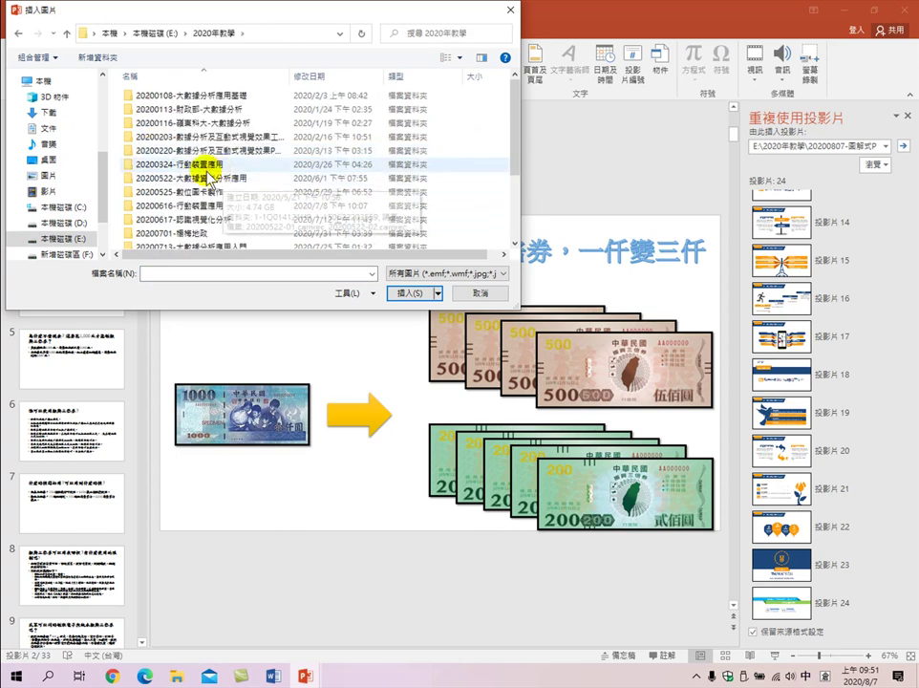
scroll(181, 250, down, 5)
double_click(185, 230)
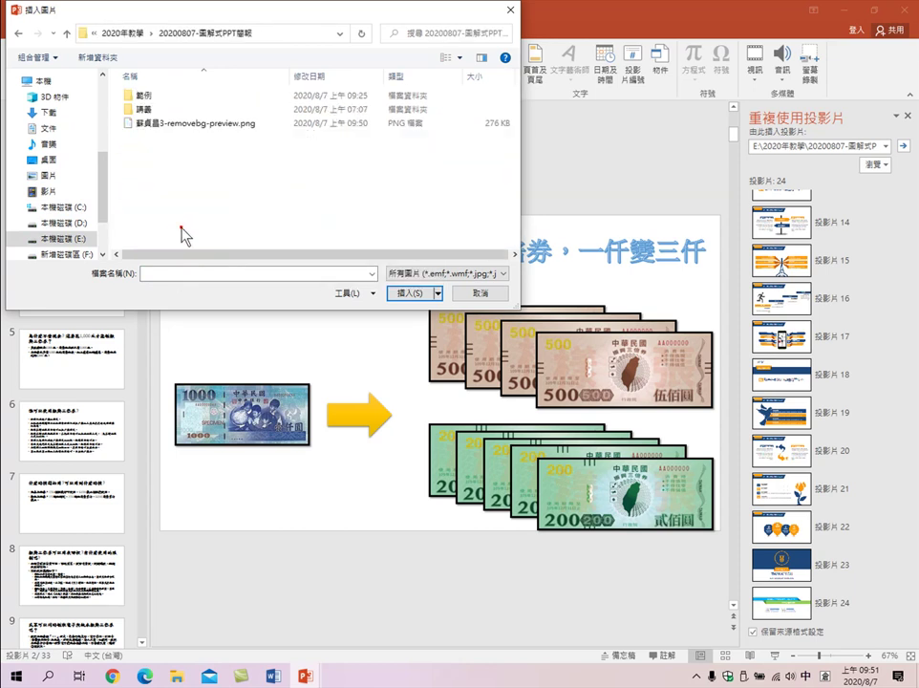
click(170, 124)
click(411, 292)
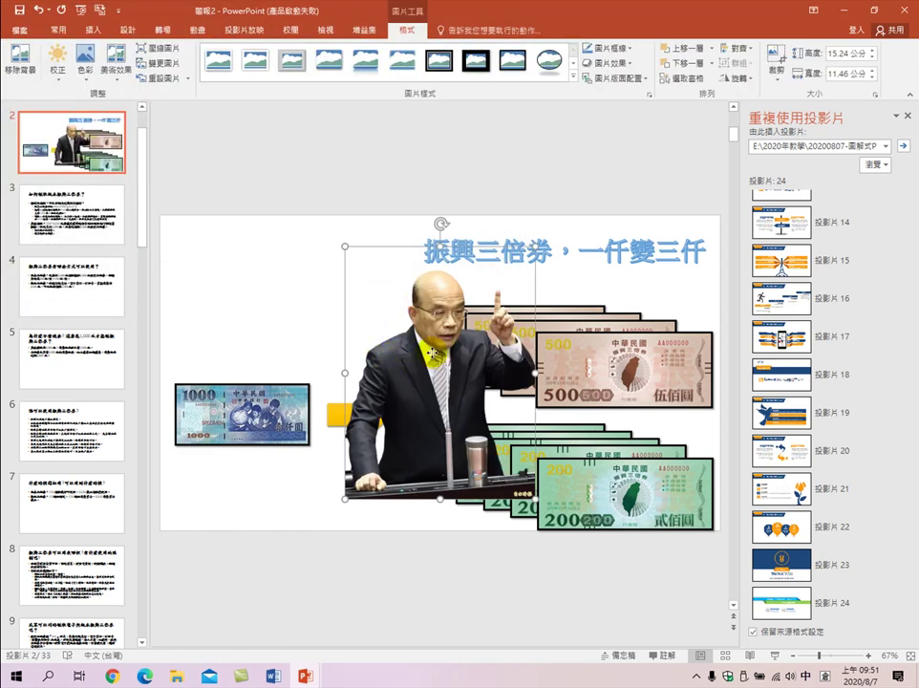
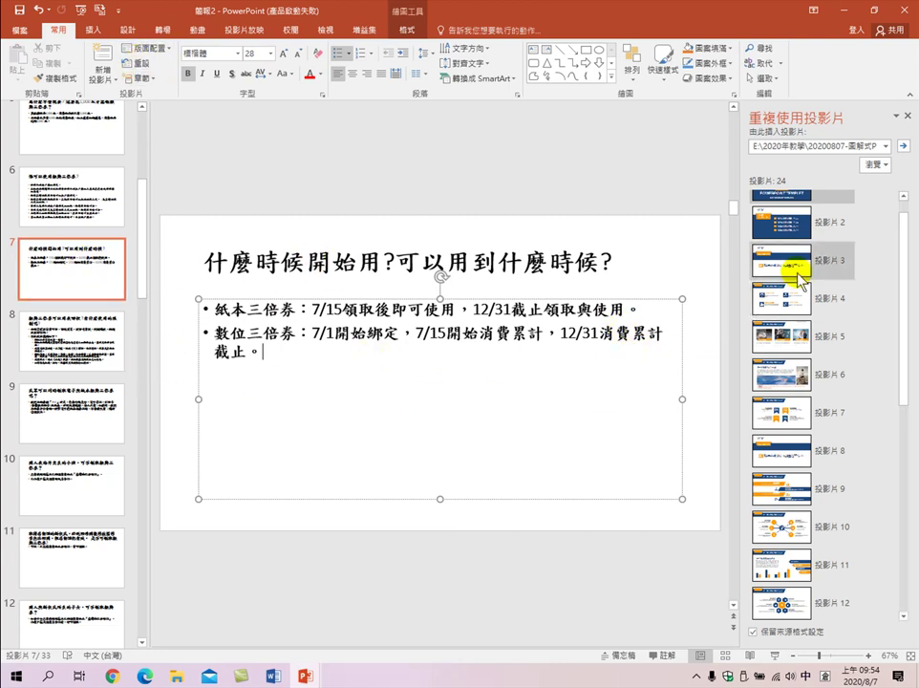
Leave the 簡報2 window and open 實用商務簡報.pptx from the 實用商務簡報 subfolder of the 範例 folder
scroll(798, 277, down, 3)
scroll(799, 287, up, 5)
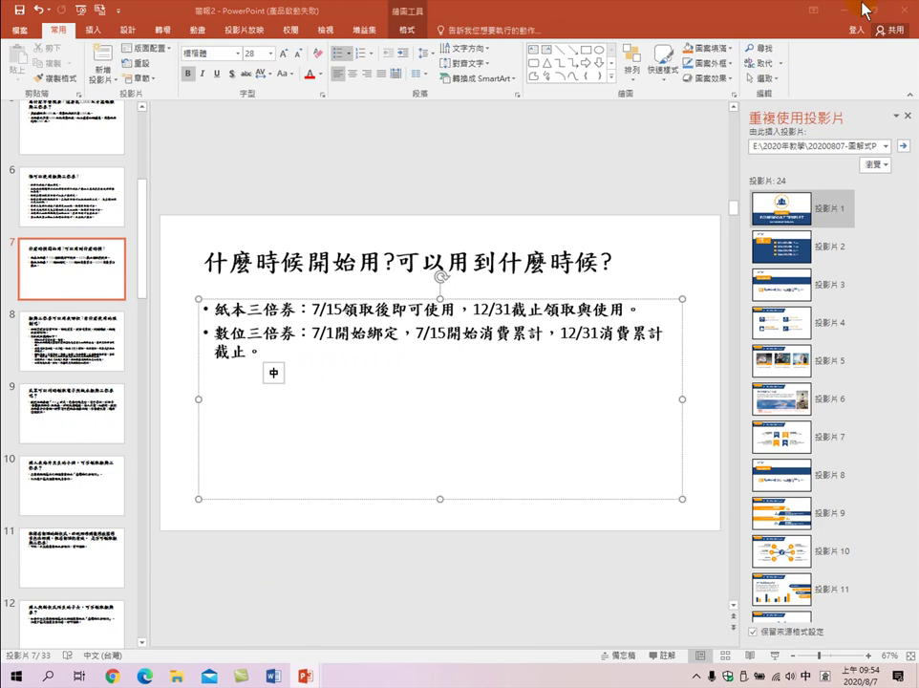
click(839, 9)
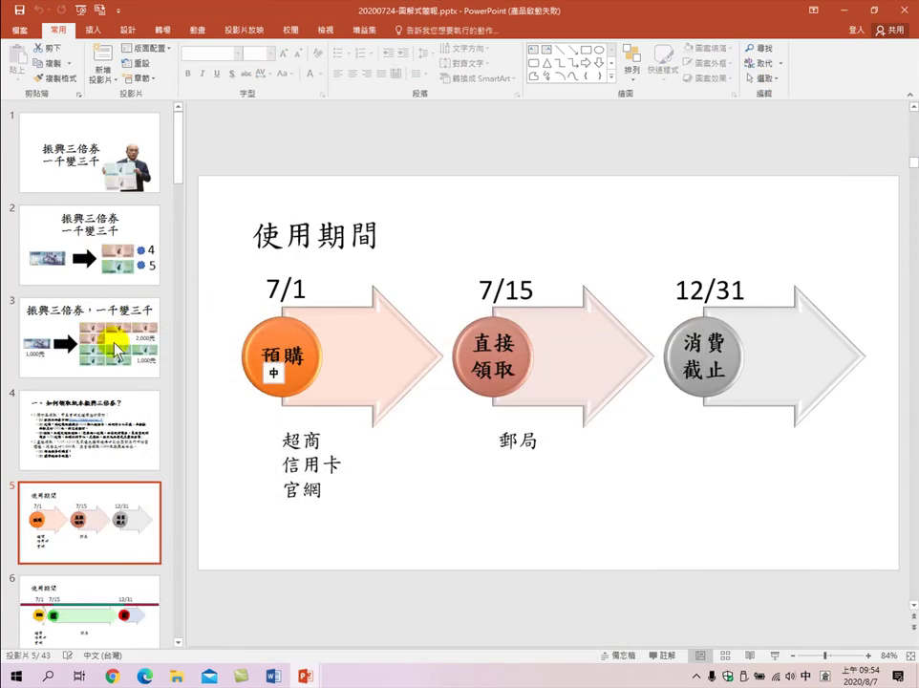
scroll(102, 468, down, 5)
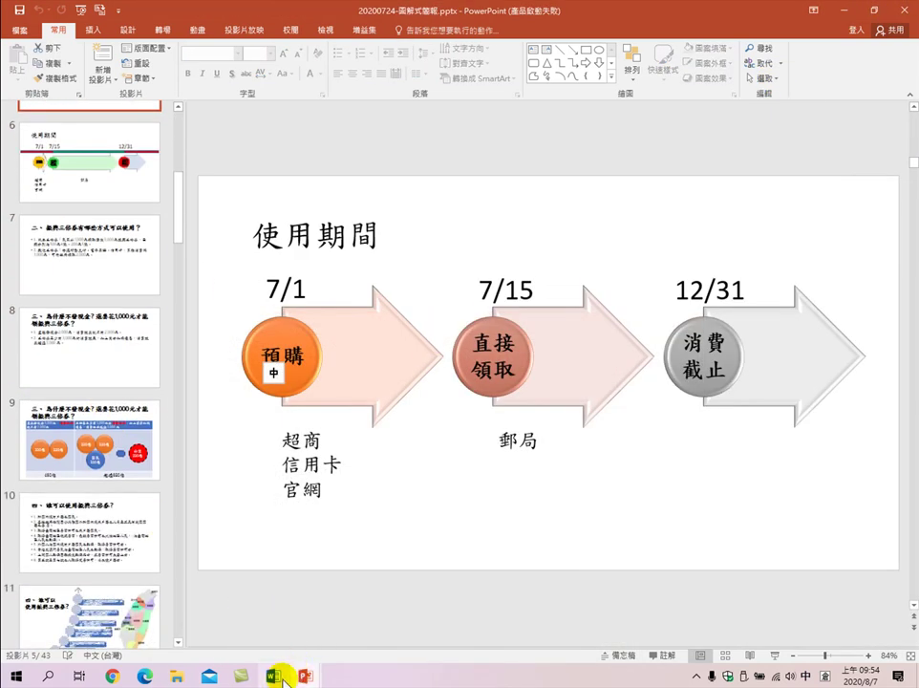
click(177, 676)
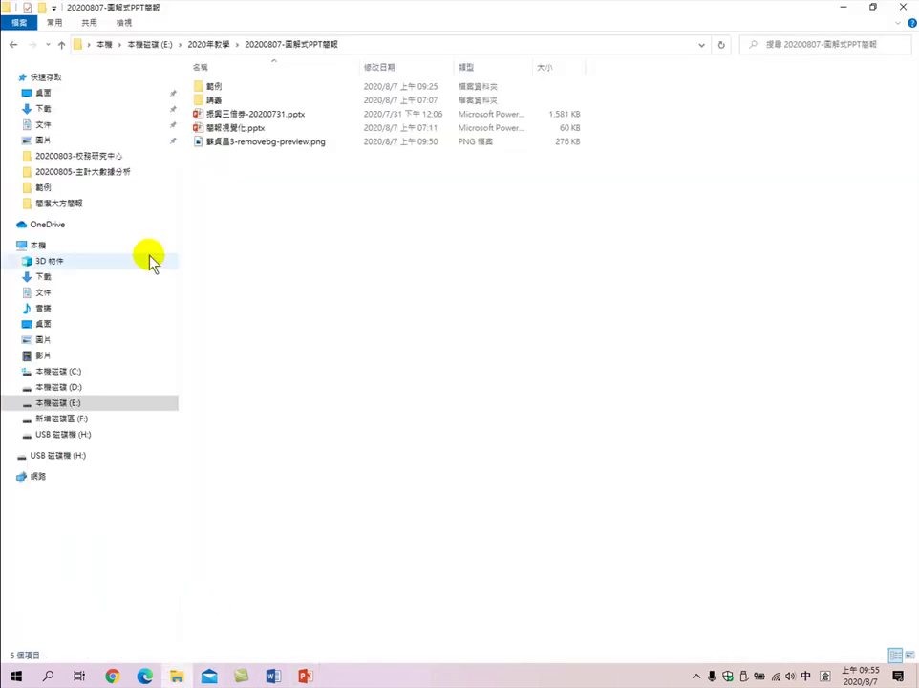
double_click(216, 88)
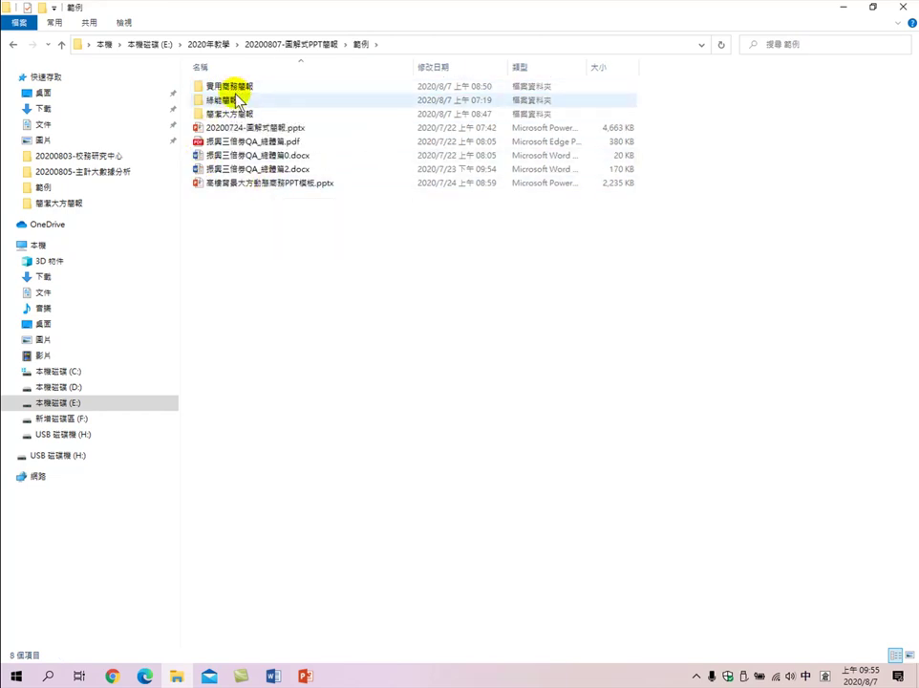
click(229, 99)
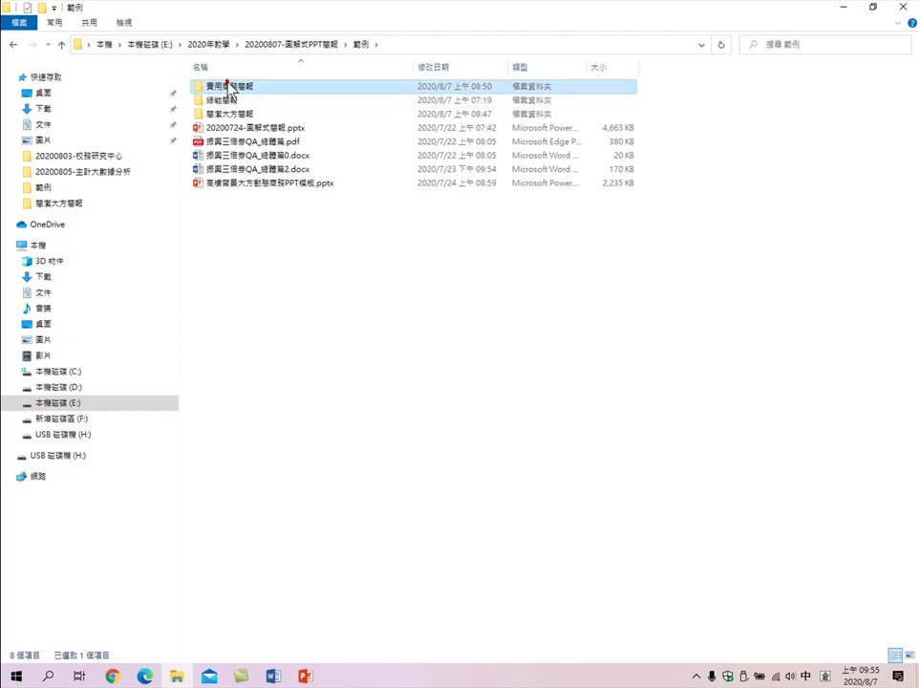
double_click(227, 87)
double_click(231, 87)
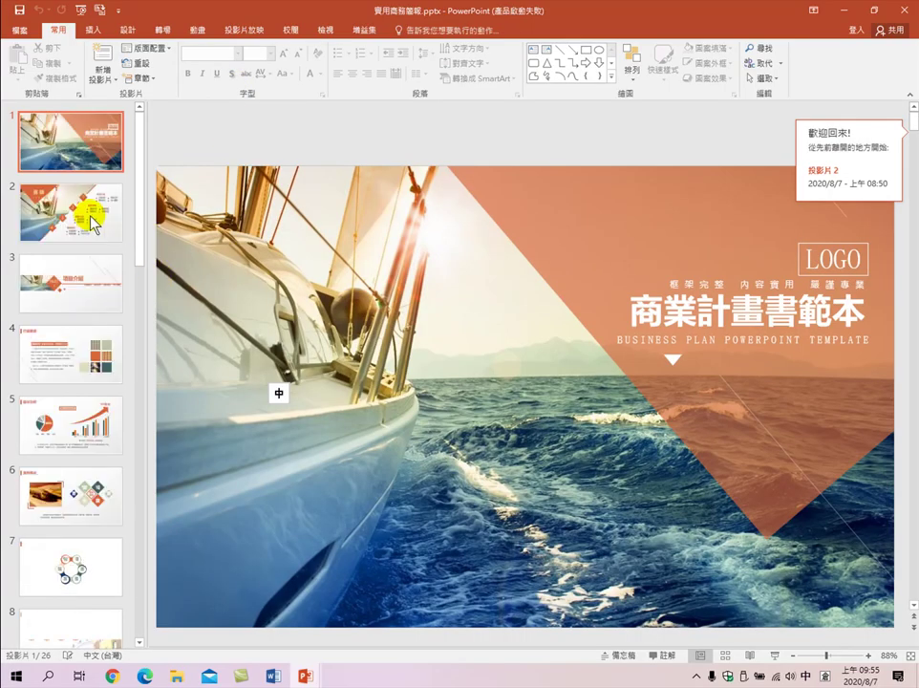
Examine the cover, contents, section and diagram layouts on slides 1 to 7 of the 實用商務簡報 template
click(92, 222)
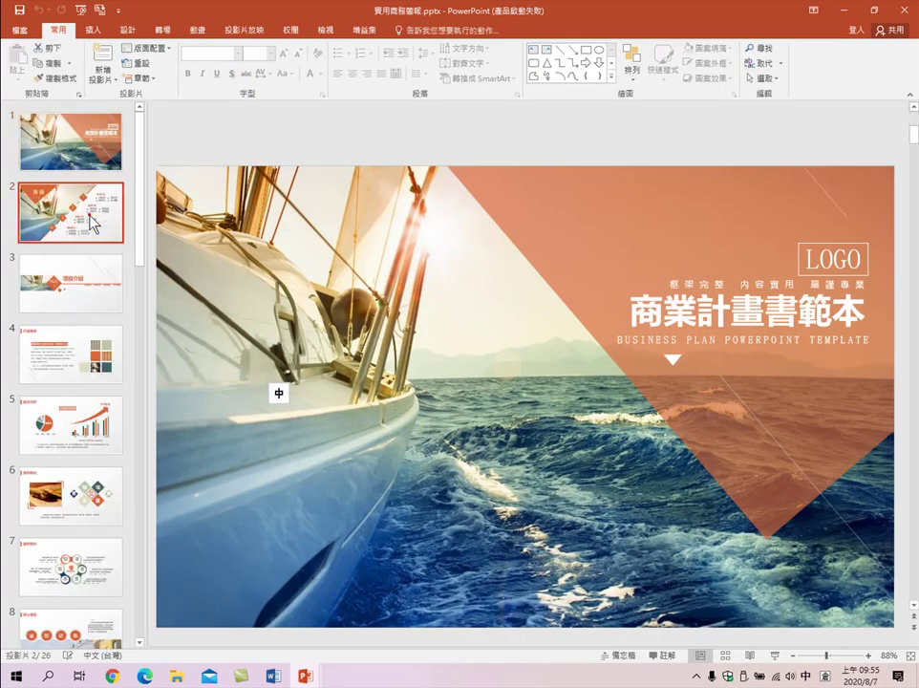
click(72, 301)
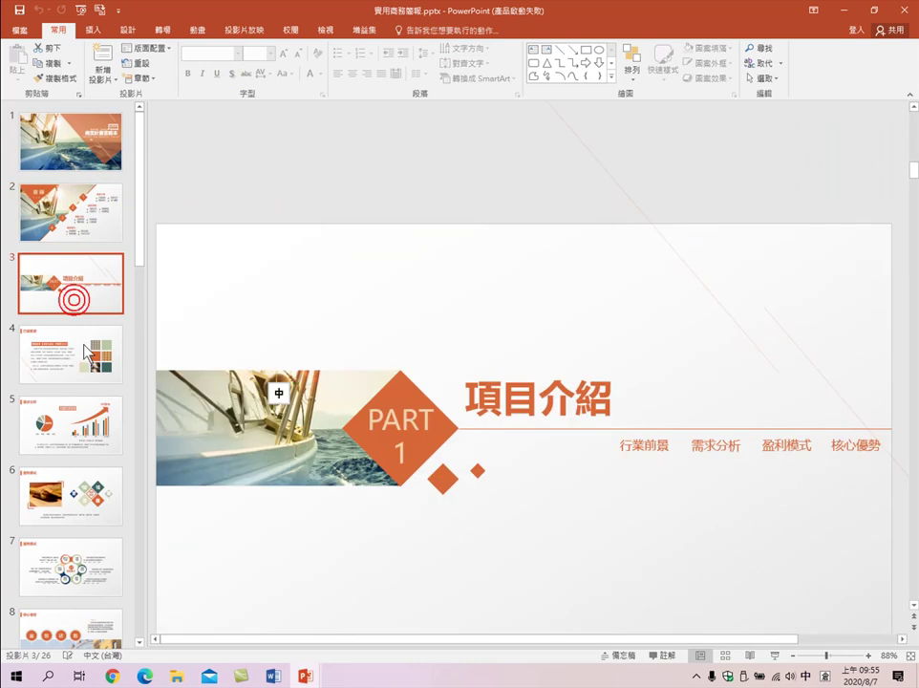
click(77, 163)
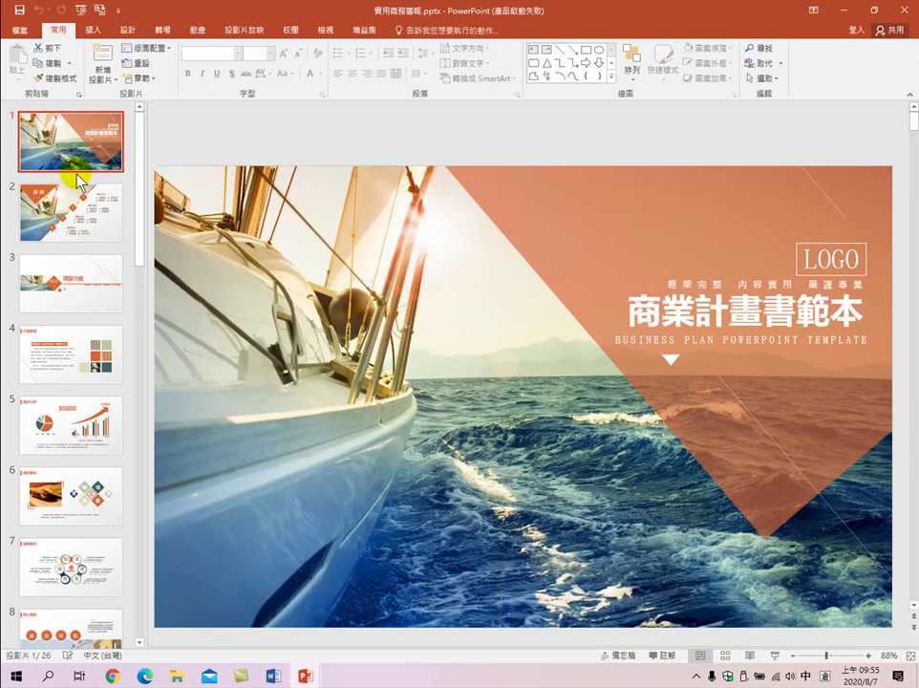
key(Down)
key(Down)
key(Down)
key(Down)
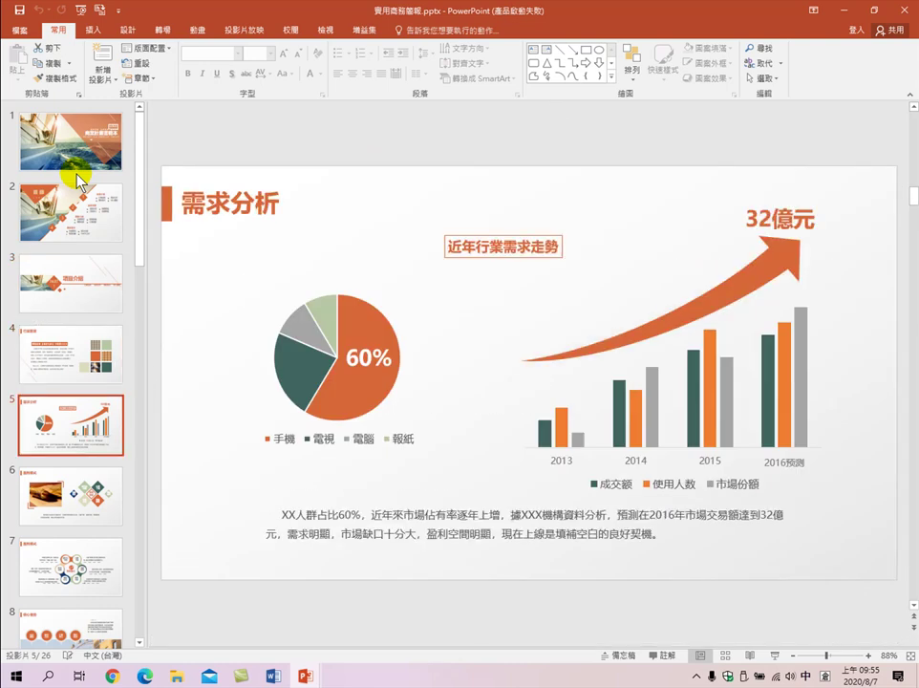
key(Down)
key(Down)
key(Down)
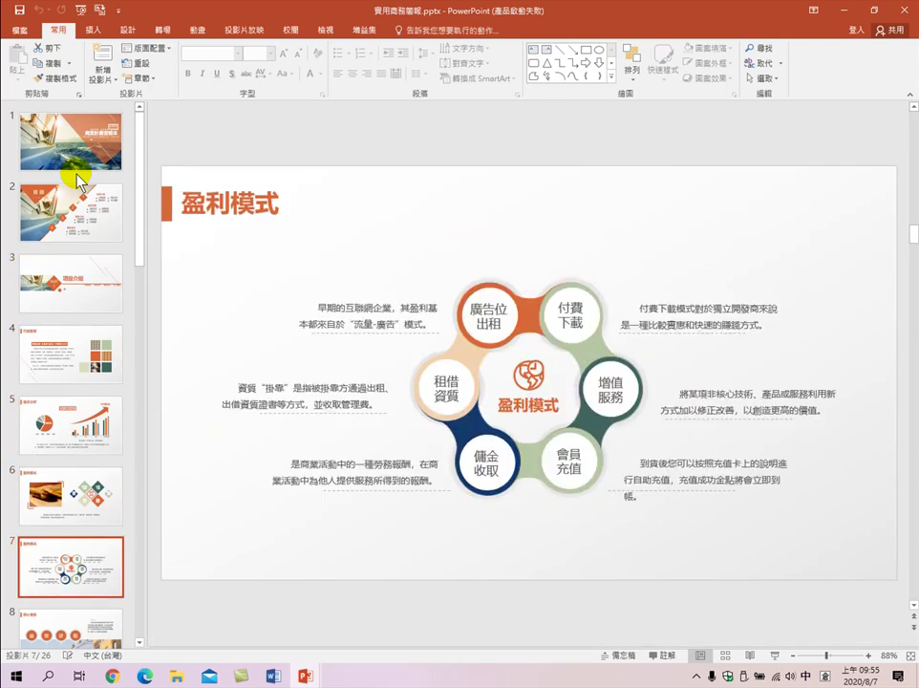
key(Home)
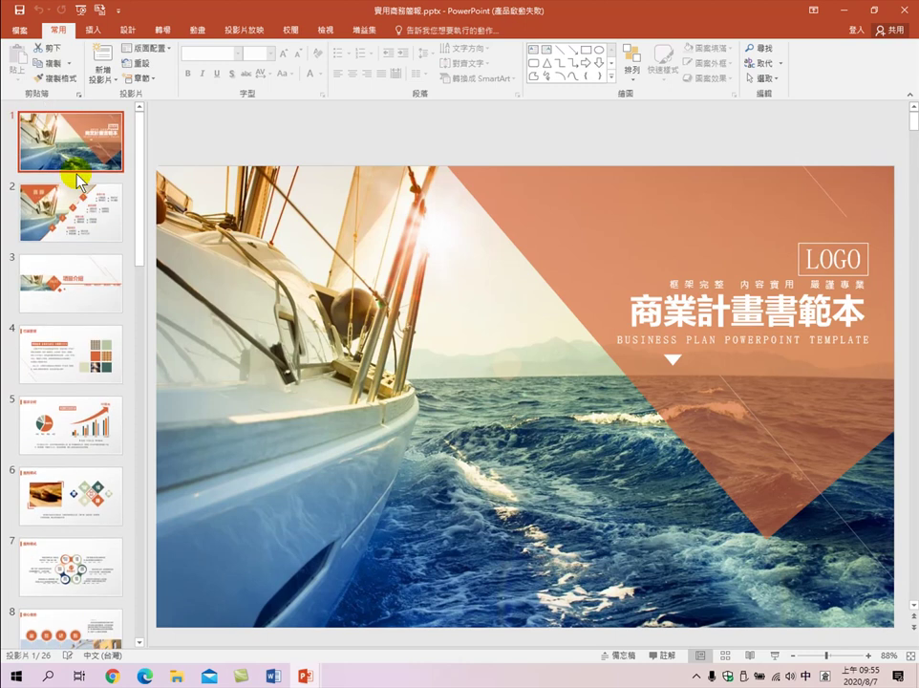
Review the opening slides of the 實用商務簡報 template again, continuing to the 產品運營 section slide and returning to the cover
key(Down)
key(Down)
key(Down)
key(Down)
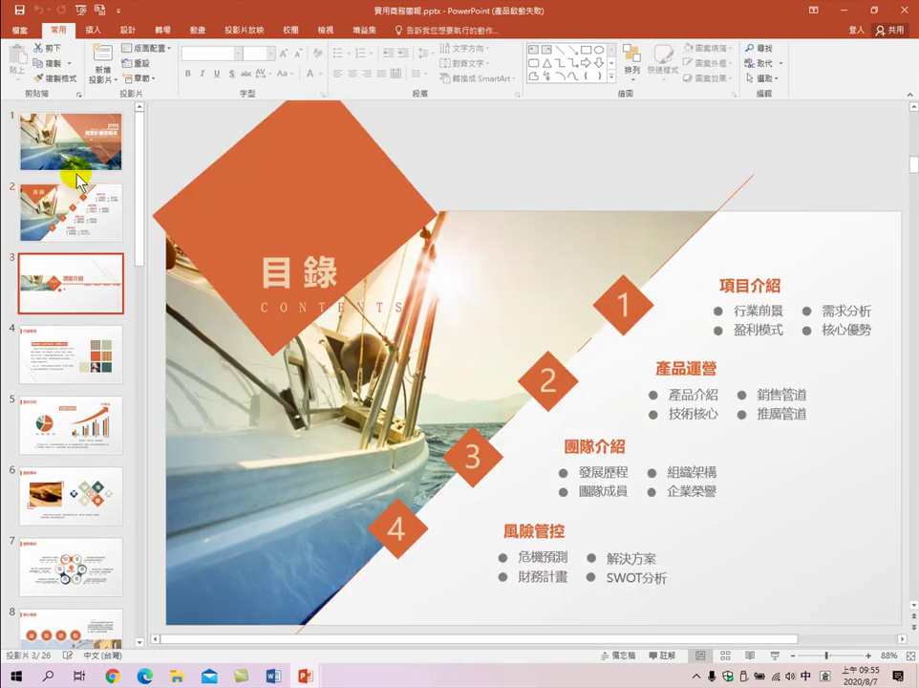
scroll(86, 352, down, 1)
scroll(53, 411, down, 3)
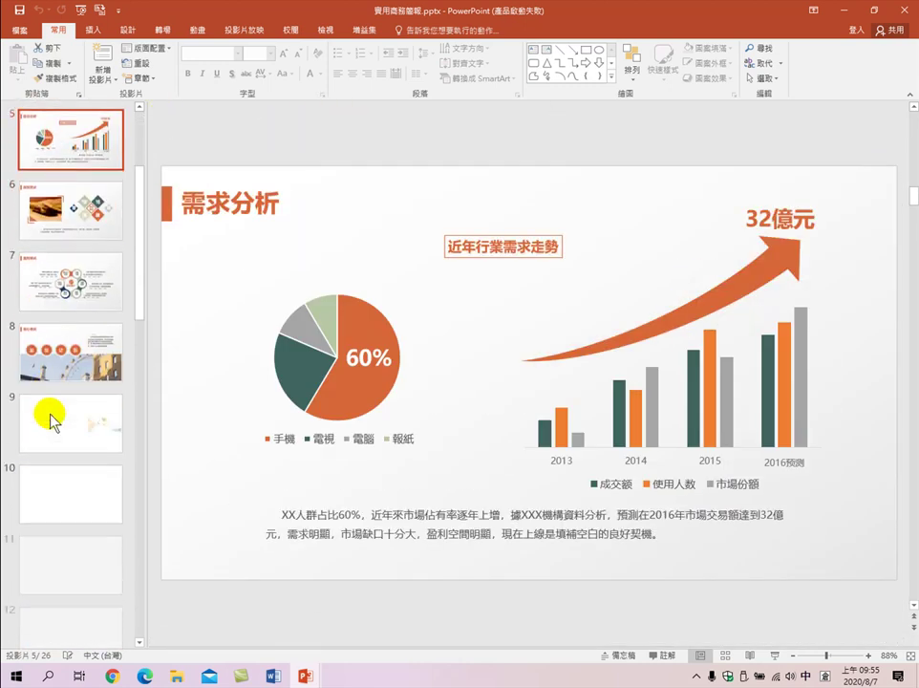
click(59, 391)
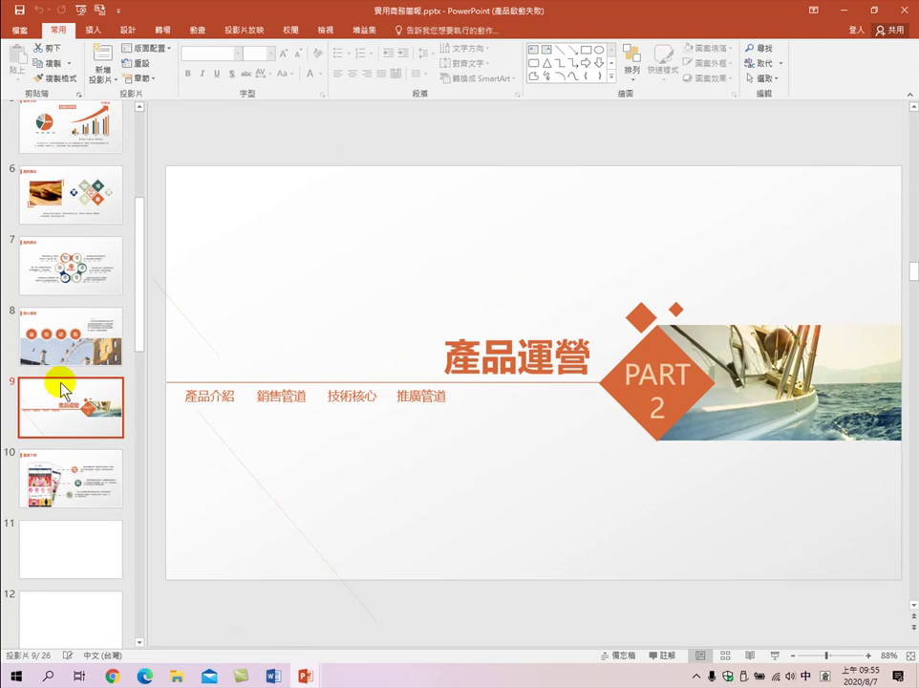
key(Down)
key(Home)
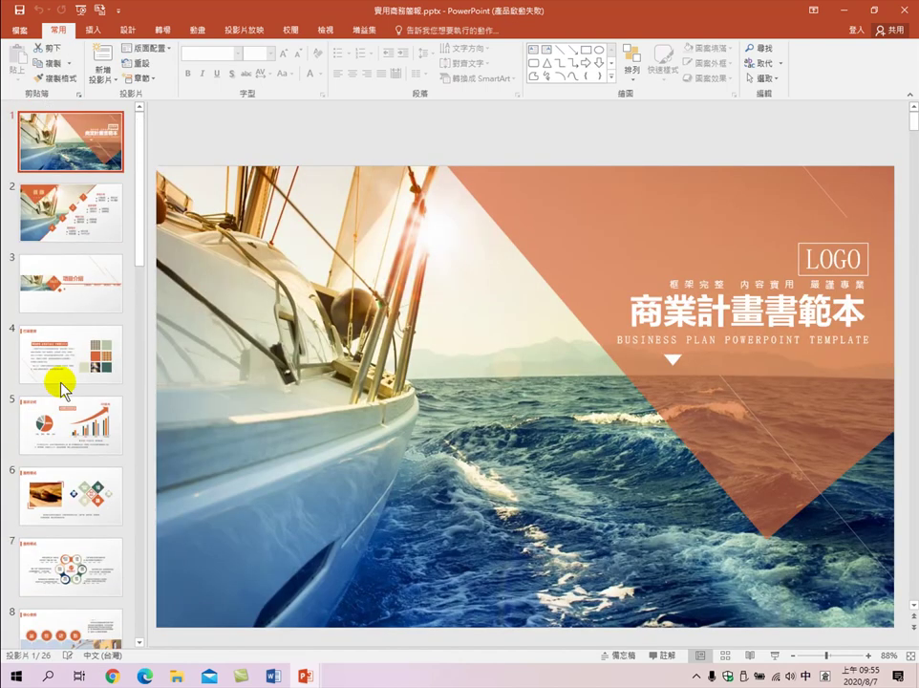
Examine the template layouts from the 產品運營 section on slide 9 to the 組織架構 chart on slide 16
scroll(61, 387, down, 6)
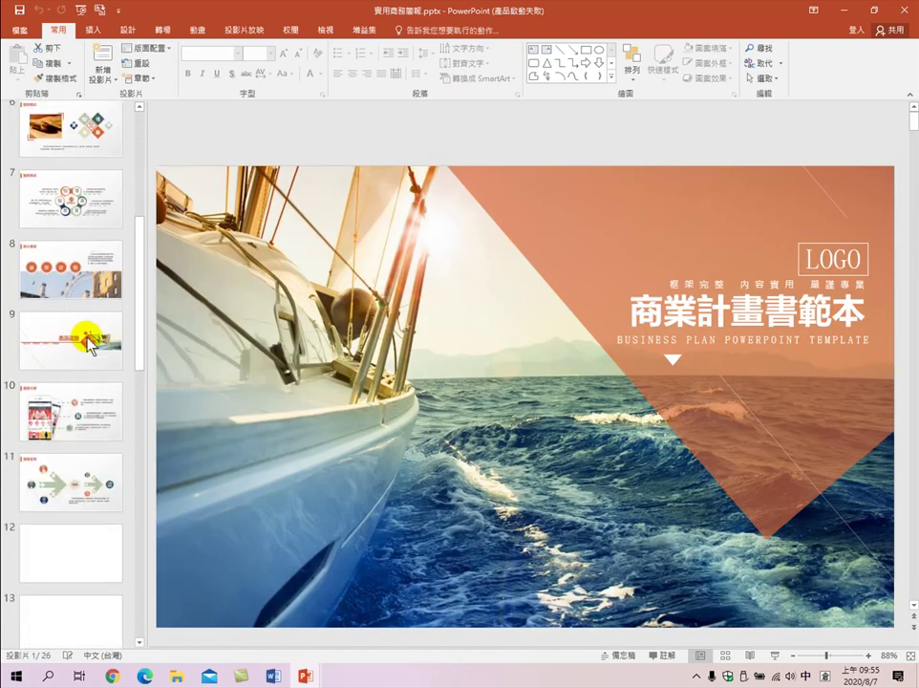
click(82, 342)
click(82, 430)
click(86, 489)
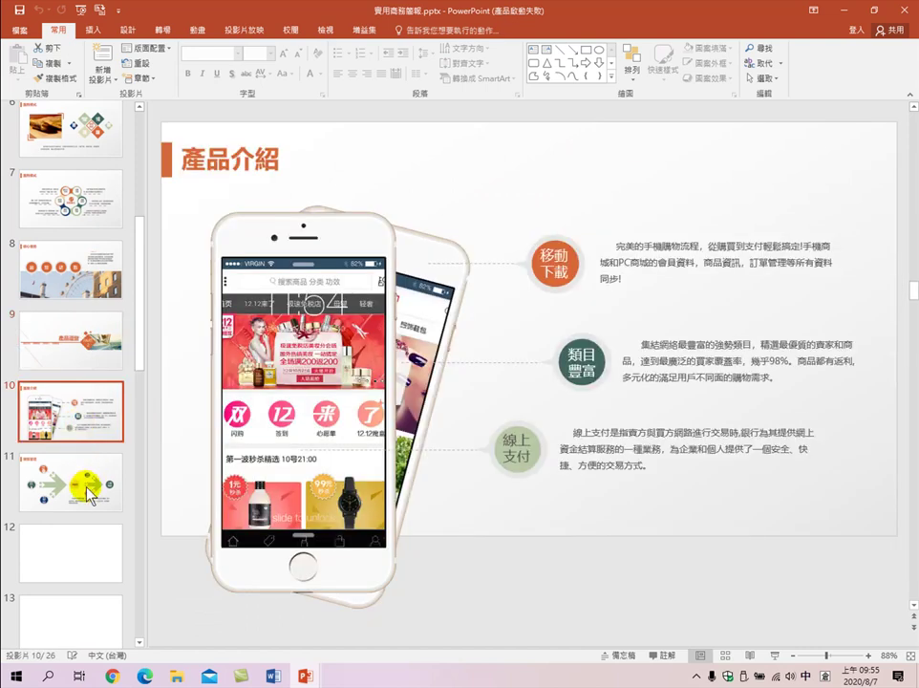
scroll(88, 497, down, 1)
scroll(89, 478, down, 1)
click(77, 411)
click(84, 497)
scroll(88, 503, down, 2)
click(93, 428)
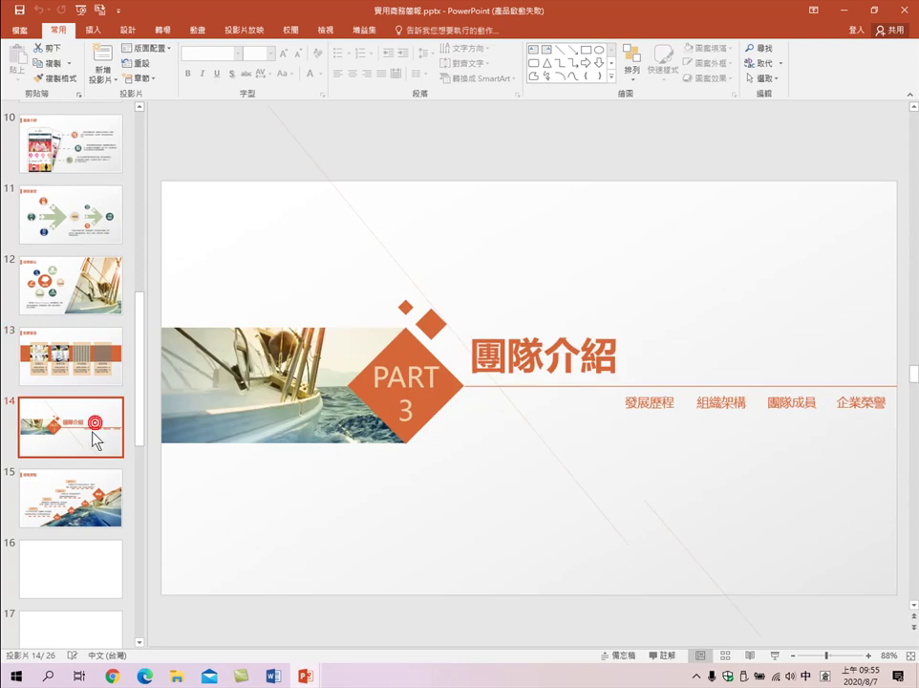
click(88, 501)
click(80, 554)
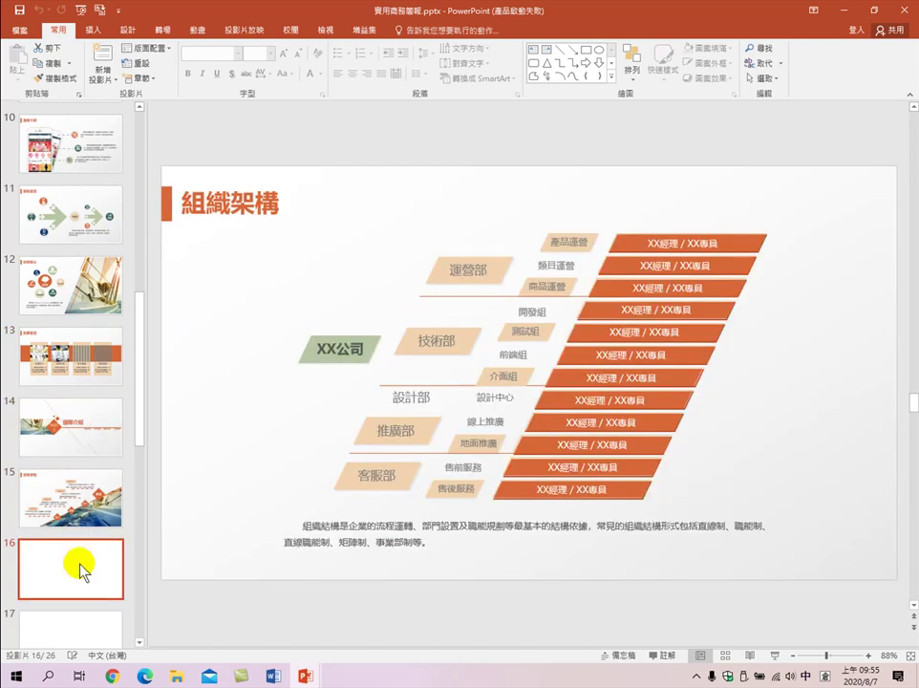
Examine the remaining template layouts from slide 17 through the 解決方案 and SWOT分析 diagrams to the 謝謝聆聽 closing slide
scroll(79, 544, down, 2)
scroll(72, 535, down, 3)
click(69, 344)
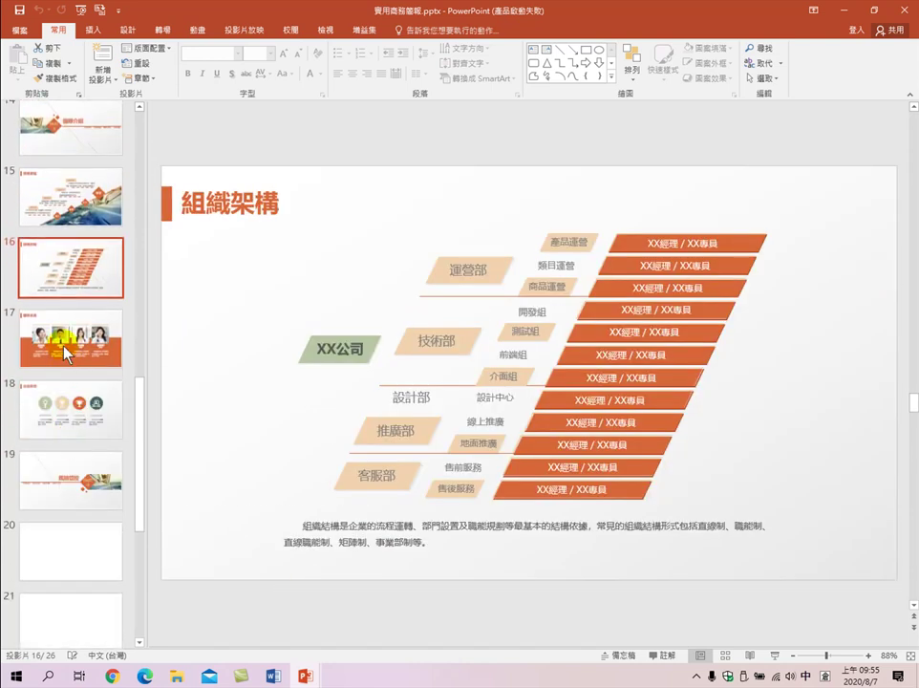
click(70, 417)
click(67, 481)
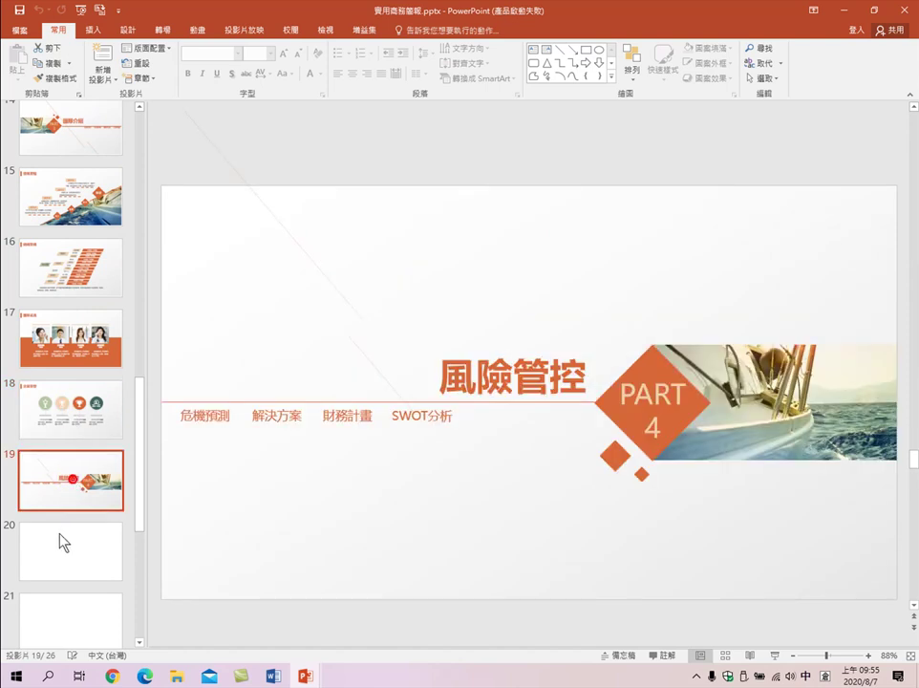
scroll(64, 542, down, 3)
click(60, 387)
click(65, 452)
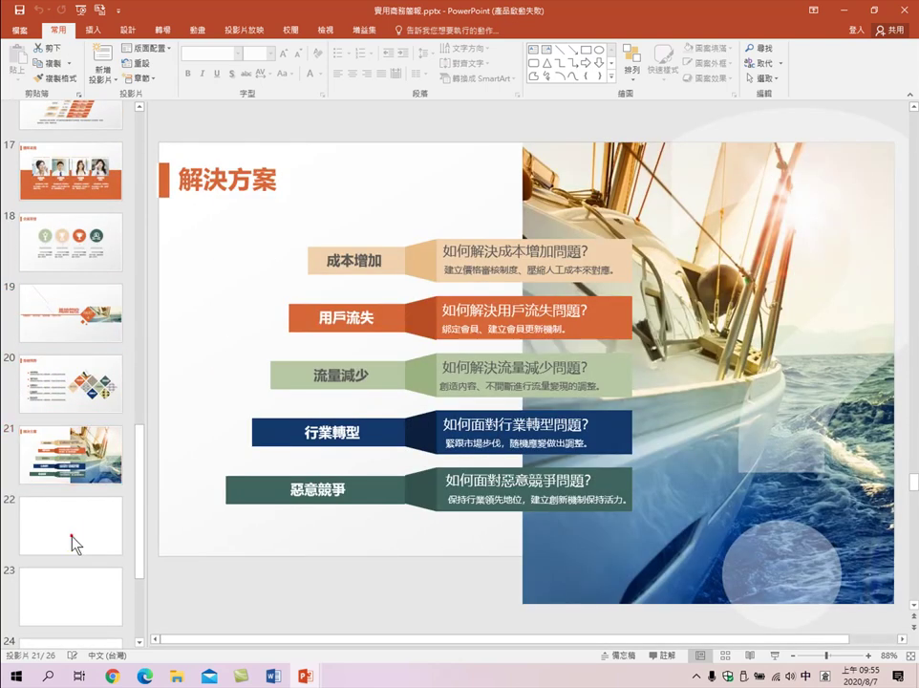
click(73, 541)
scroll(76, 535, down, 1)
click(76, 511)
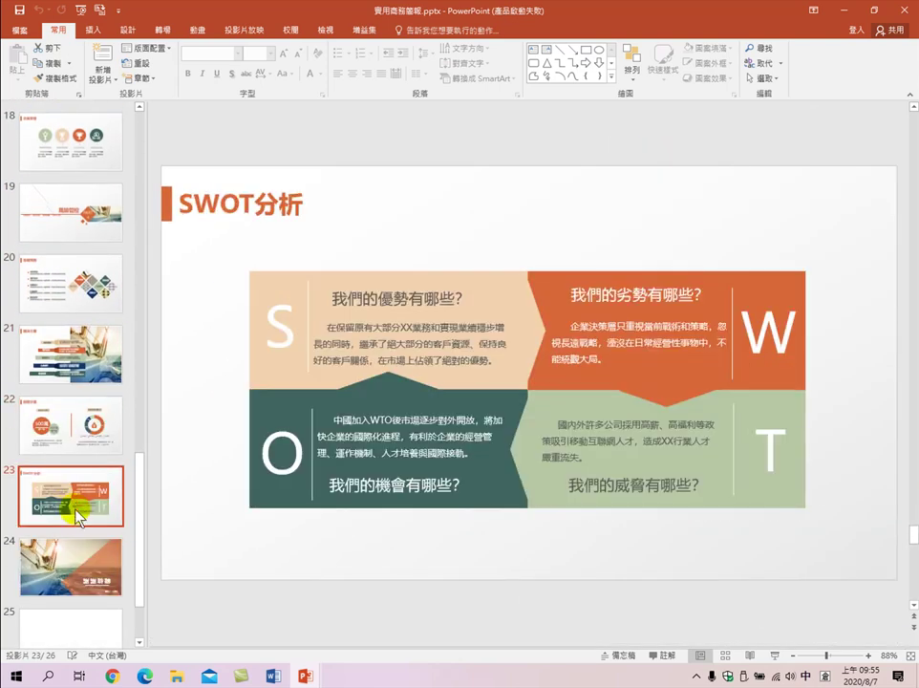
scroll(74, 579, down, 2)
click(78, 533)
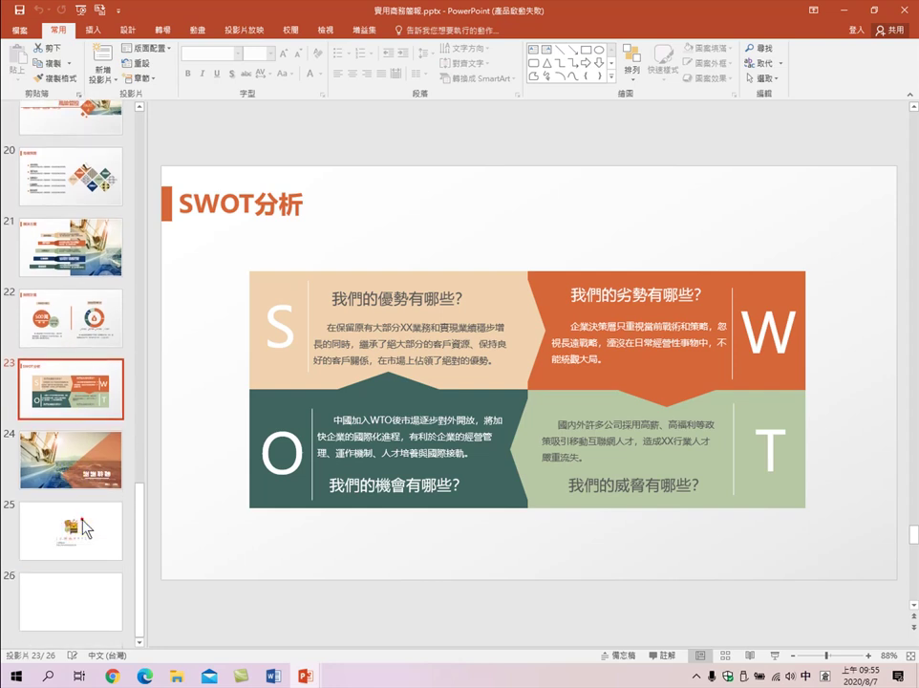
click(81, 475)
scroll(53, 323, up, 2)
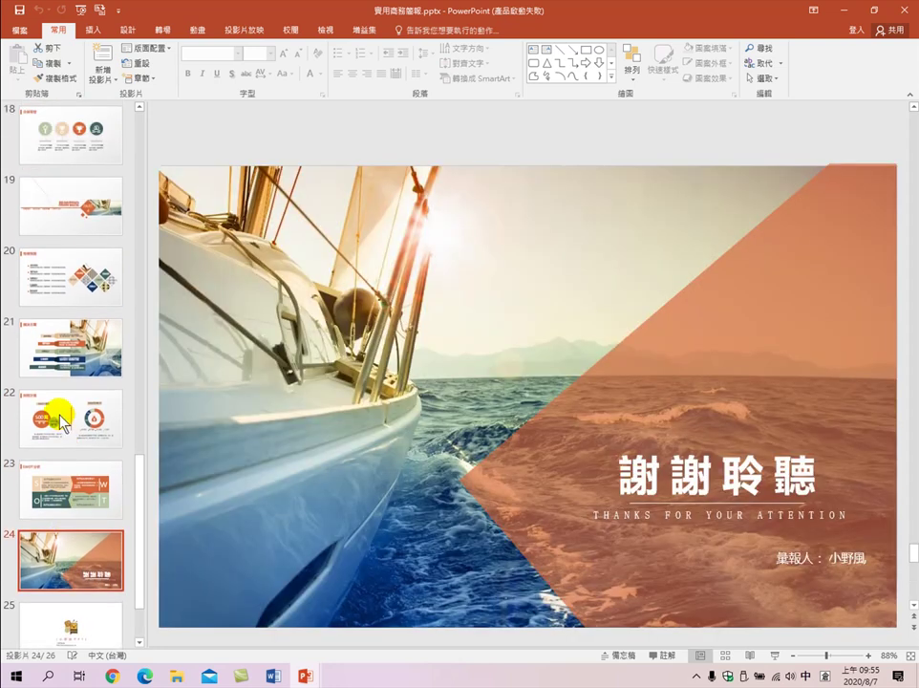
Switch to File Explorer and open 簡潔大方簡報模版.pptx from the 簡潔大方簡報 subfolder of the 範例 folder
click(176, 676)
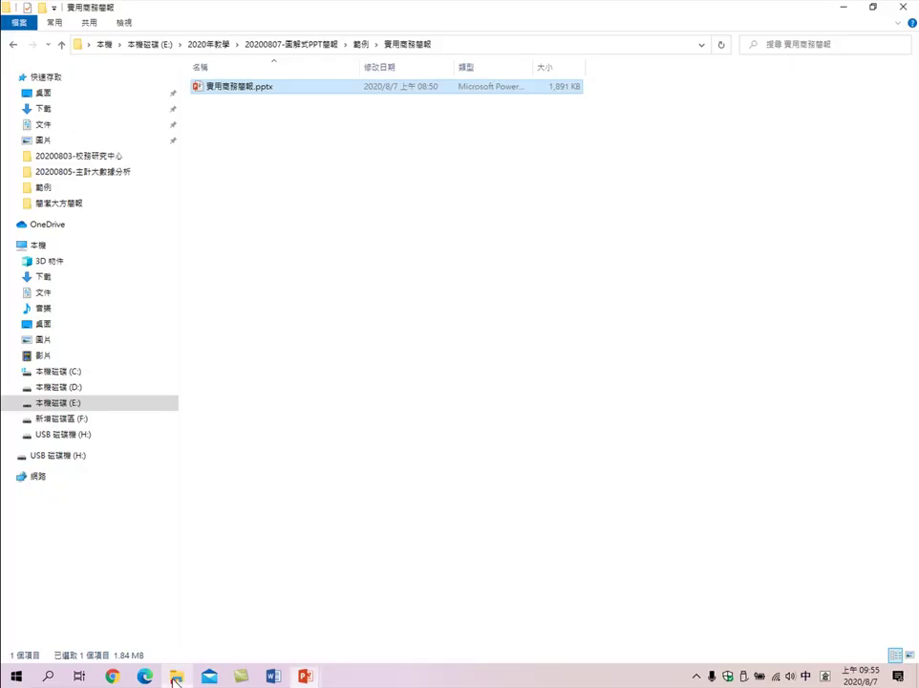
click(13, 45)
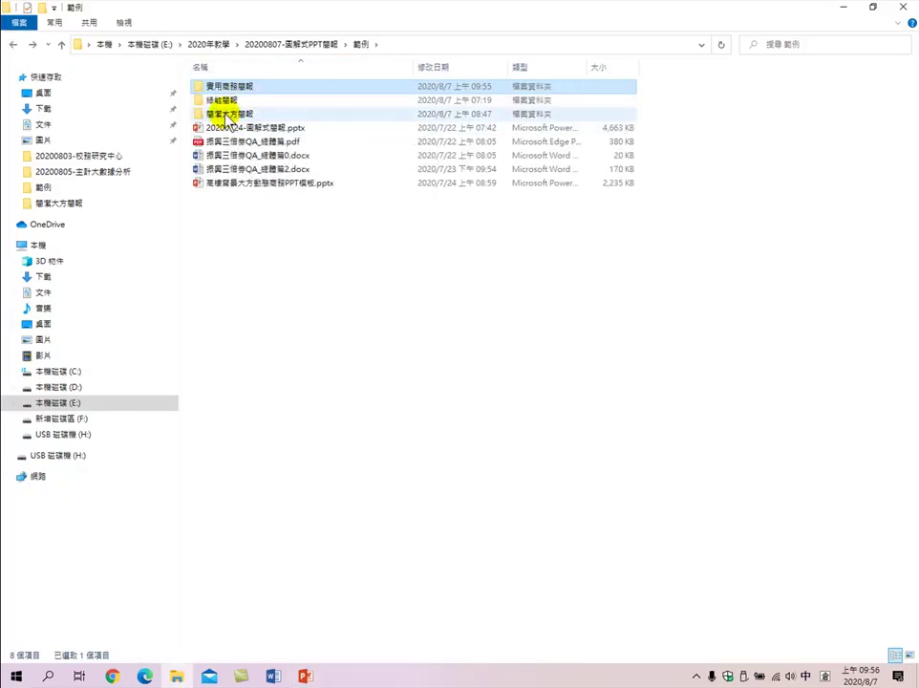
double_click(226, 115)
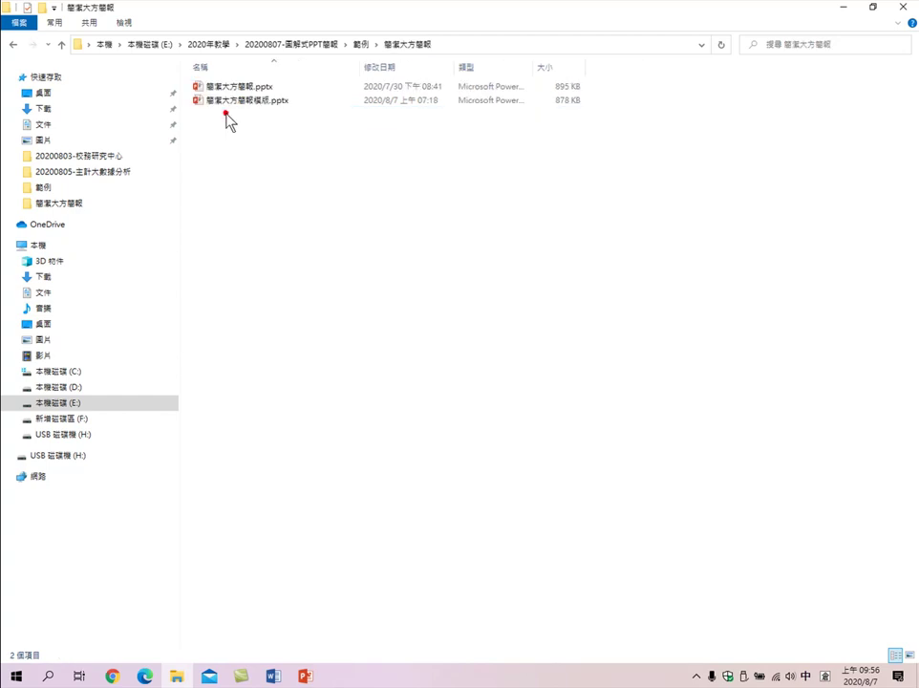
double_click(236, 100)
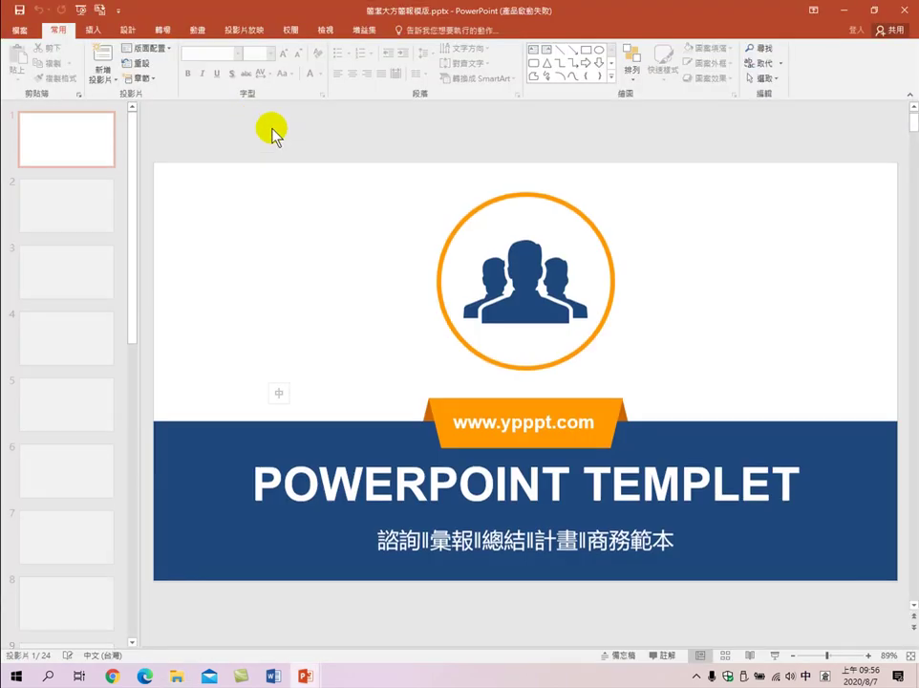
Examine the icon, picture, section and diagram layouts on slides 4 to 10 of the 簡潔大方簡報模版 template
scroll(61, 246, down, 3)
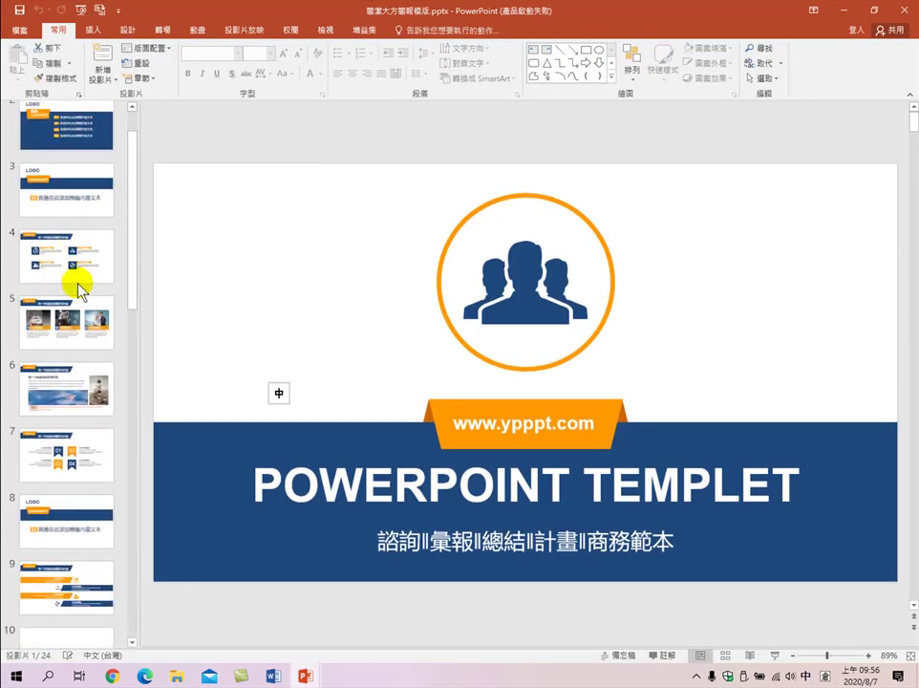
click(75, 272)
scroll(82, 307, down, 3)
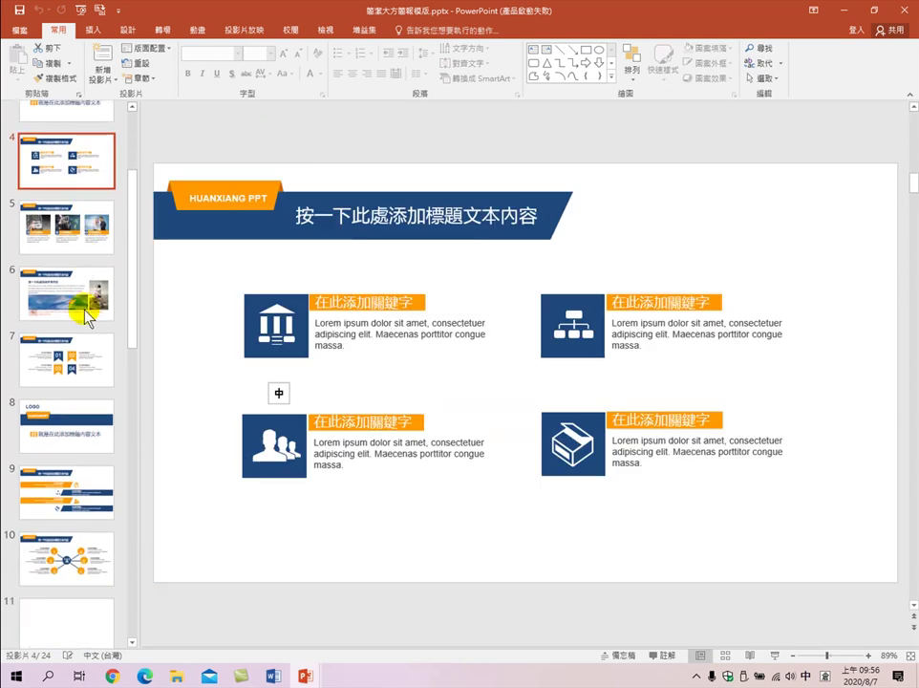
scroll(85, 287, down, 3)
click(76, 144)
click(67, 206)
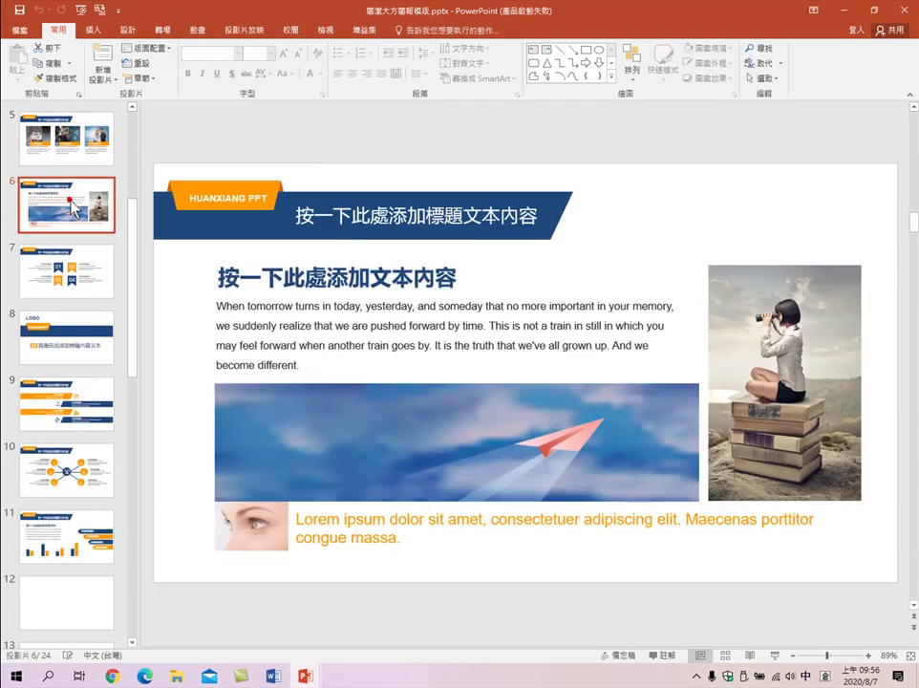
click(72, 277)
click(67, 335)
scroll(72, 363, down, 3)
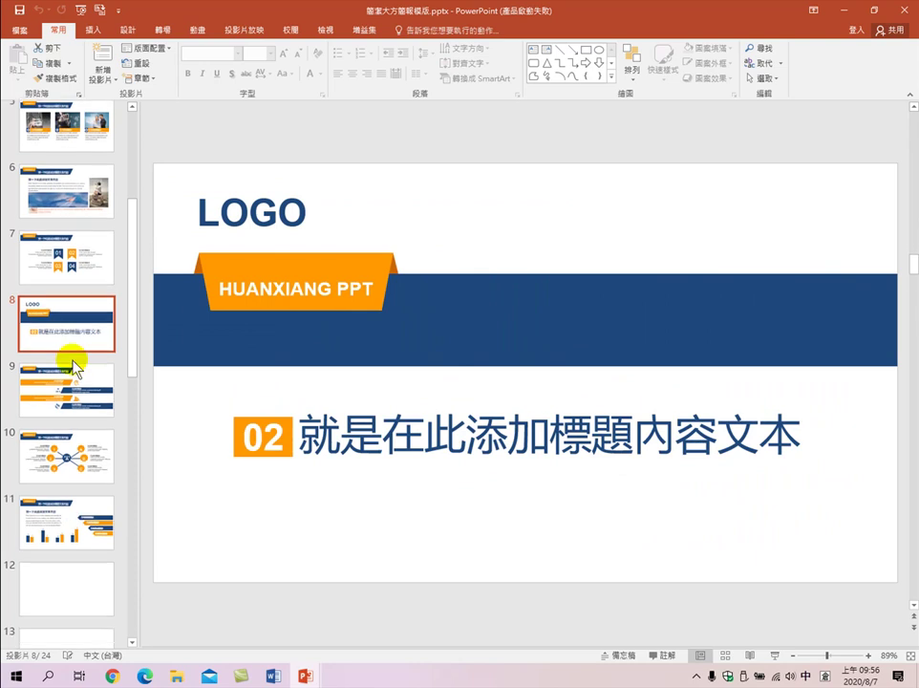
click(66, 315)
click(81, 383)
scroll(71, 380, down, 4)
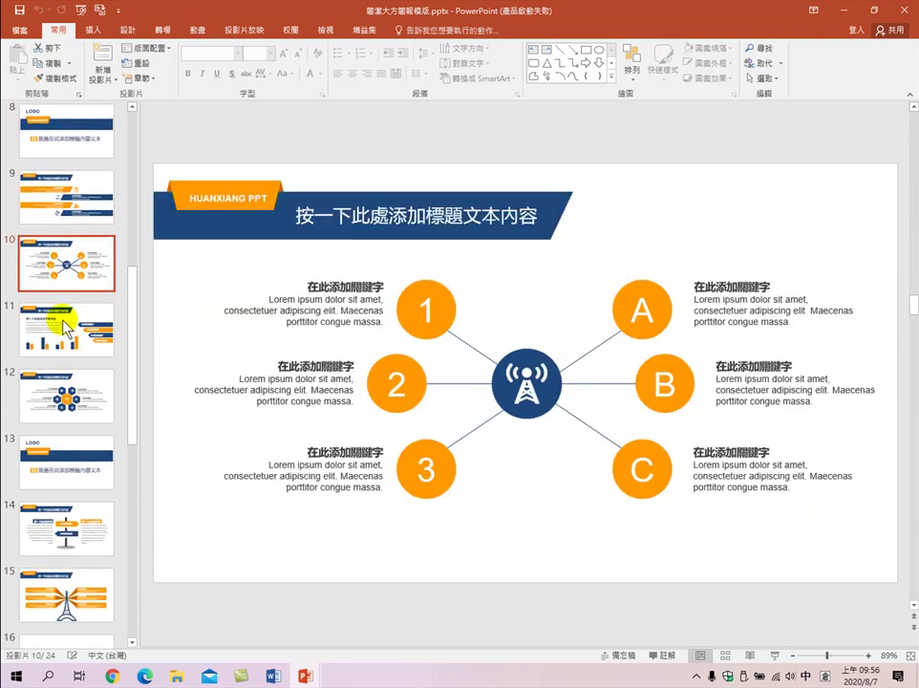
Examine the chart, arrow and diagram layouts from slide 11 to the four-pin diagram on slide 22
click(69, 325)
scroll(81, 382, down, 3)
scroll(72, 392, down, 3)
click(74, 358)
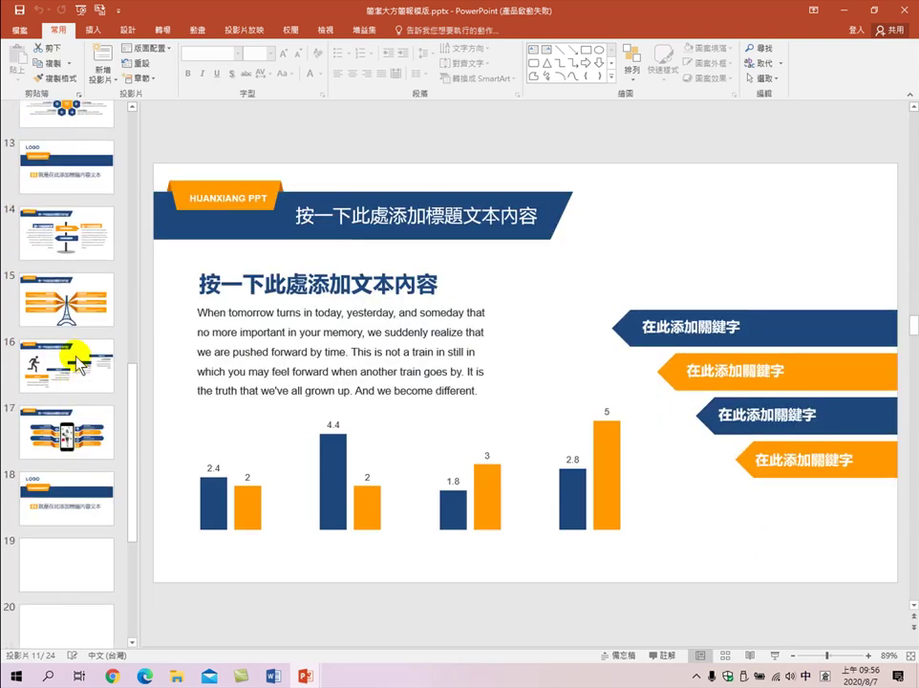
click(76, 449)
click(82, 515)
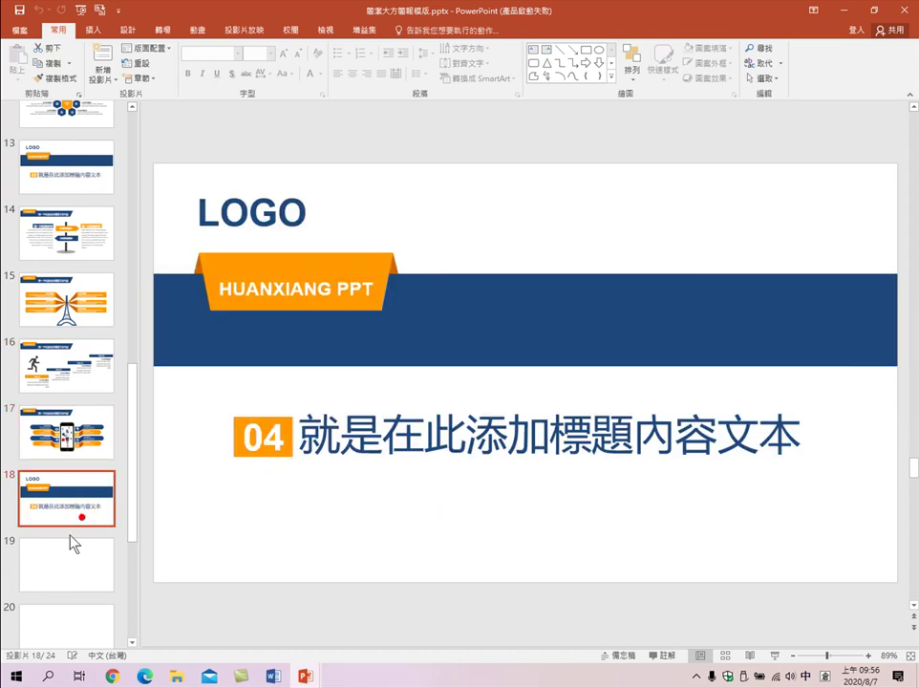
scroll(72, 497, down, 2)
click(81, 468)
scroll(72, 532, down, 2)
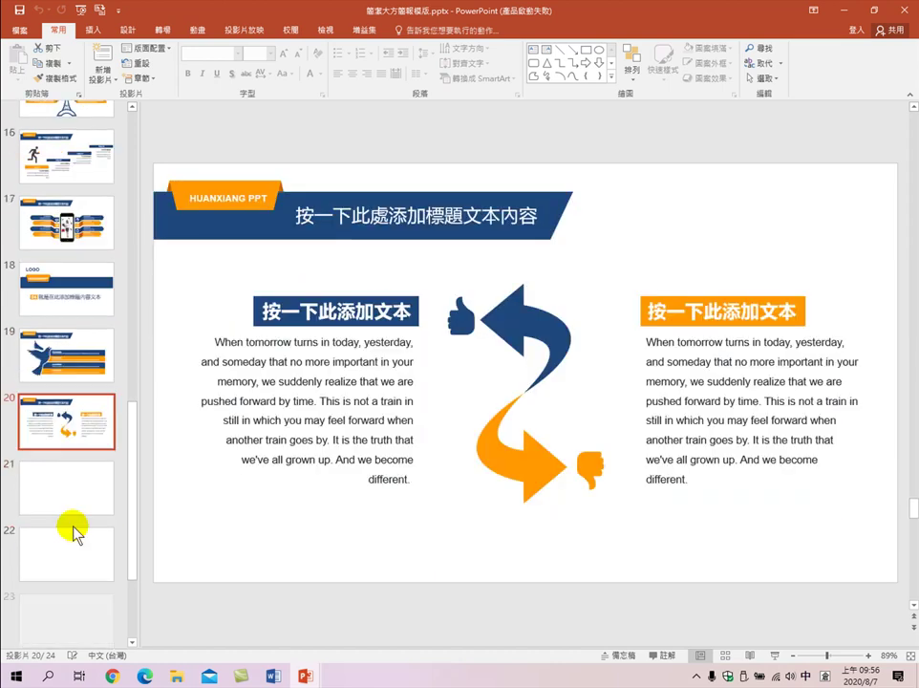
click(72, 535)
scroll(71, 531, down, 1)
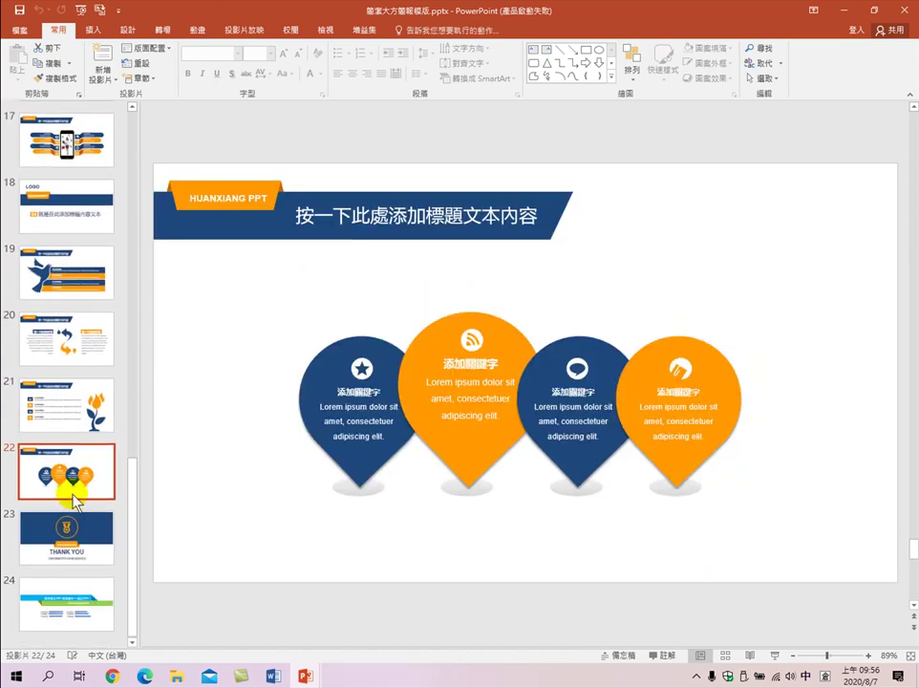
click(65, 403)
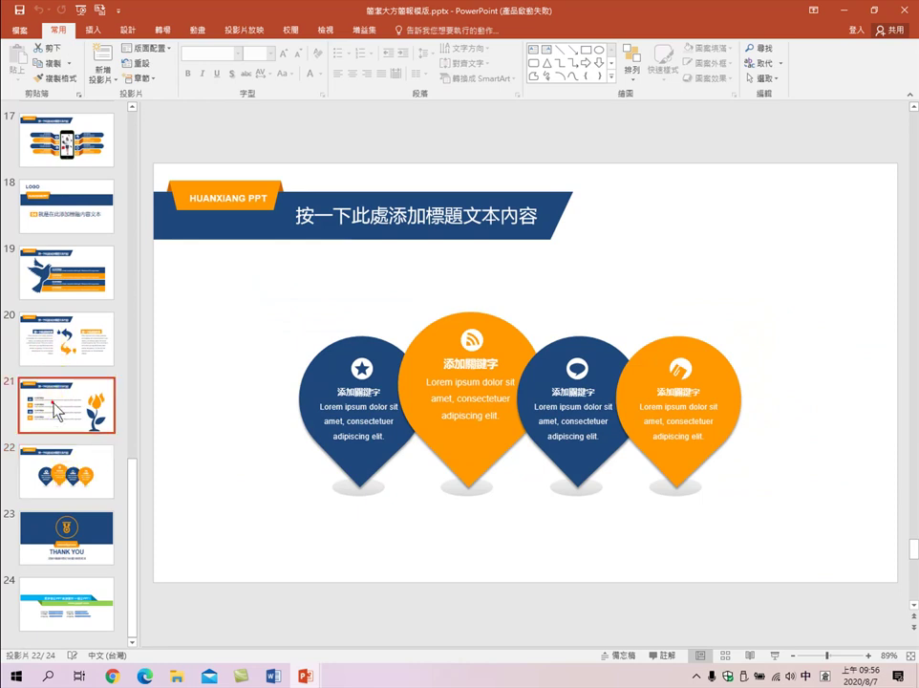
click(77, 482)
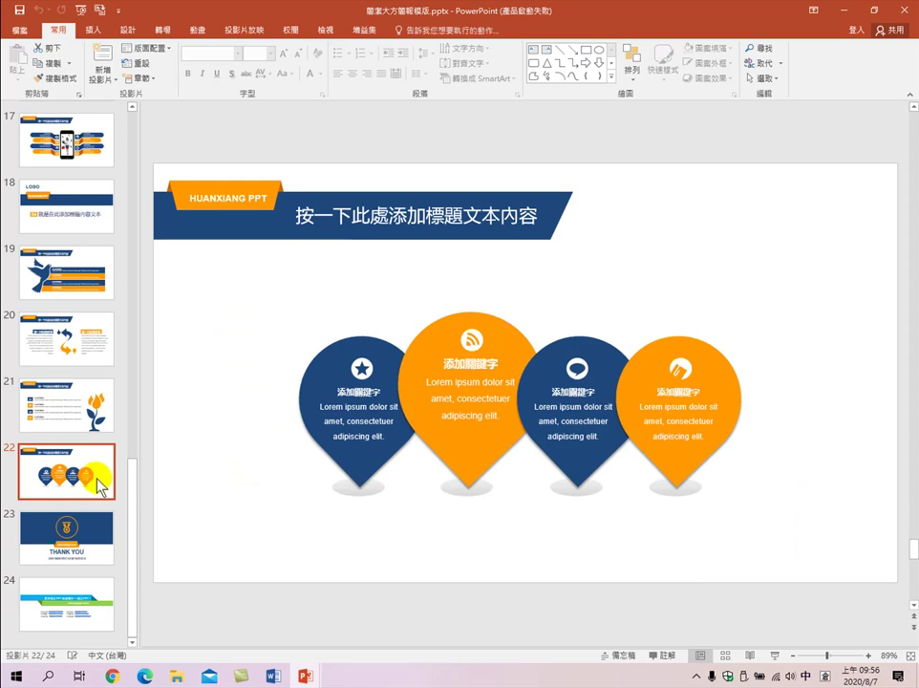